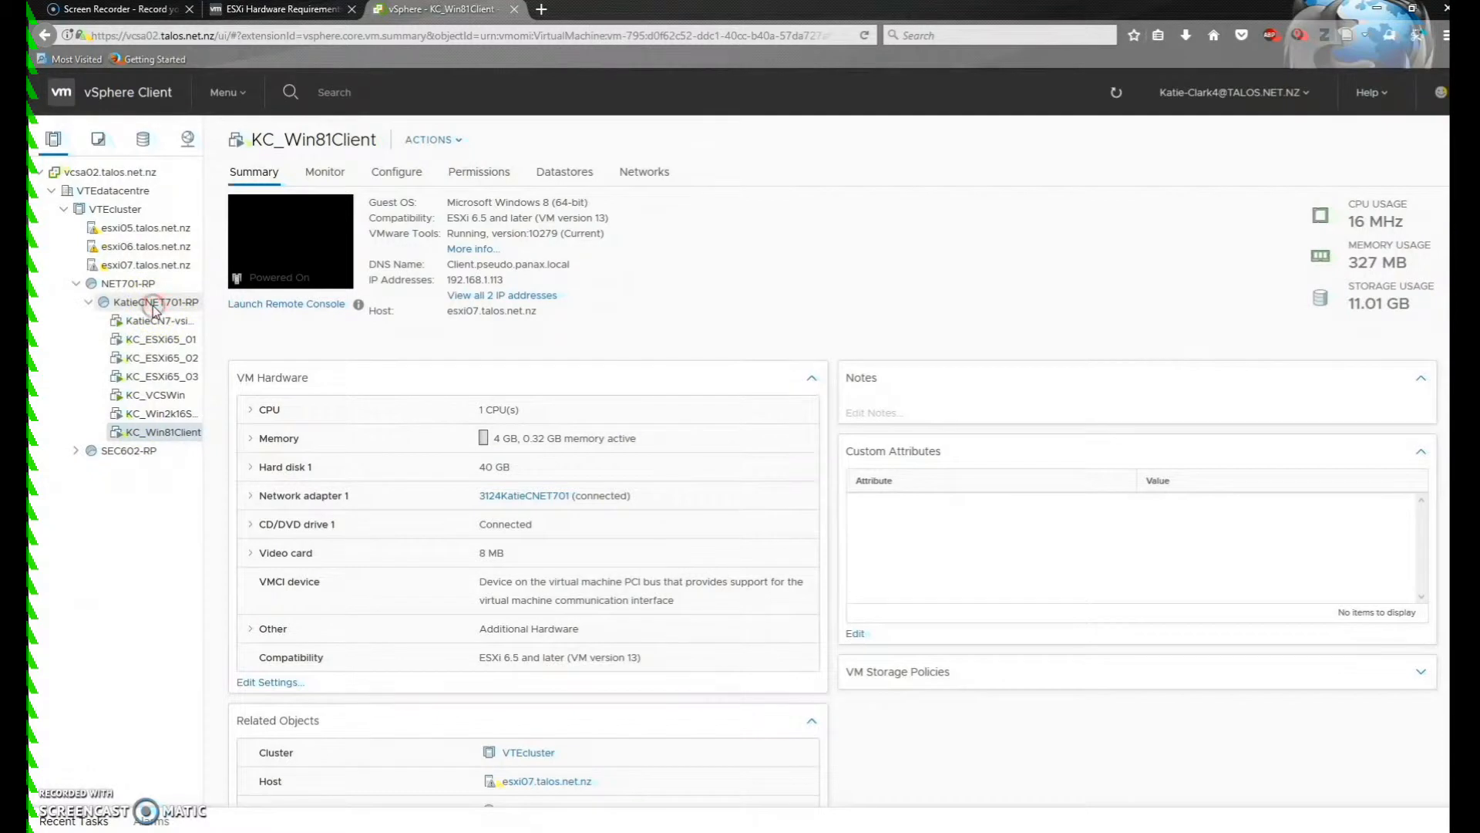
Start a new virtual machine from the KatieCNET701-RP resource pool
{"action": "right_click", "coordinate": [154, 306]}
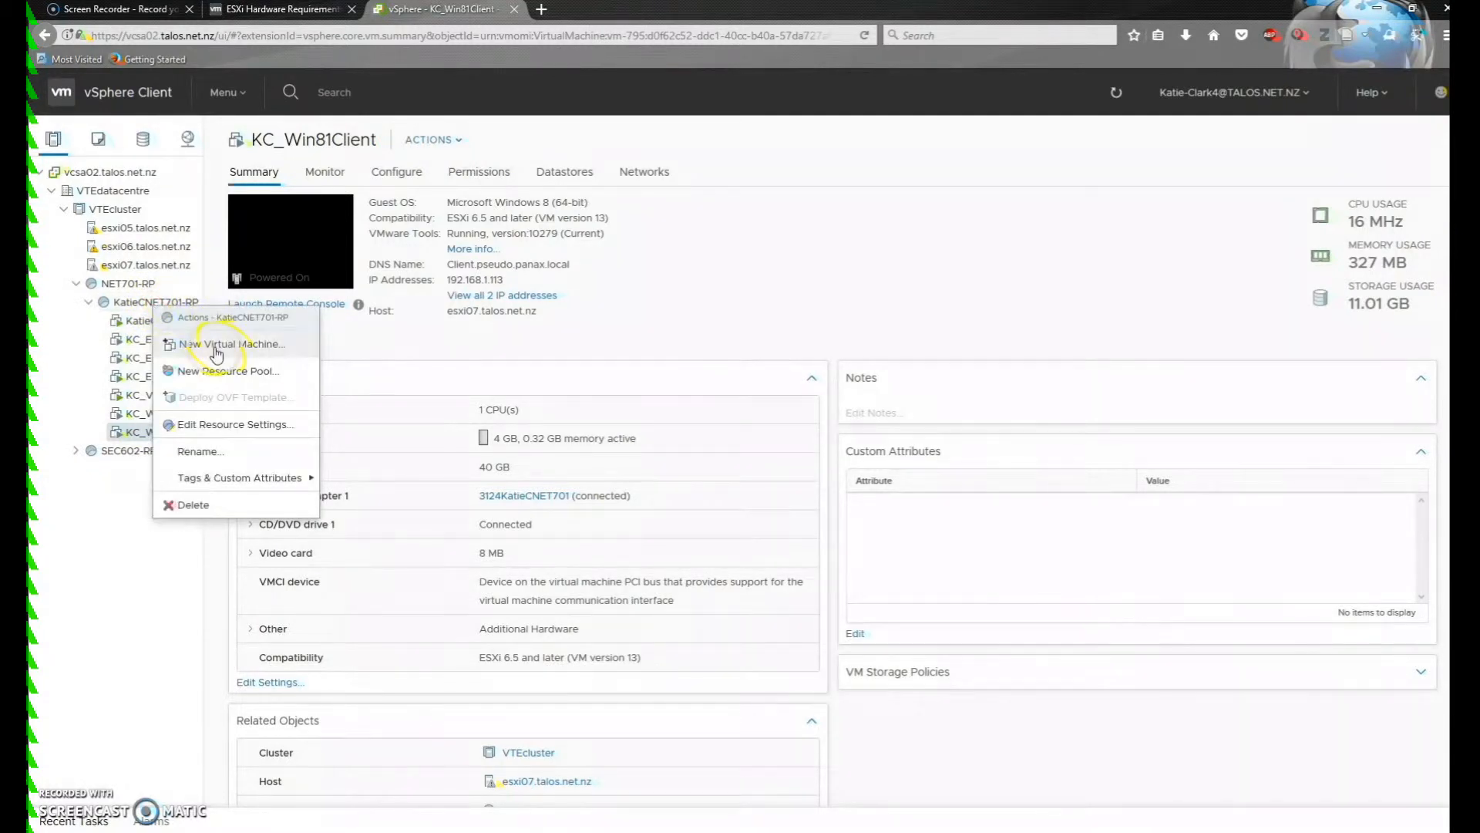
{"action": "left_click", "coordinate": [215, 345]}
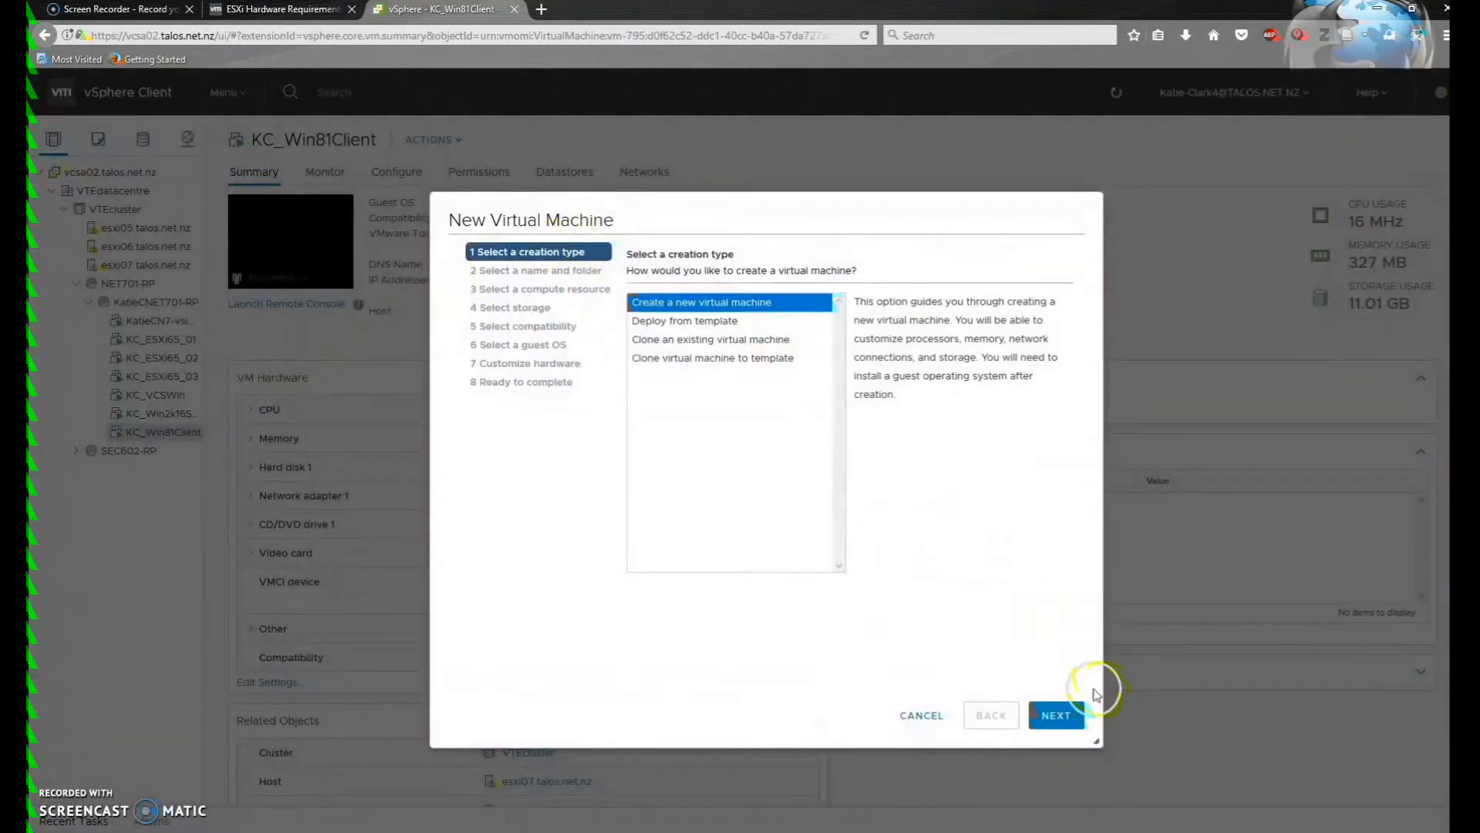
{"action": "left_click", "coordinate": [1056, 715]}
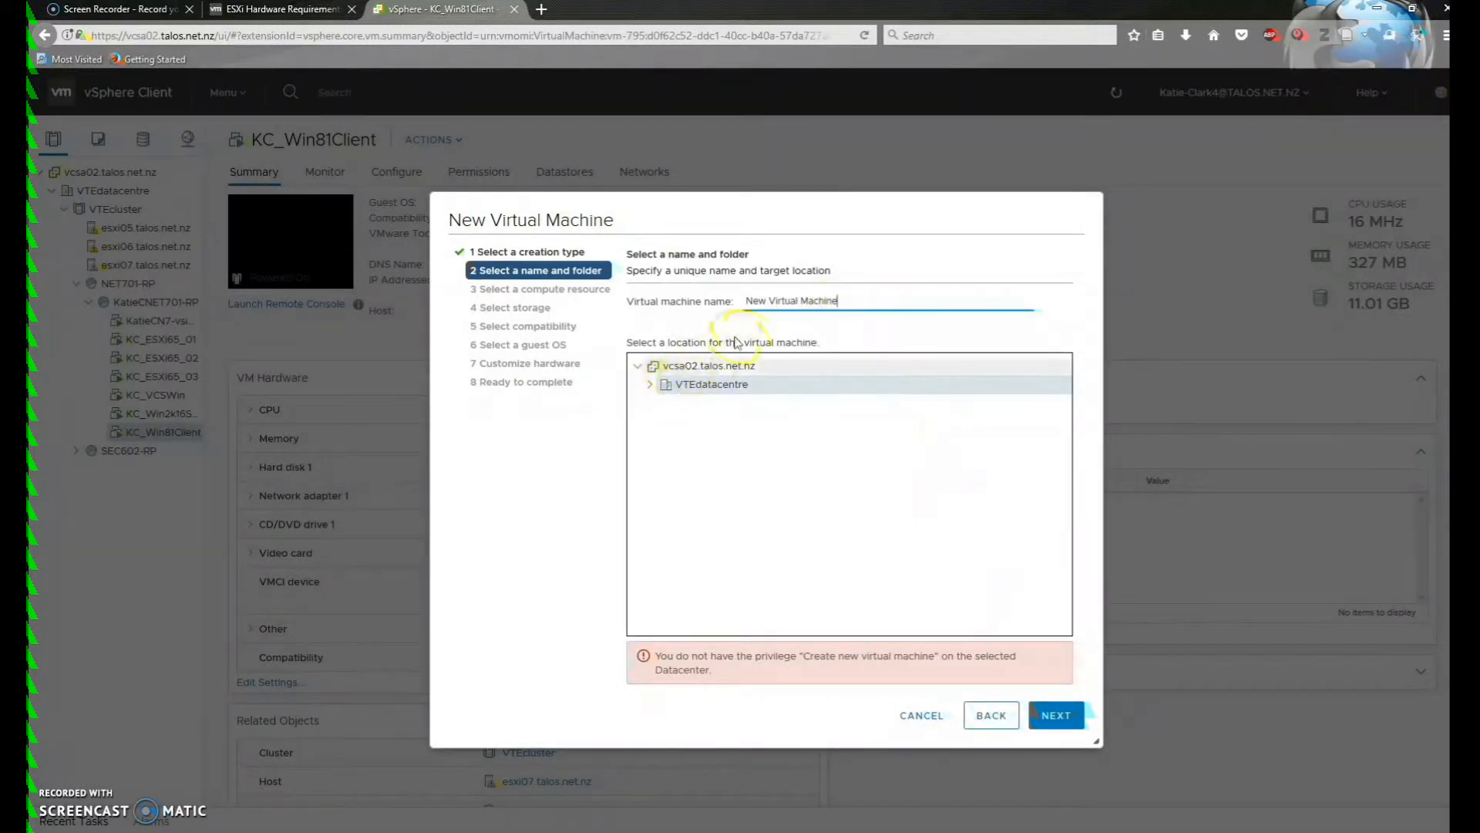
Name the VM KC_ESXi65_00 and place it in the KatieCNET701-VTfldr folder under VTEdatacentre
{"action": "left_click_drag", "start_coordinate": [853, 299], "coordinate": [738, 286]}
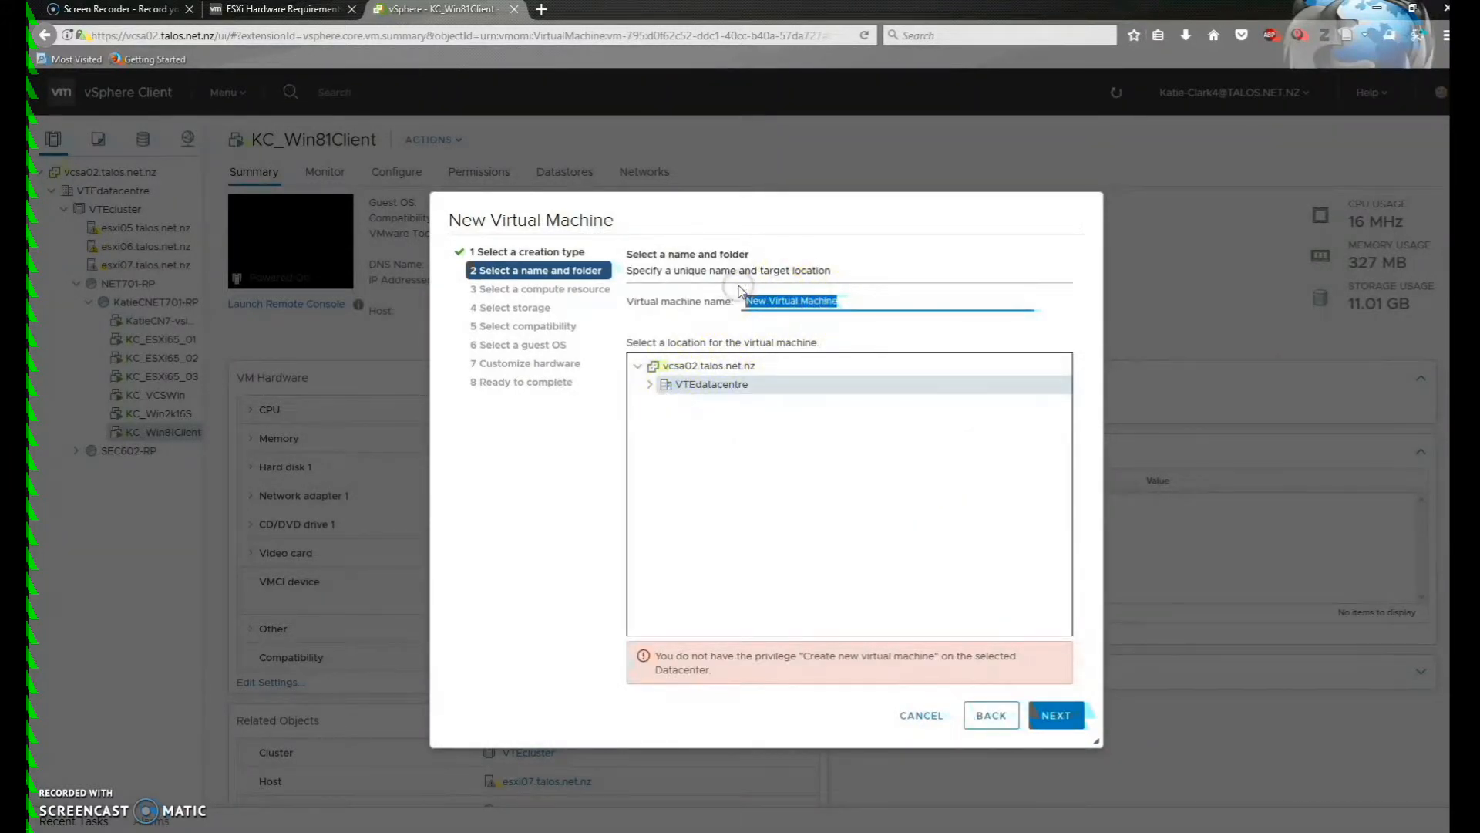
{"action": "type", "text": "KC_ESXi65_00"}
{"action": "left_click", "coordinate": [650, 385]}
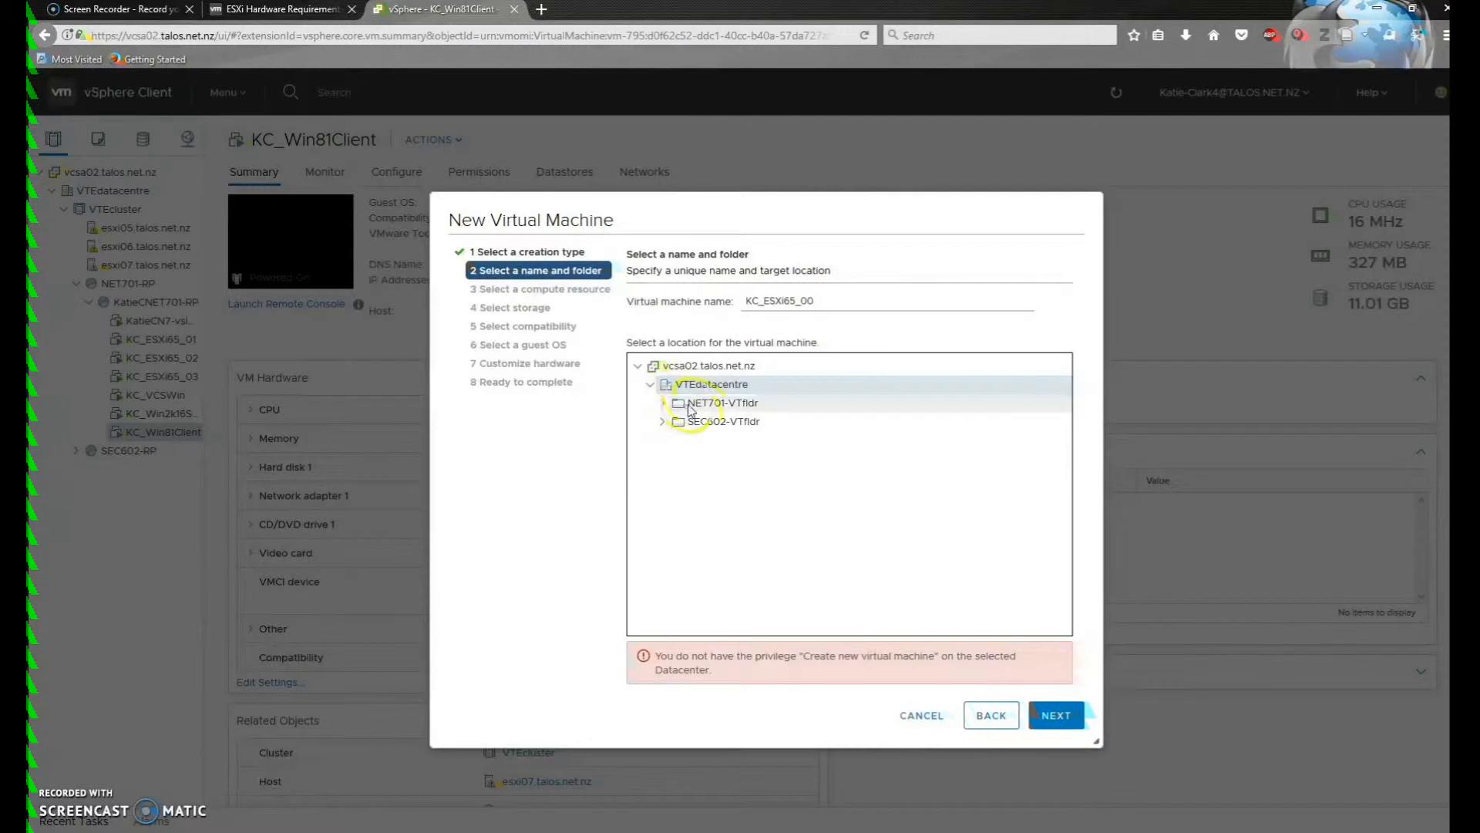
{"action": "left_click", "coordinate": [696, 410]}
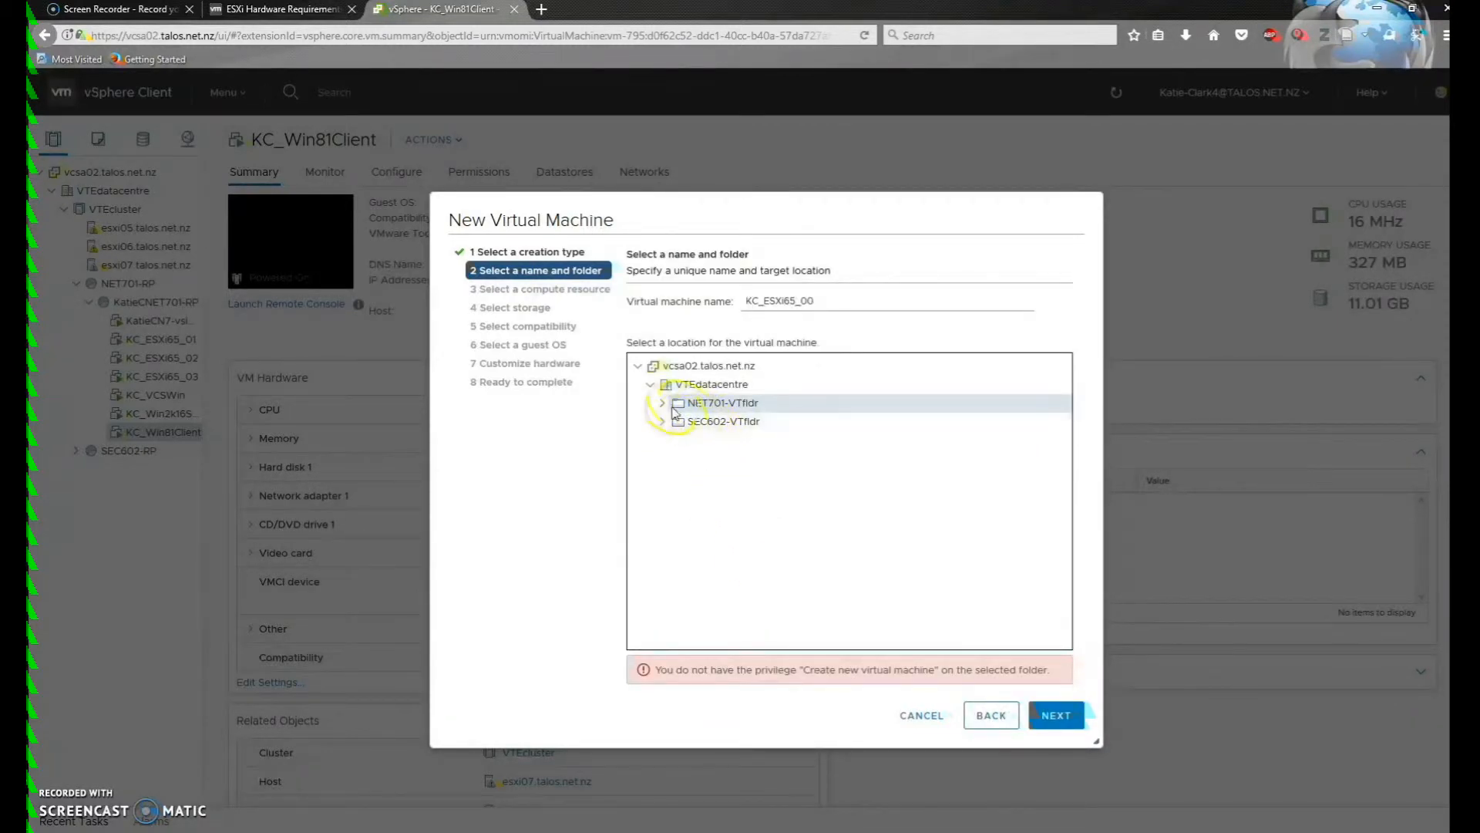
{"action": "left_click", "coordinate": [660, 407]}
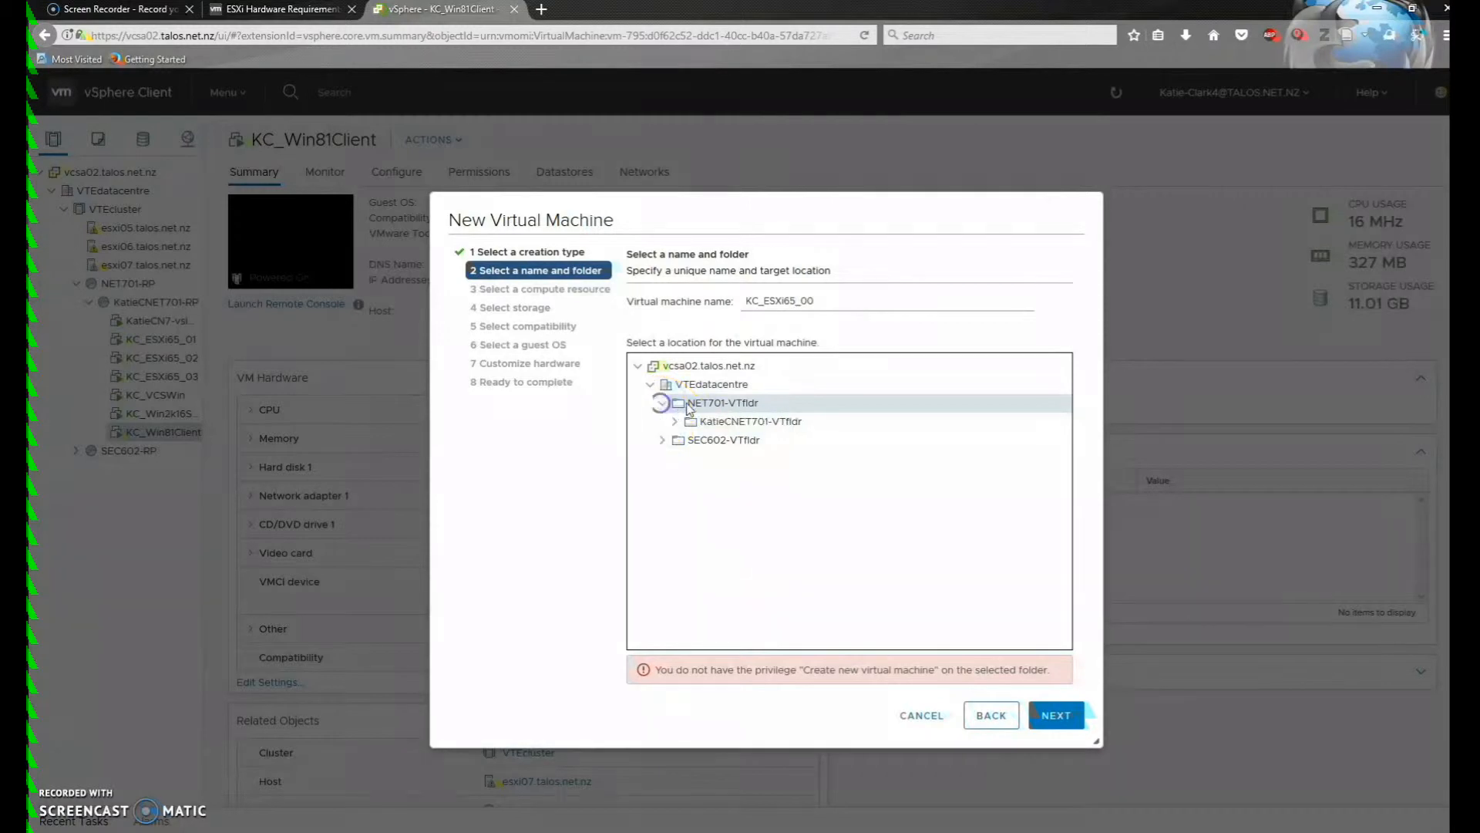
{"action": "left_click", "coordinate": [724, 425]}
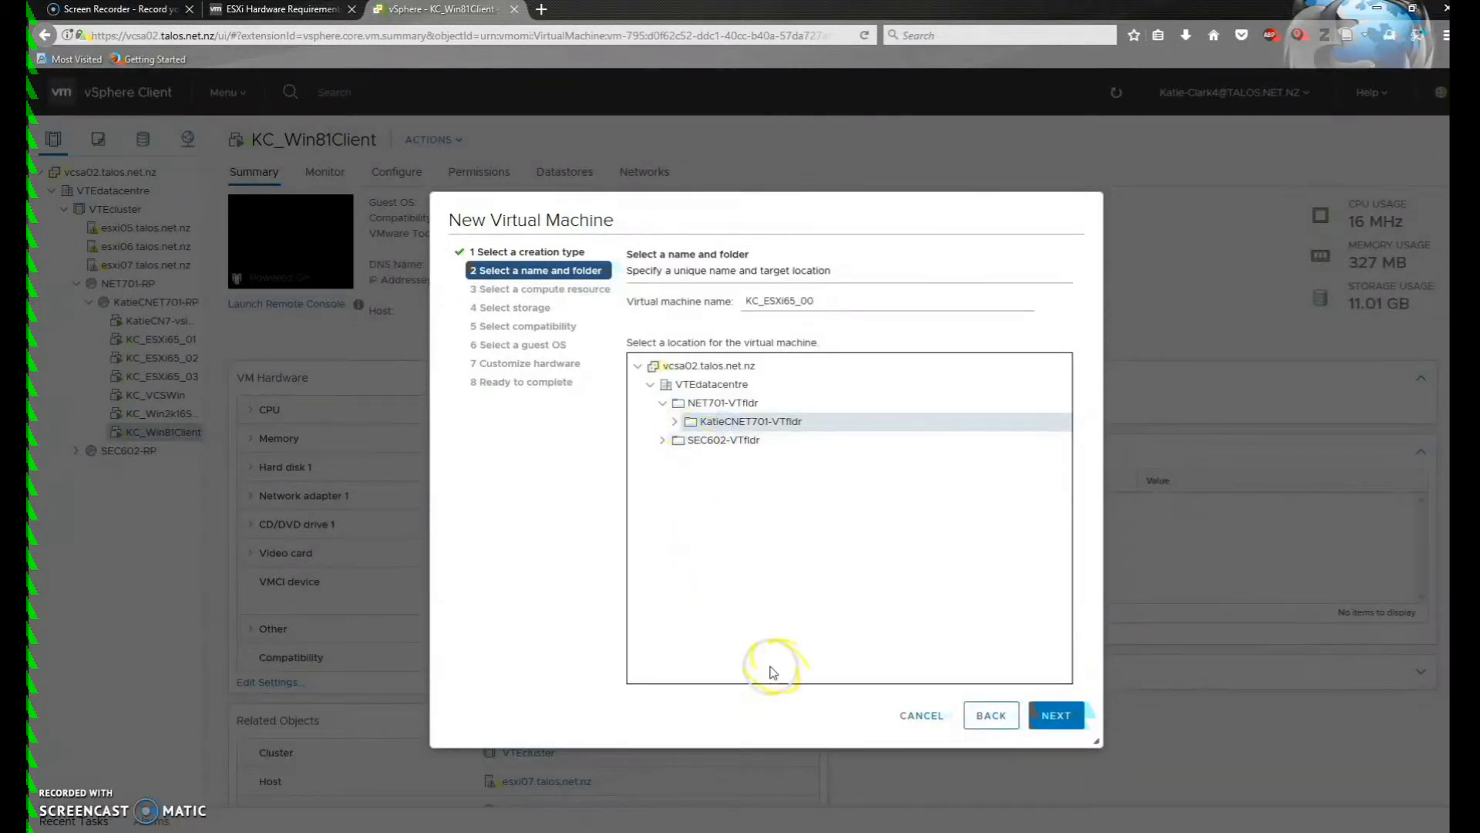
{"action": "left_click", "coordinate": [1053, 715]}
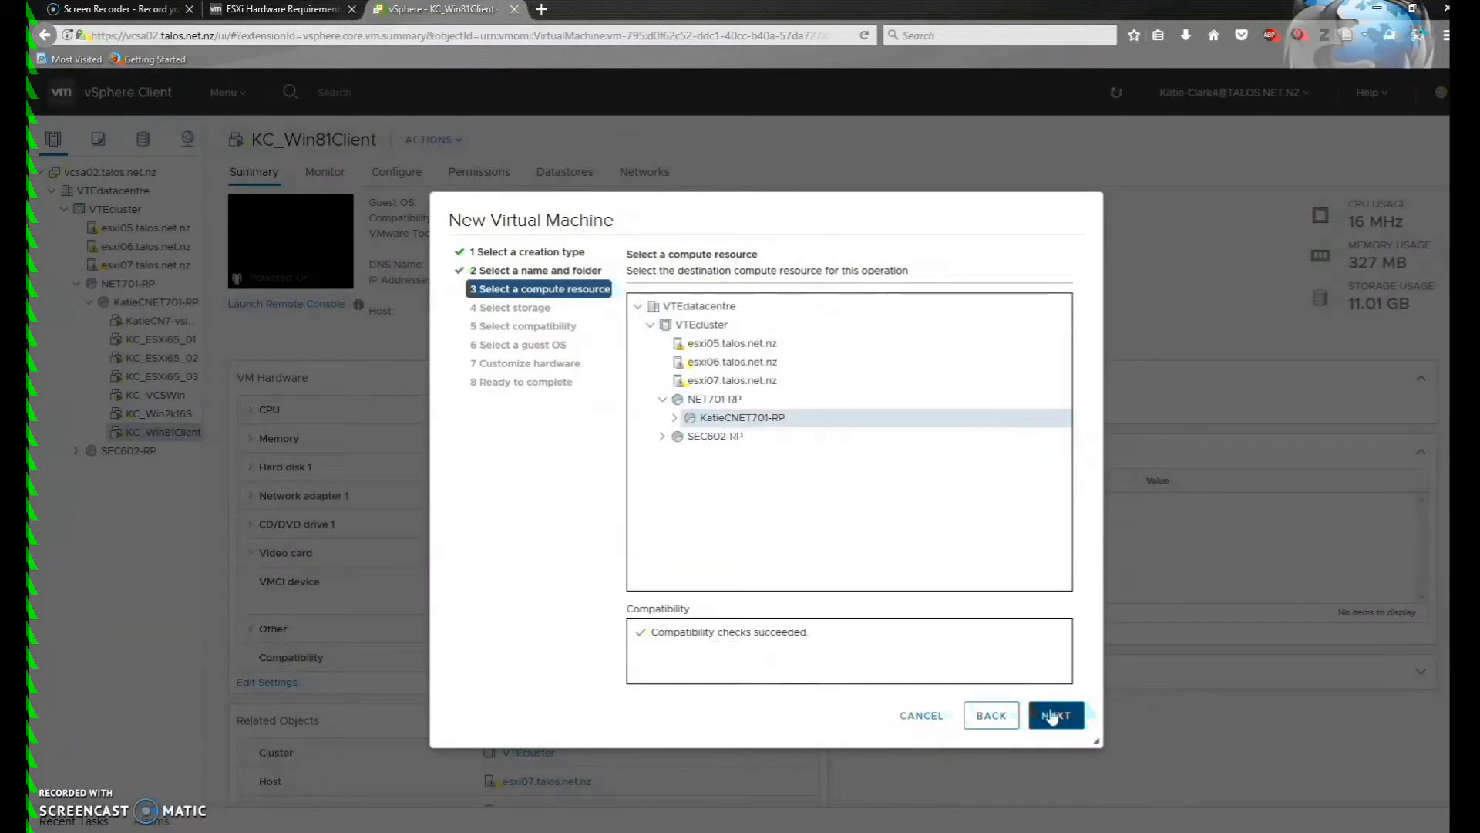
Keep the KatieCNET701-RP compute resource, KatieCN7-DS storage and ESXi 6.5 and later compatibility
{"action": "left_click", "coordinate": [1055, 716]}
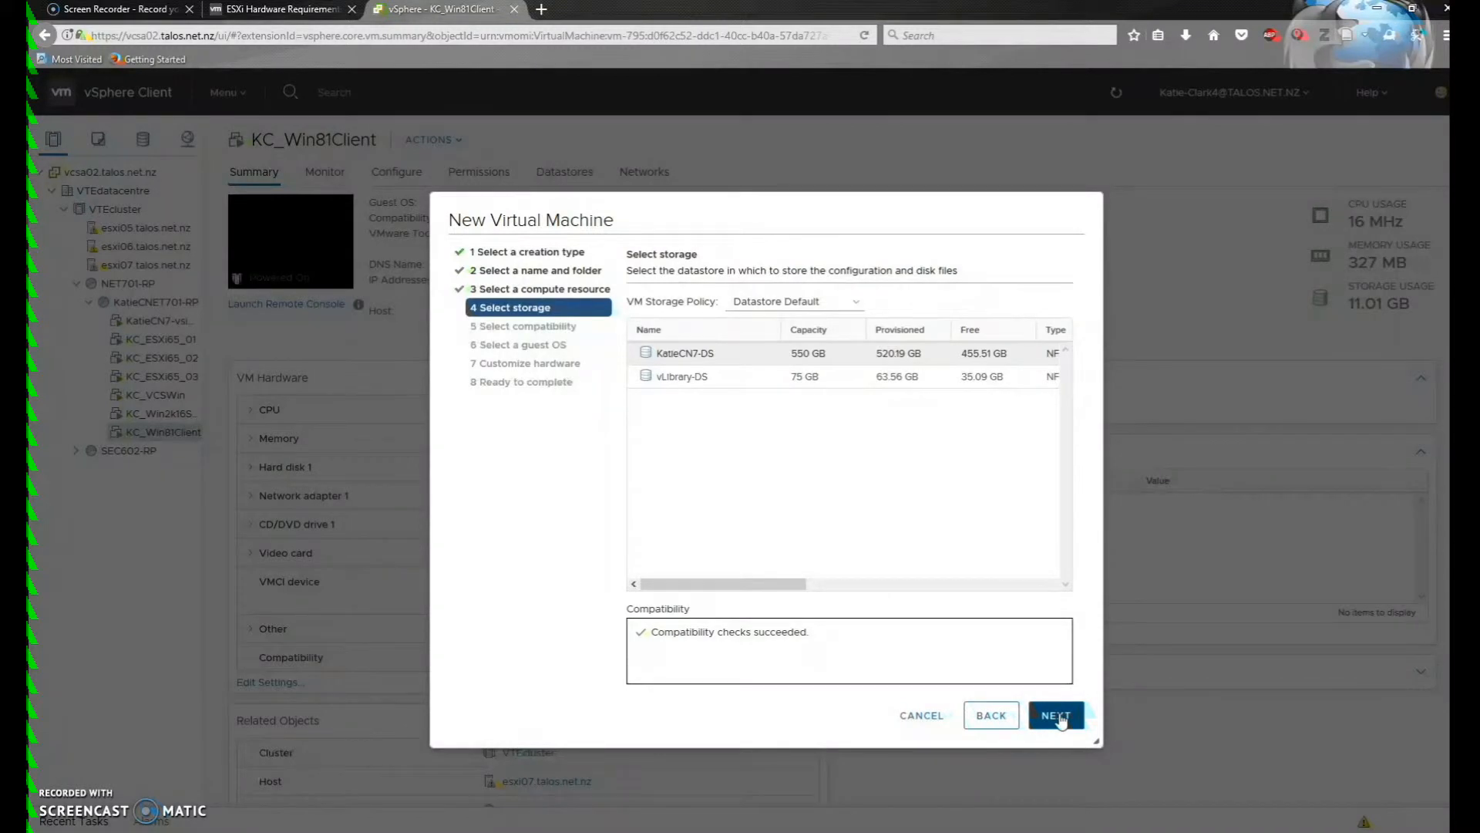
{"action": "left_click", "coordinate": [1058, 715]}
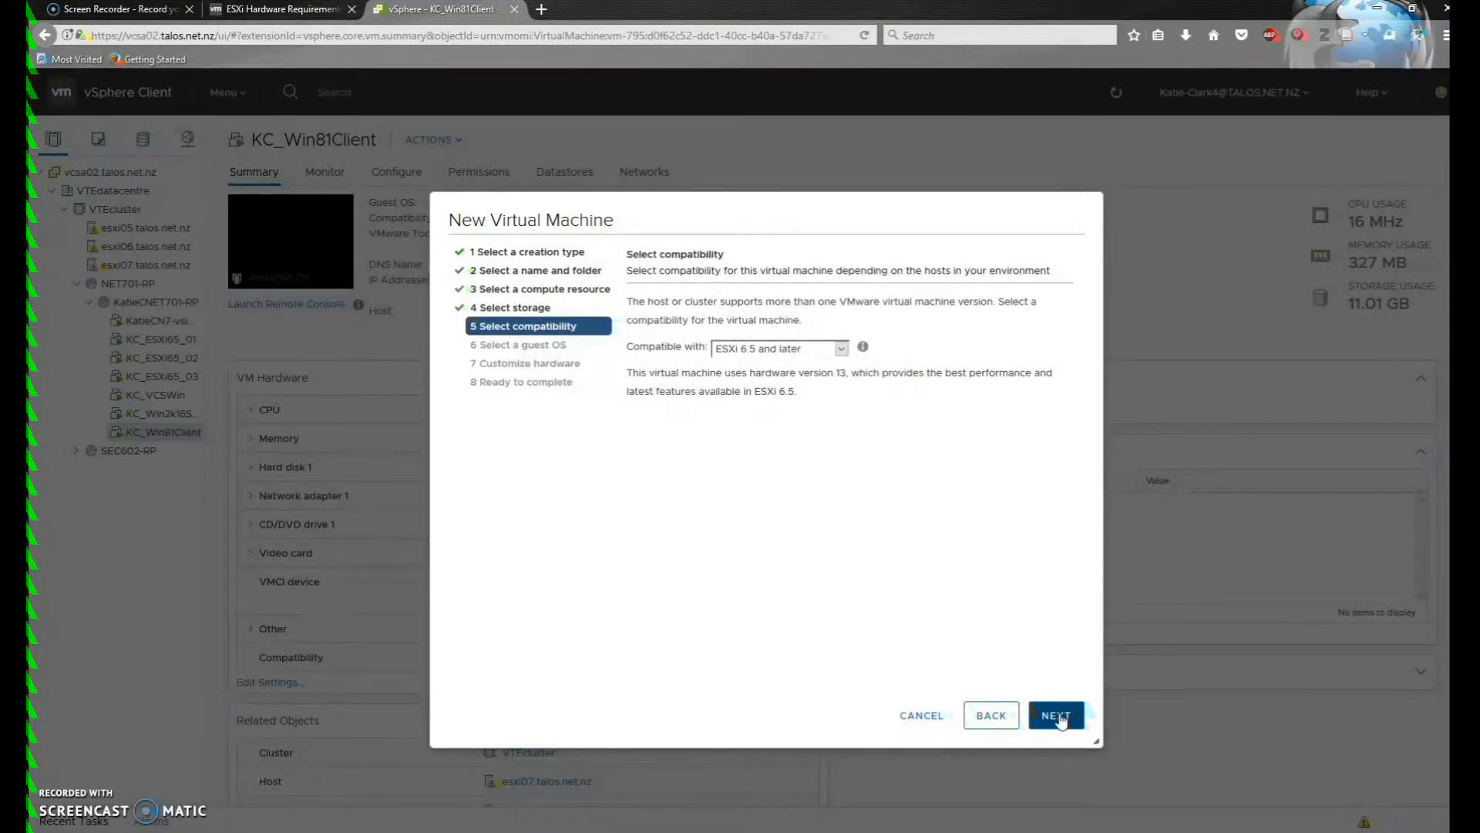
{"action": "left_click", "coordinate": [1057, 717]}
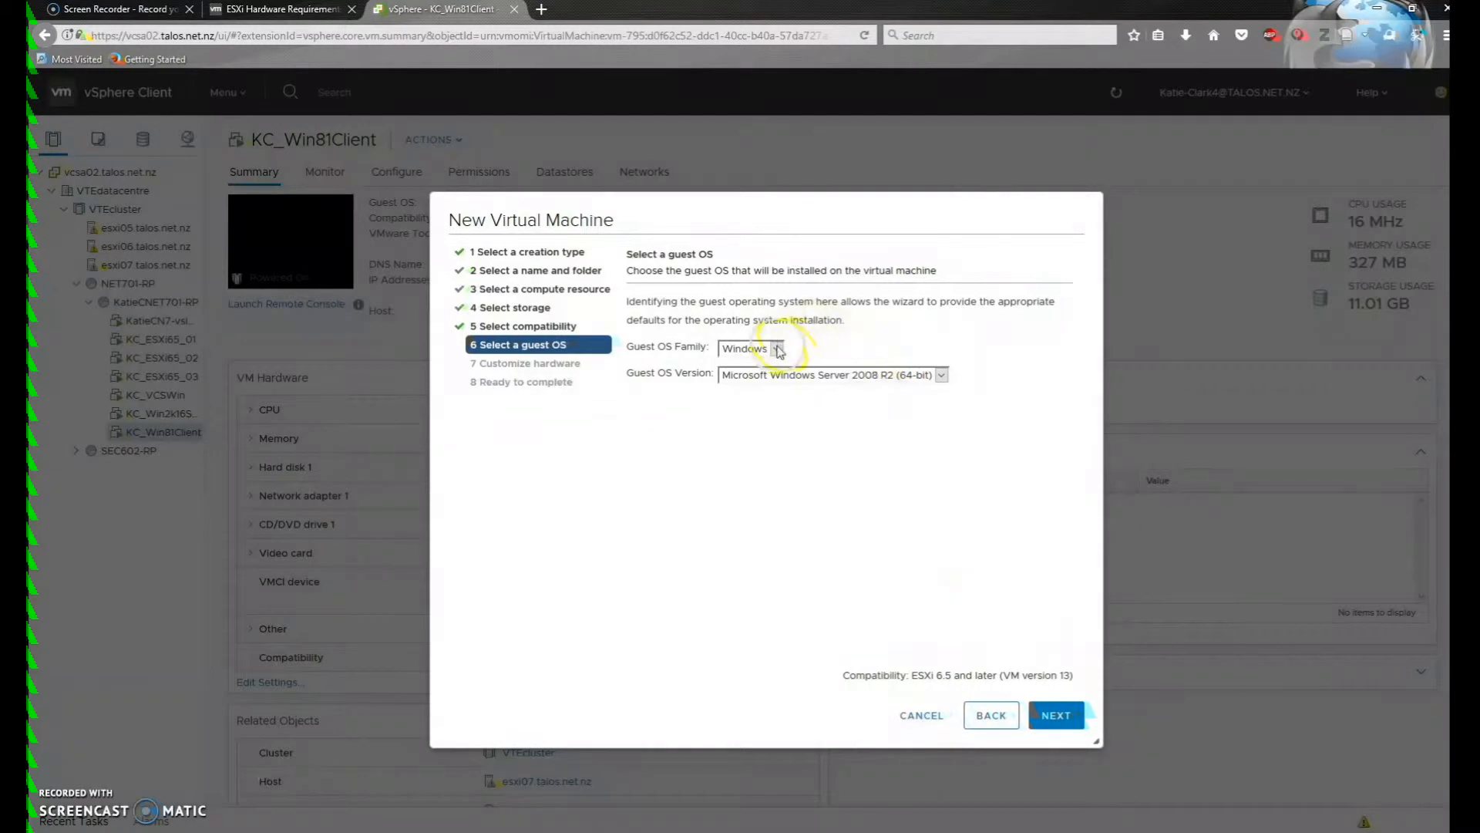
Set the guest OS family to Other and the version to VMware ESXi 6.5
{"action": "left_click", "coordinate": [778, 349]}
{"action": "left_click", "coordinate": [759, 388]}
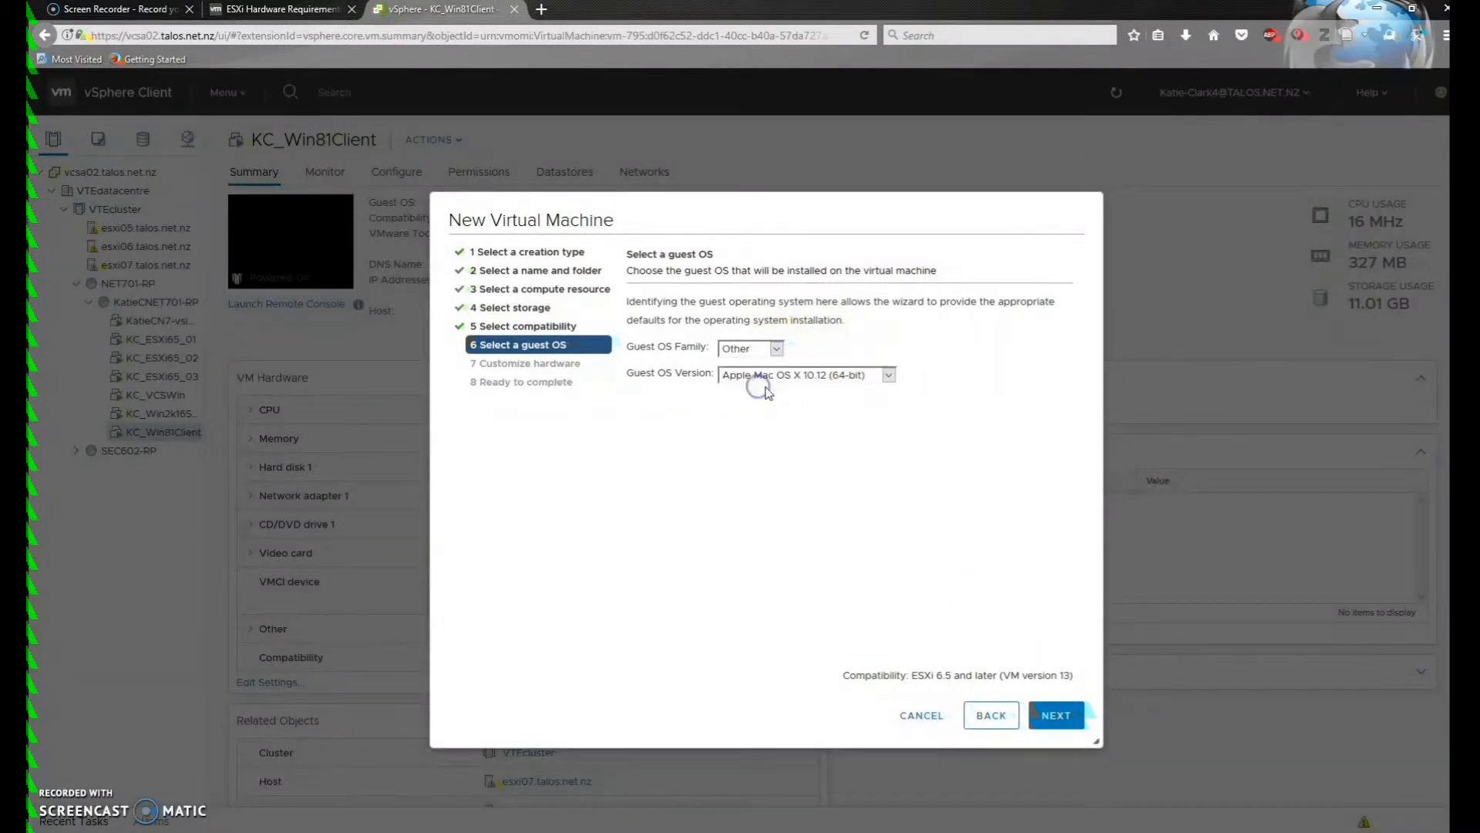
{"action": "left_click", "coordinate": [888, 375]}
{"action": "scroll", "coordinate": [842, 529], "scroll_direction": "down", "scroll_amount": 5}
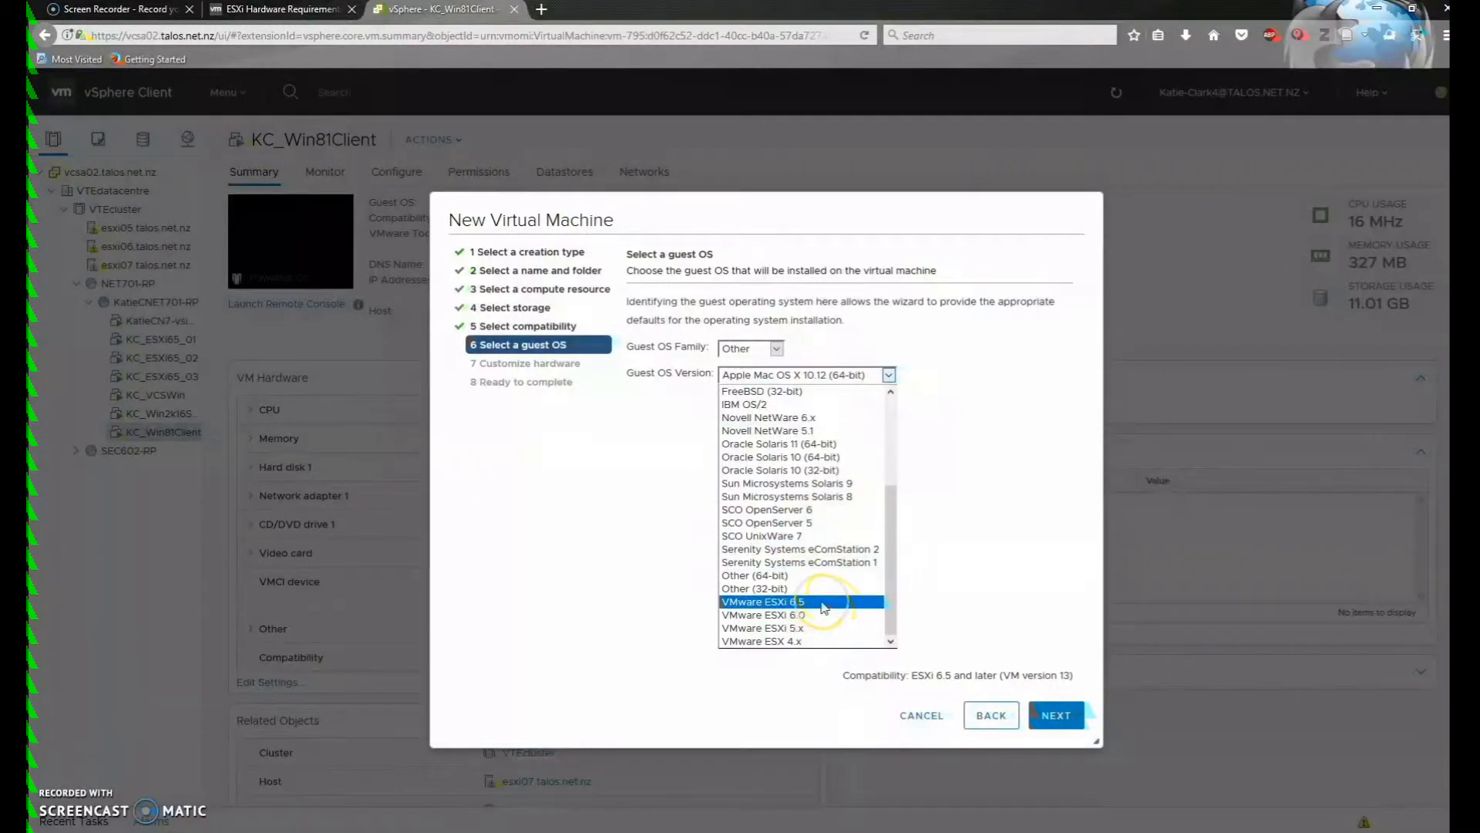
{"action": "left_click", "coordinate": [824, 606]}
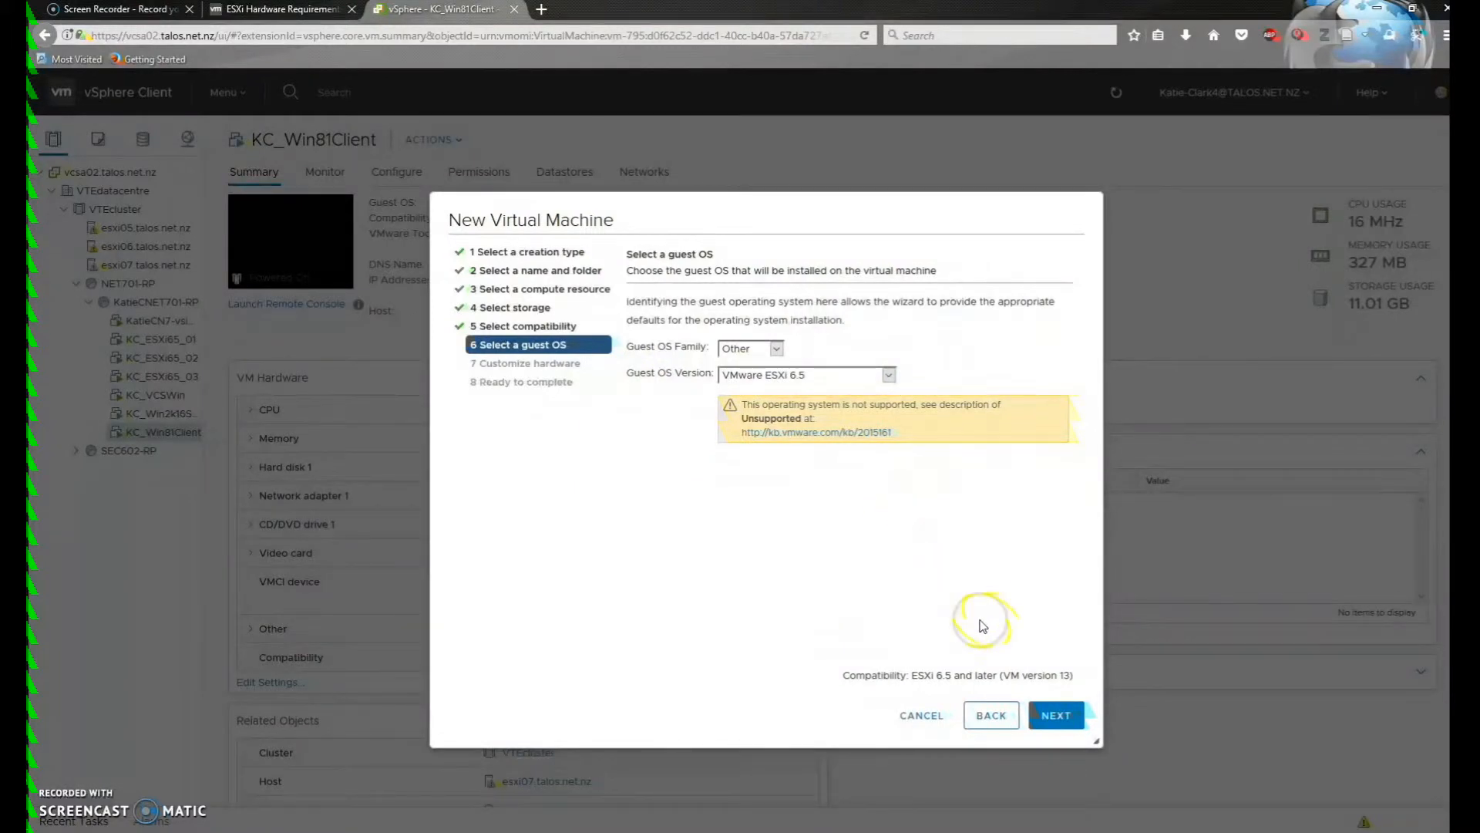
{"action": "left_click", "coordinate": [1055, 719]}
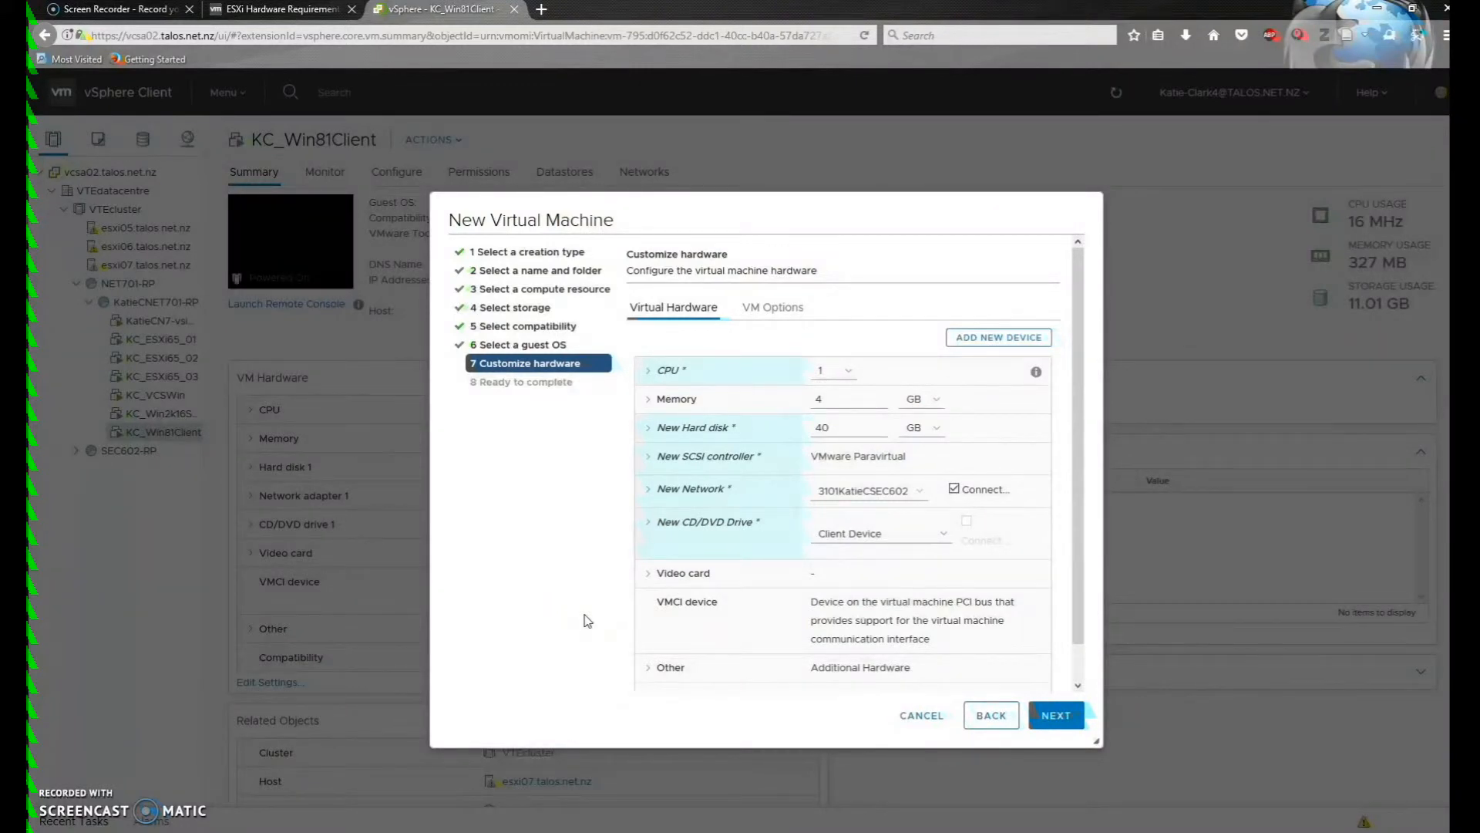
{"action": "left_click", "coordinate": [299, 16]}
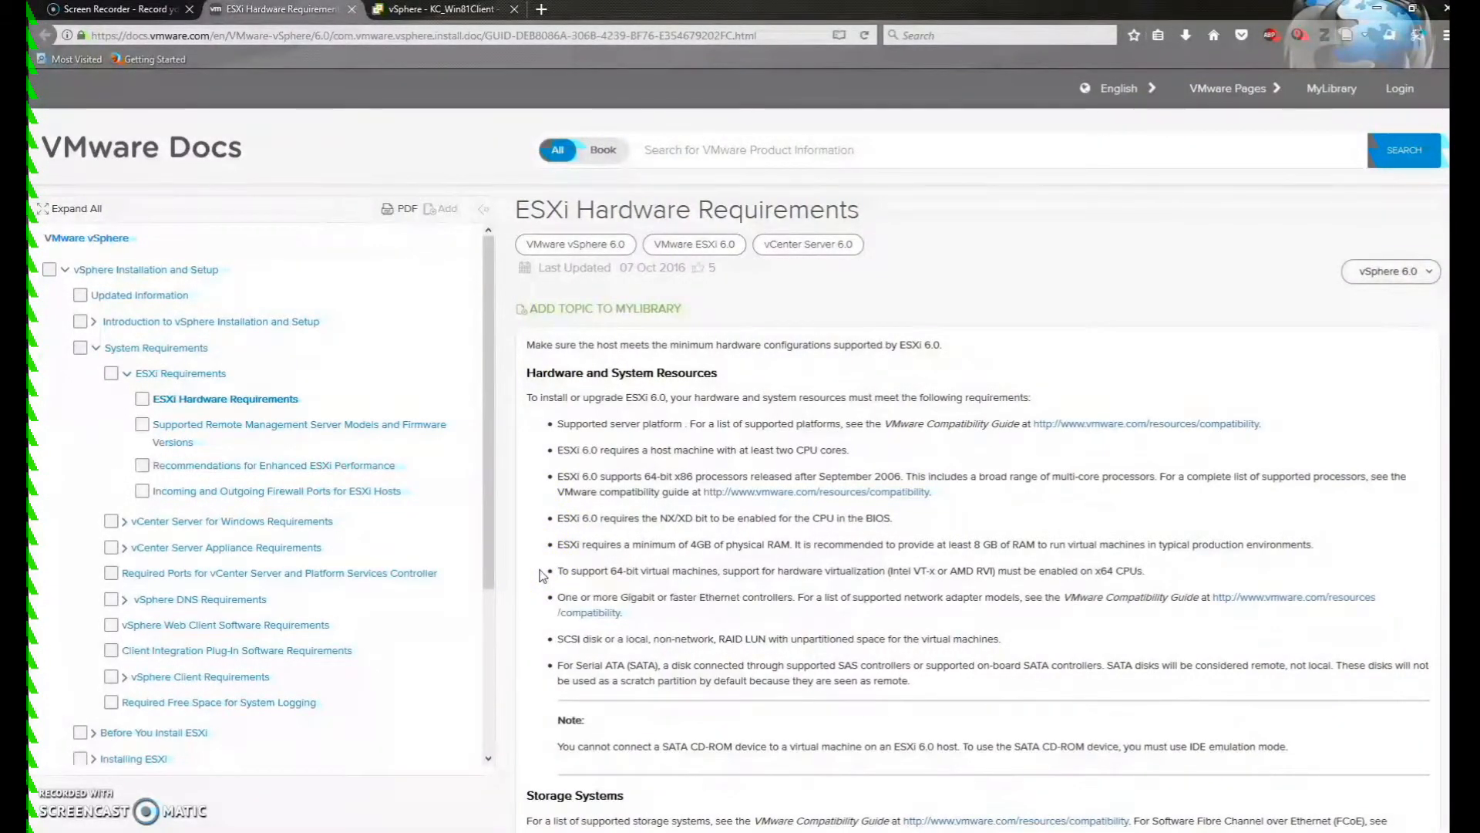
{"action": "scroll", "coordinate": [541, 574], "scroll_direction": "down", "scroll_amount": 2}
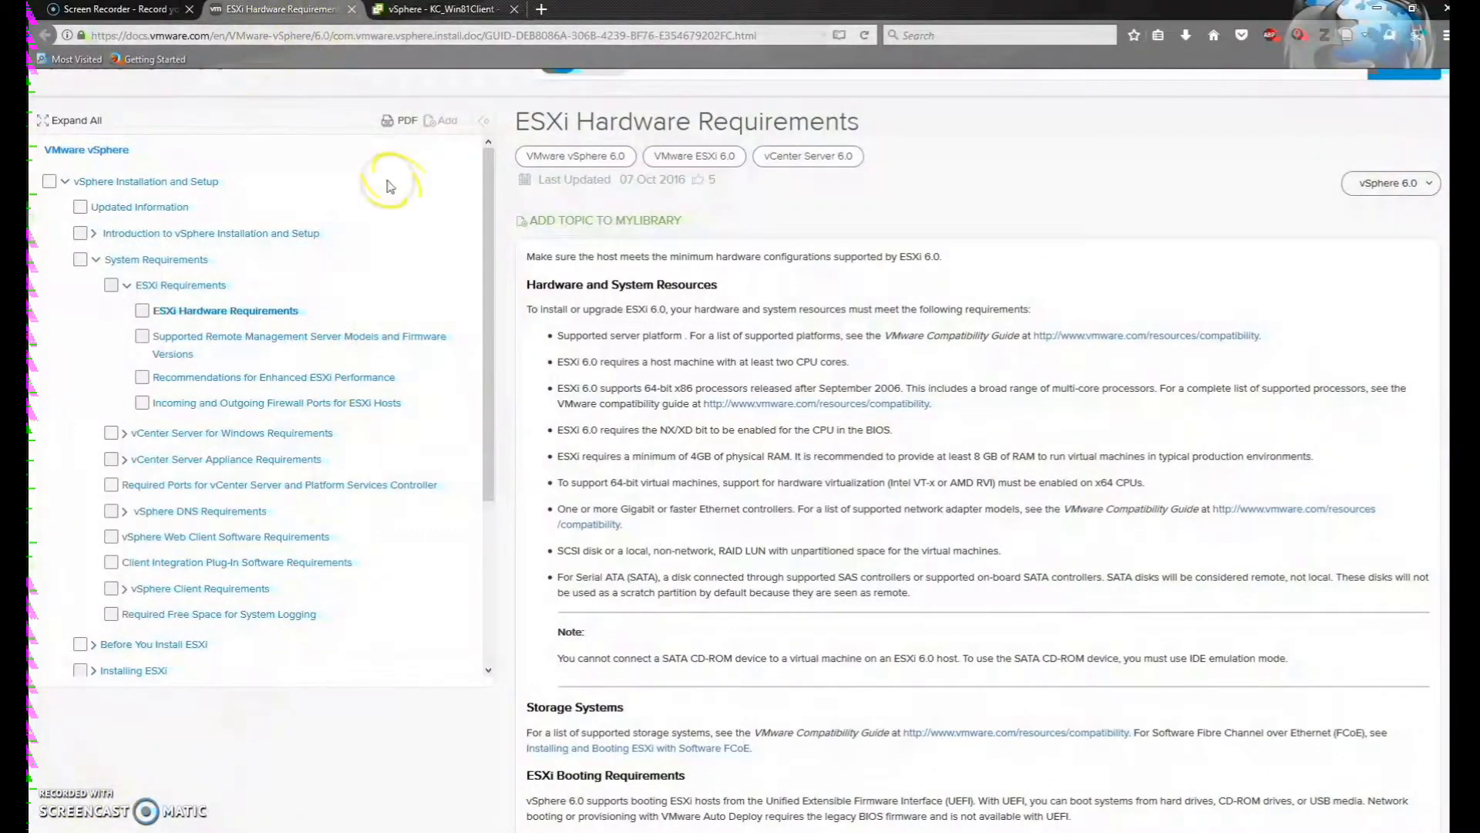
{"action": "left_click", "coordinate": [442, 10]}
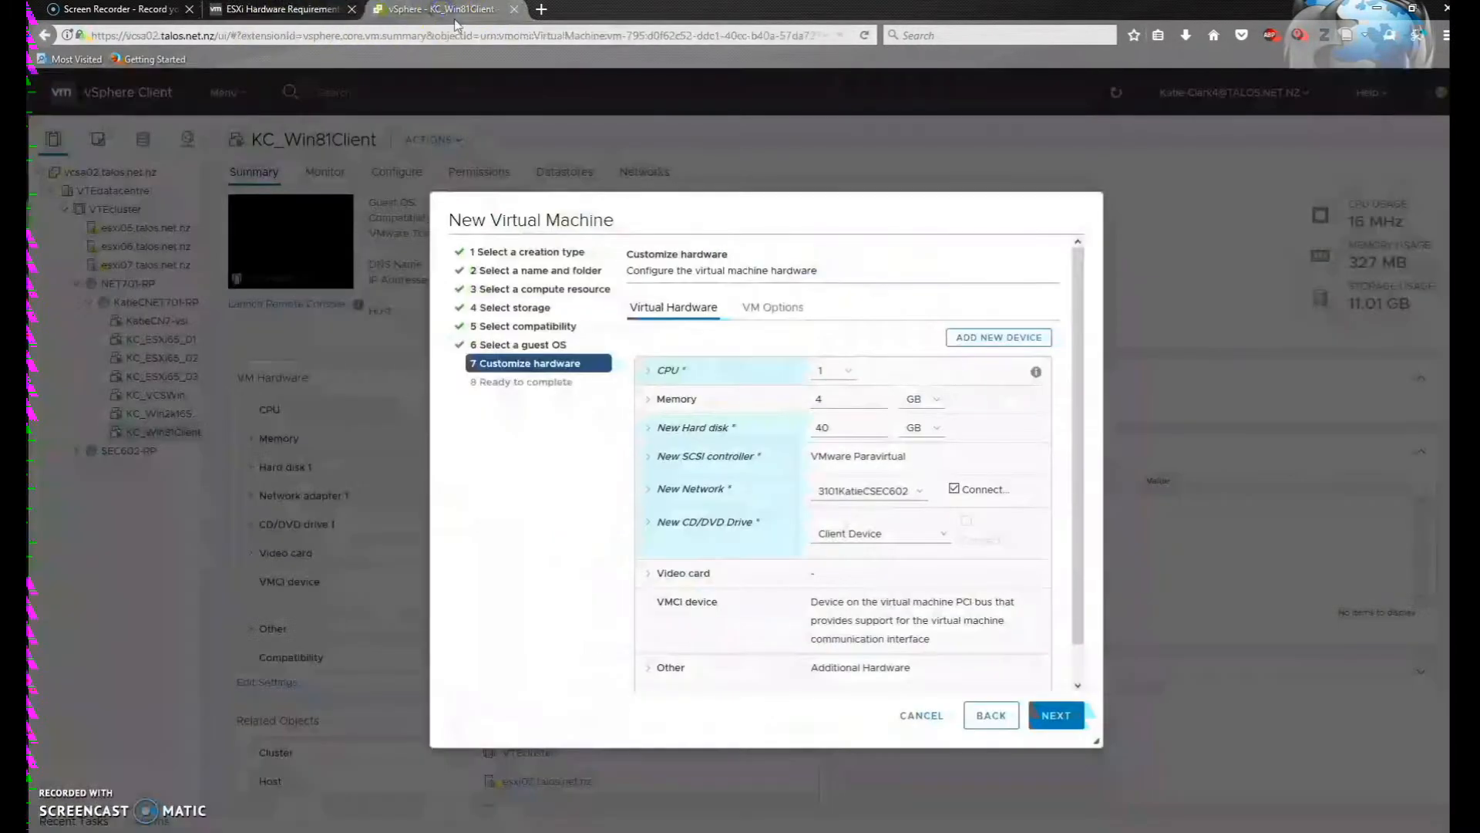
Give the VM 2 CPUs and expand the new hard disk's detailed settings
{"action": "left_click", "coordinate": [847, 371]}
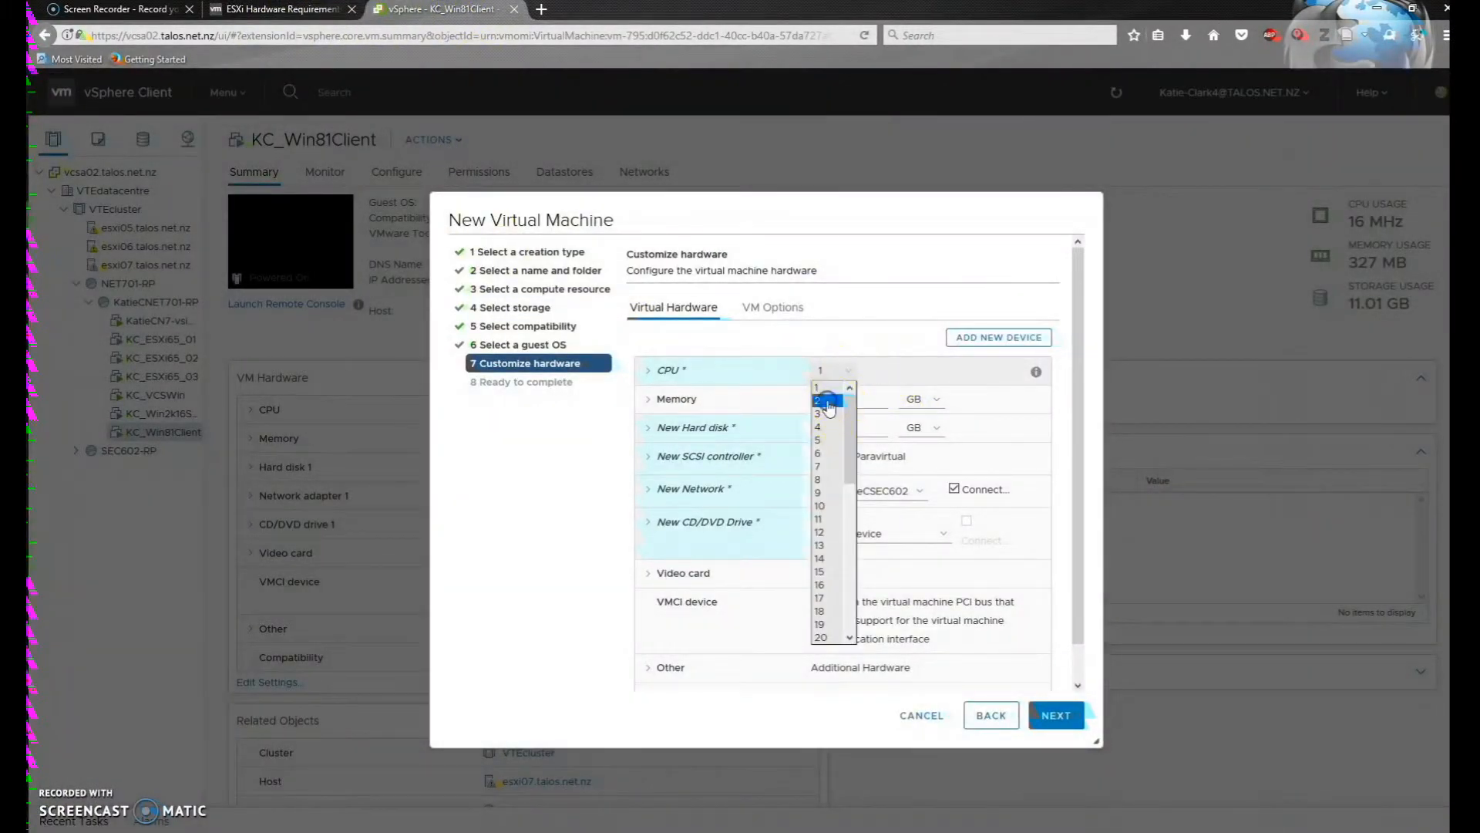
{"action": "left_click", "coordinate": [829, 400]}
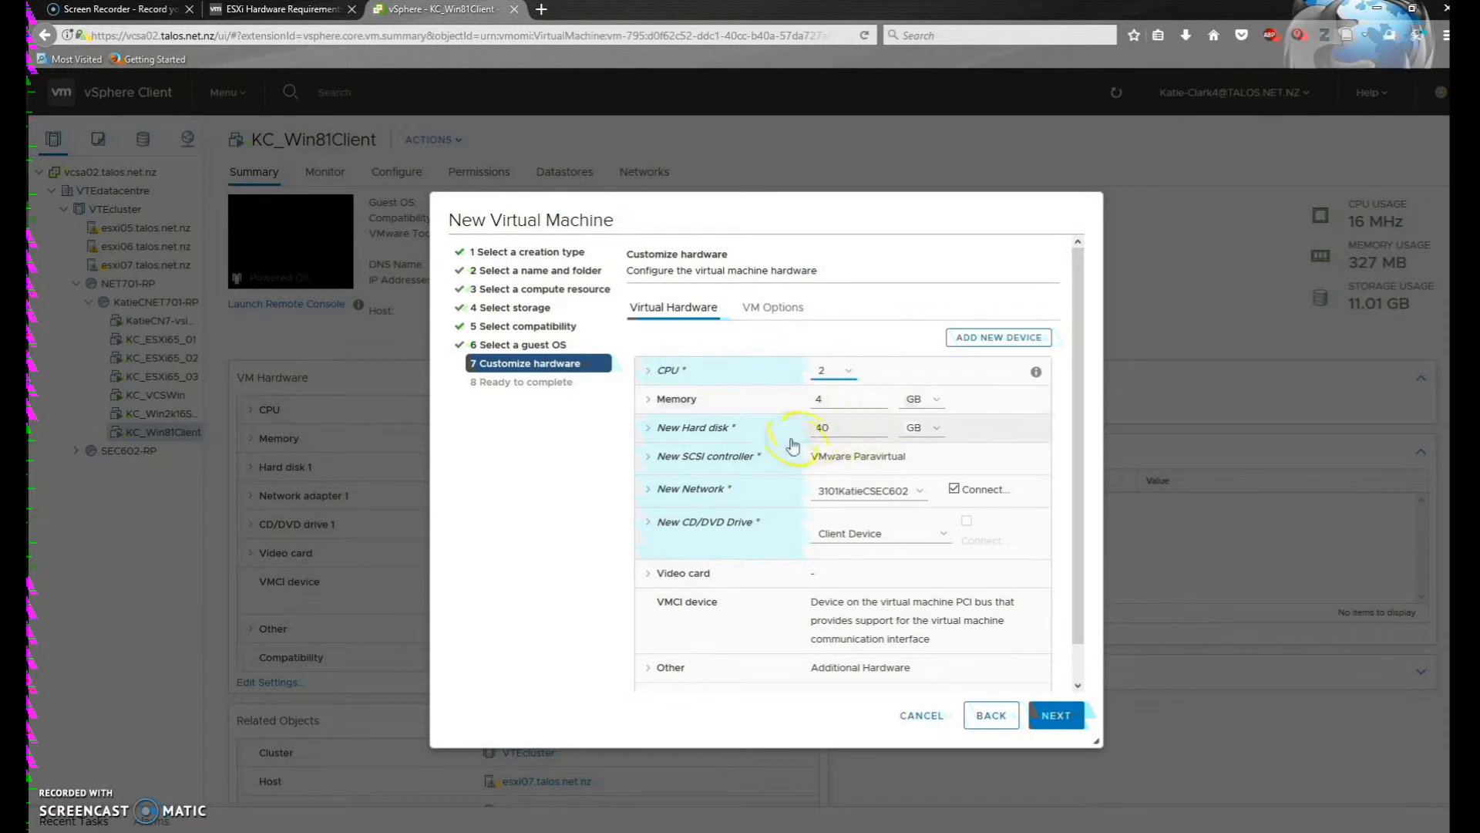
{"action": "left_click", "coordinate": [651, 433]}
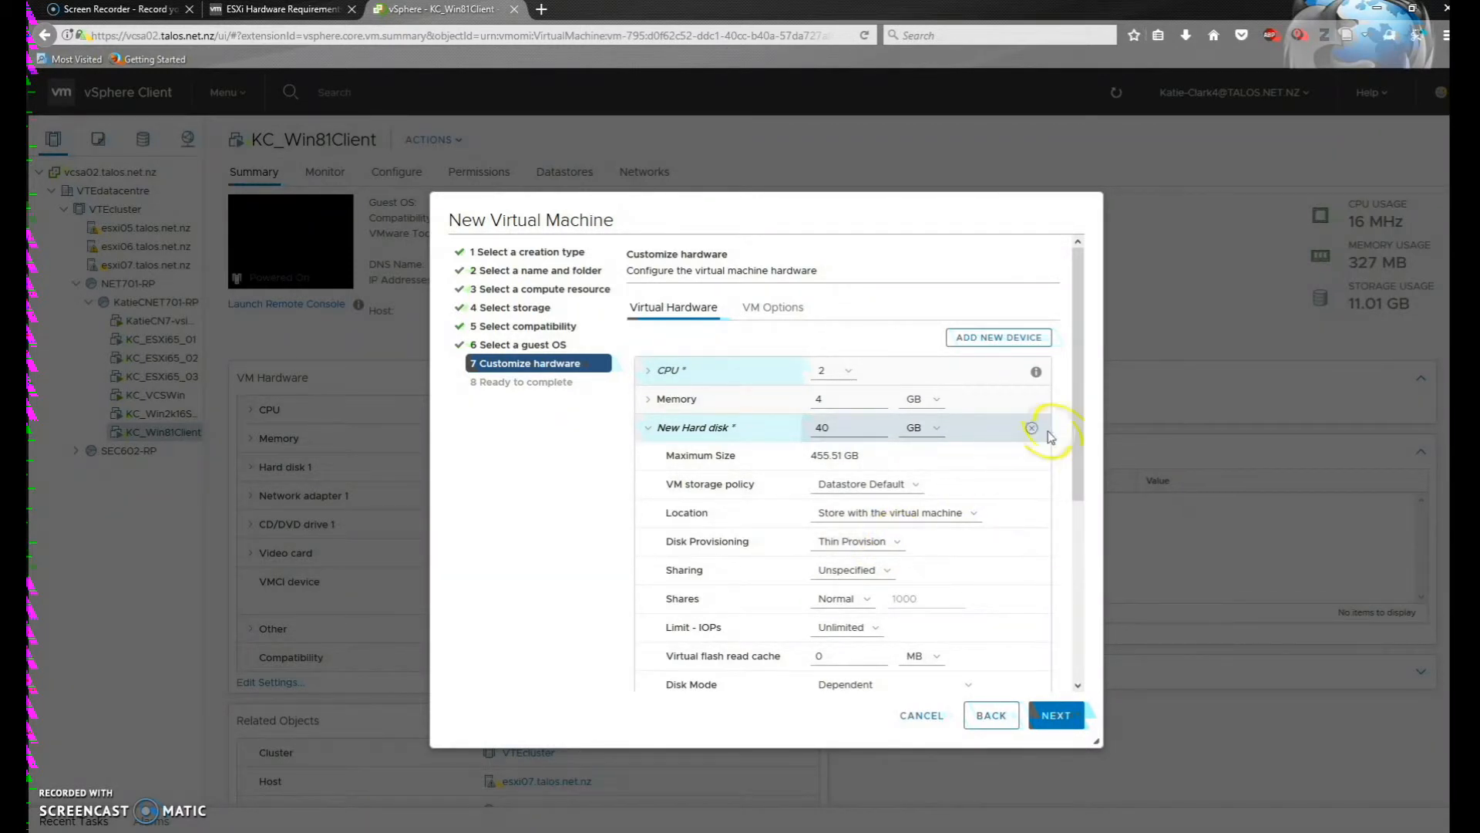
{"action": "left_click_drag", "start_coordinate": [1073, 423], "coordinate": [1093, 609]}
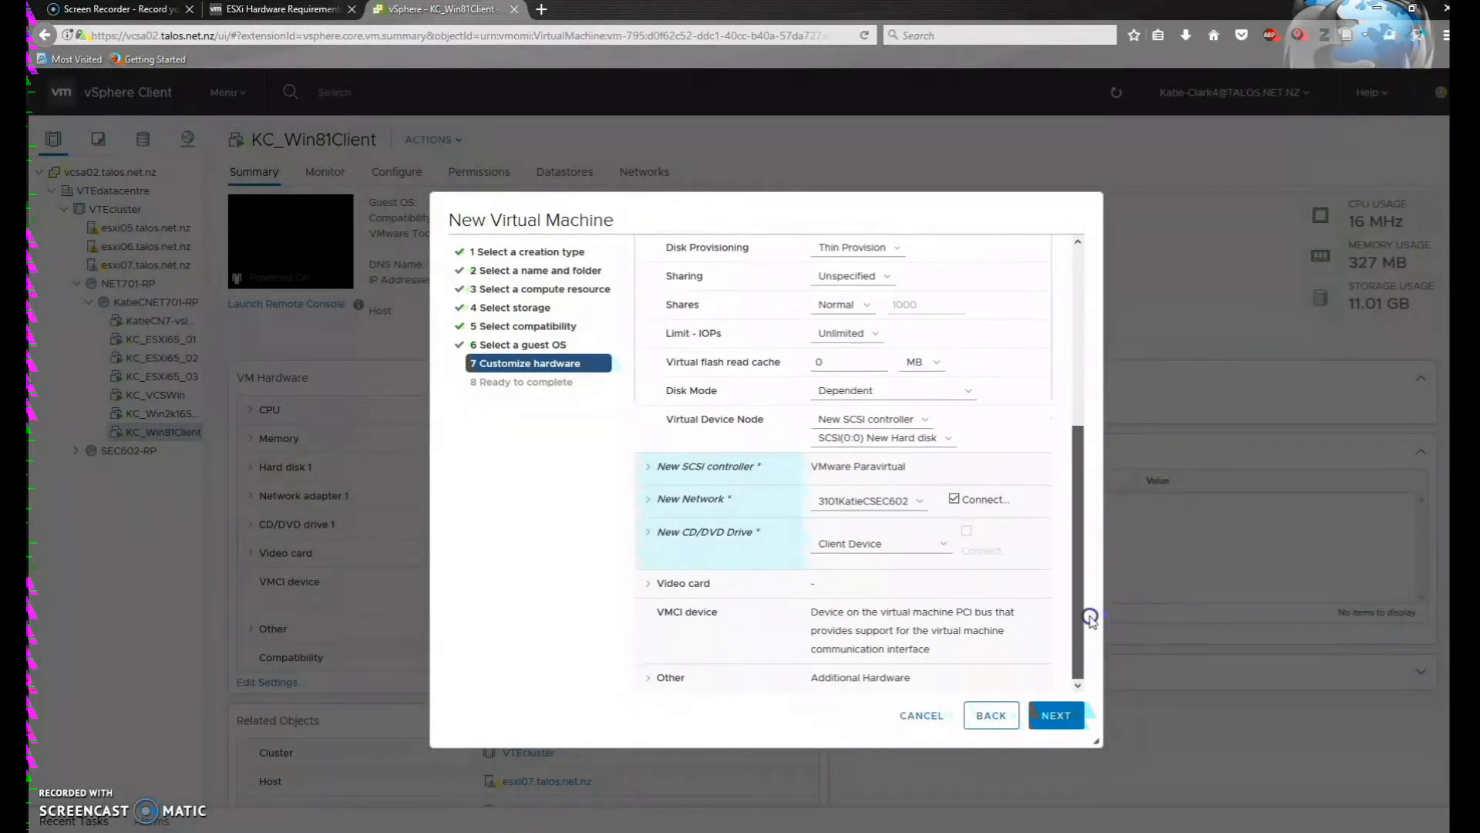
Connect the new network adapter to 3124KatieCNET701 instead of 3101KatieCSEC602
{"action": "left_click", "coordinate": [929, 506]}
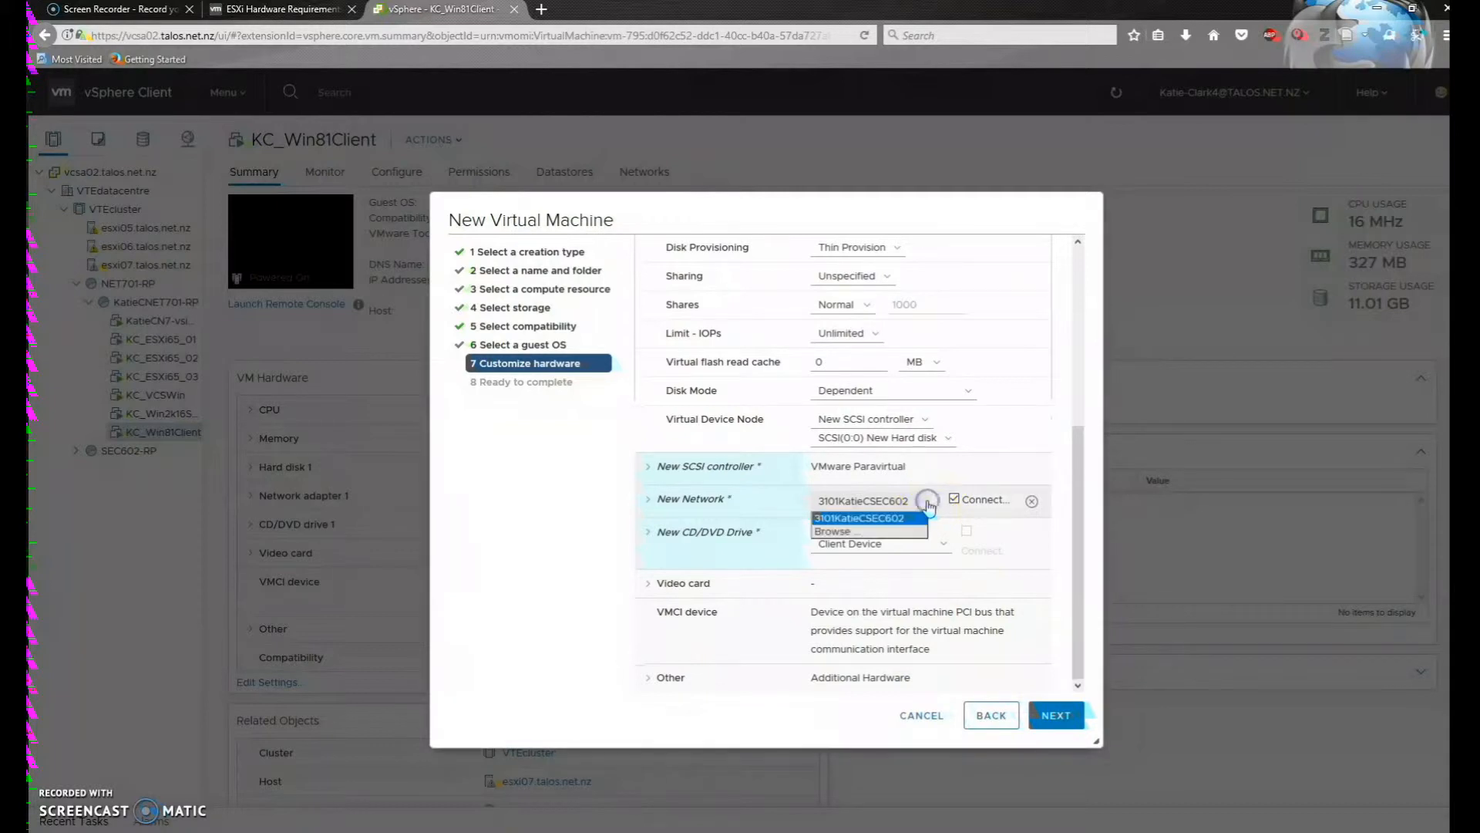
{"action": "left_click", "coordinate": [868, 532]}
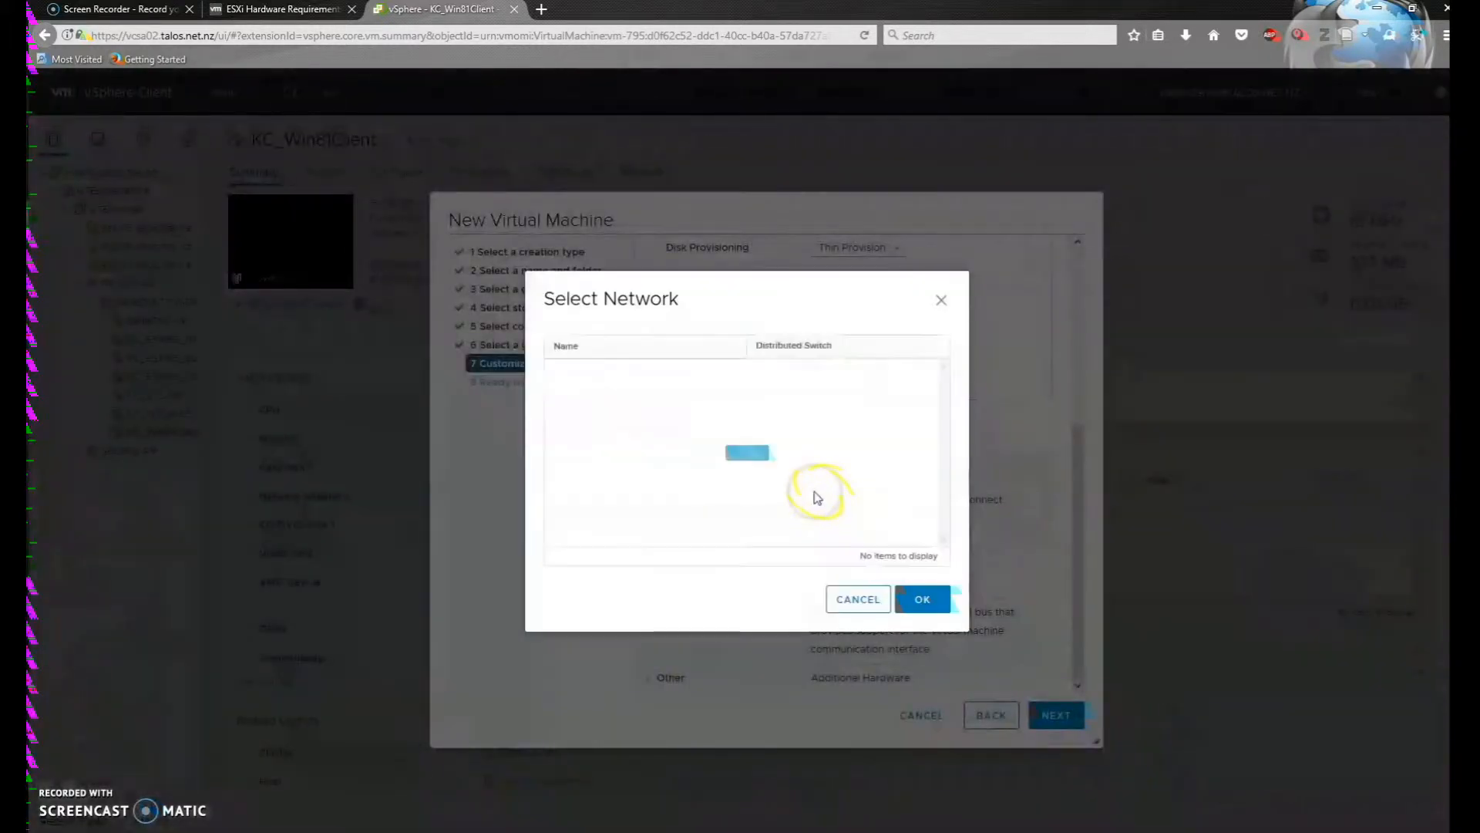
{"action": "left_click", "coordinate": [584, 392]}
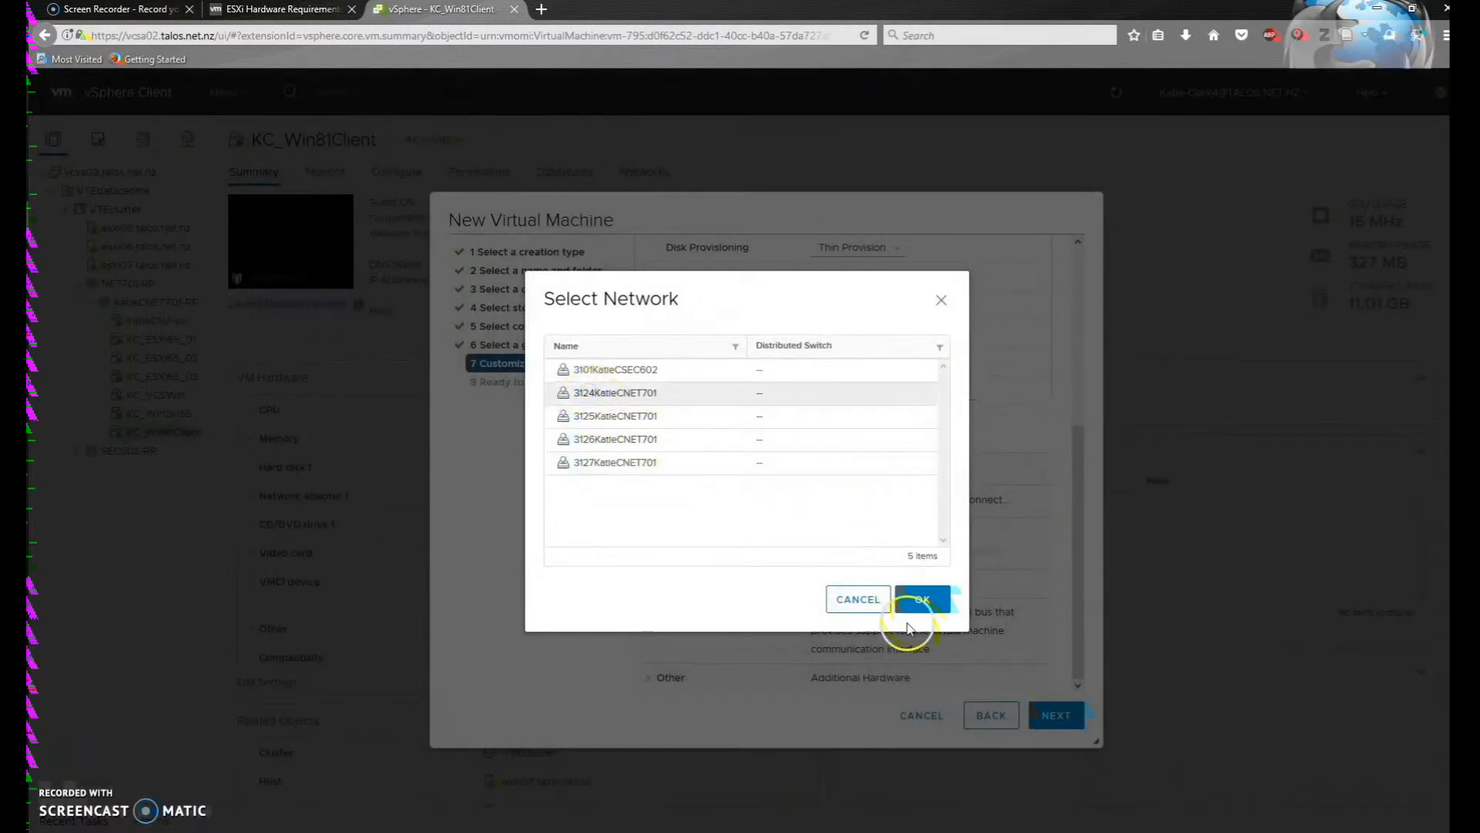
{"action": "left_click", "coordinate": [923, 602]}
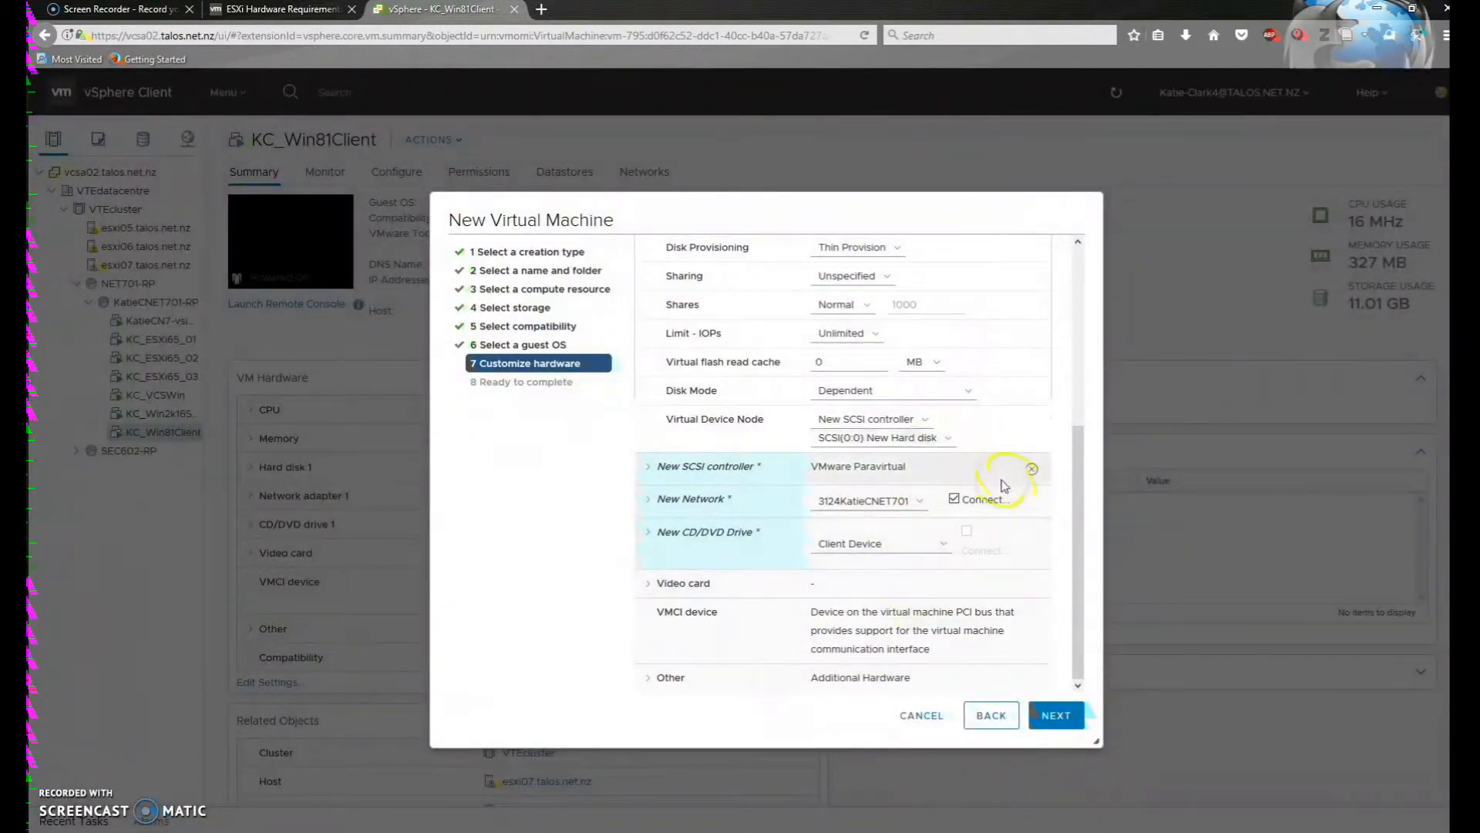
{"action": "left_click", "coordinate": [939, 549]}
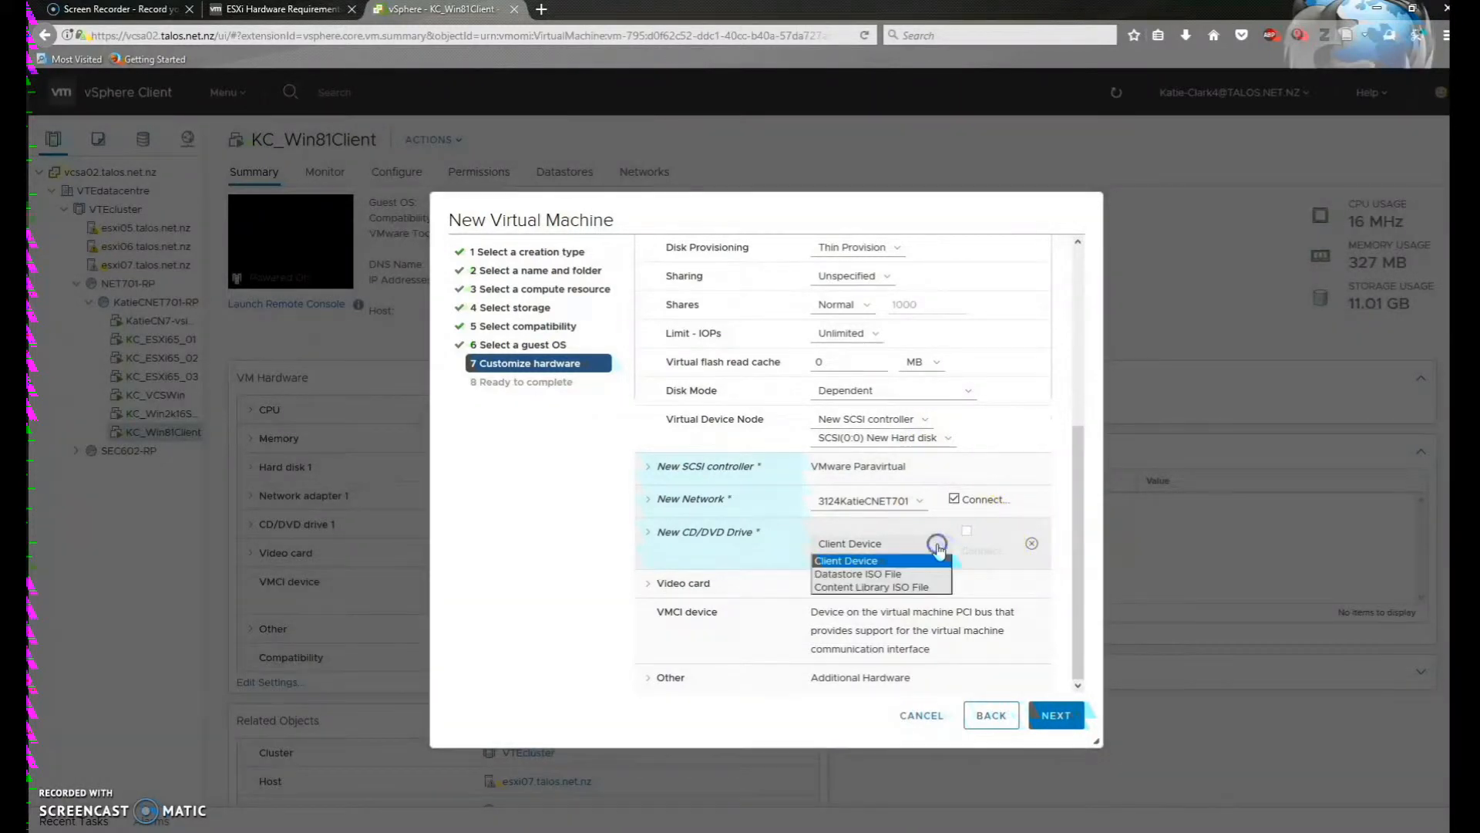
Browse the KatieCN7-DS and vLibrary-DS datastores for an ISO file for the CD/DVD drive
{"action": "left_click", "coordinate": [894, 575]}
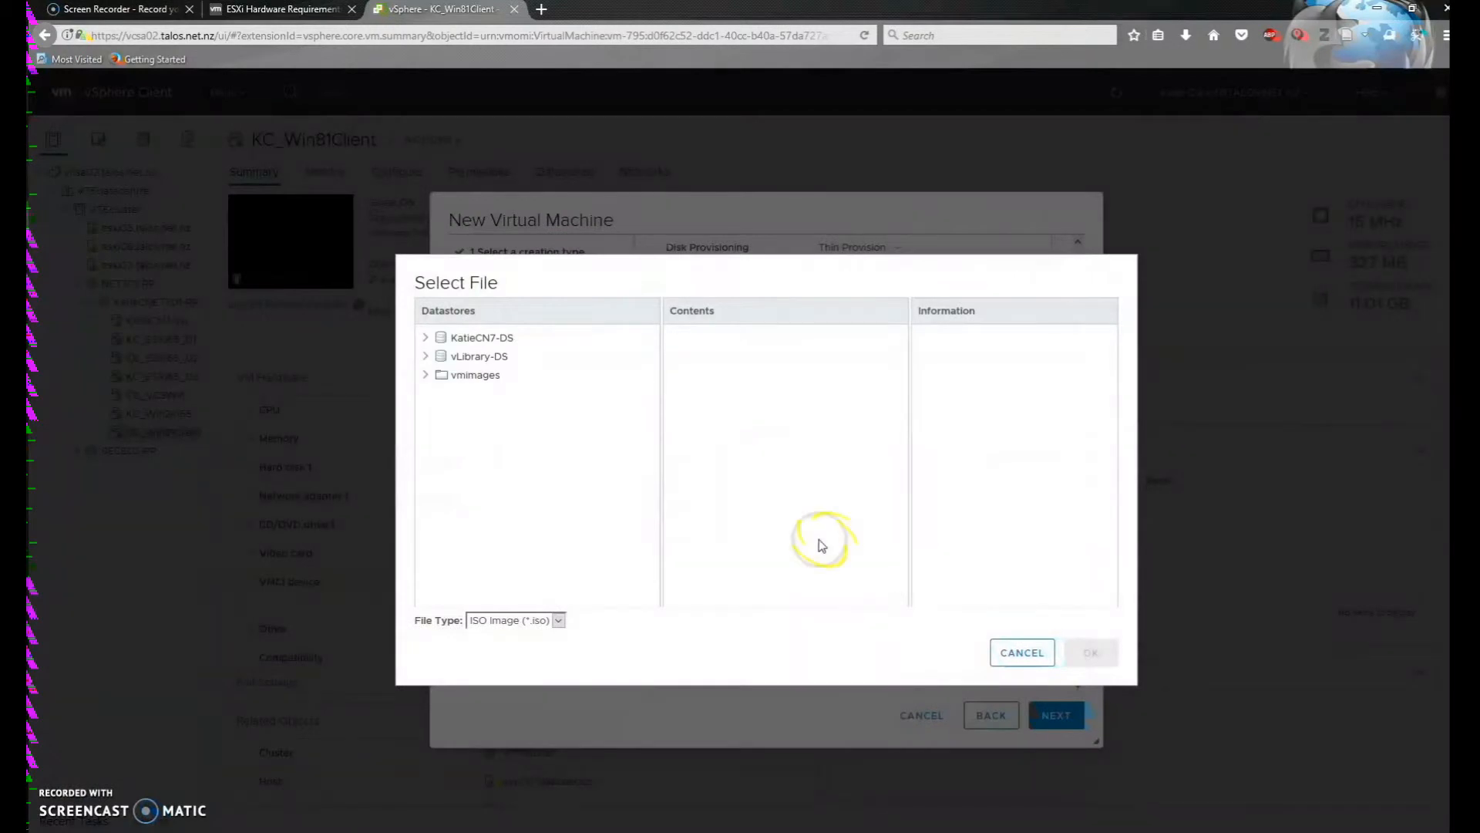
{"action": "left_click", "coordinate": [463, 335]}
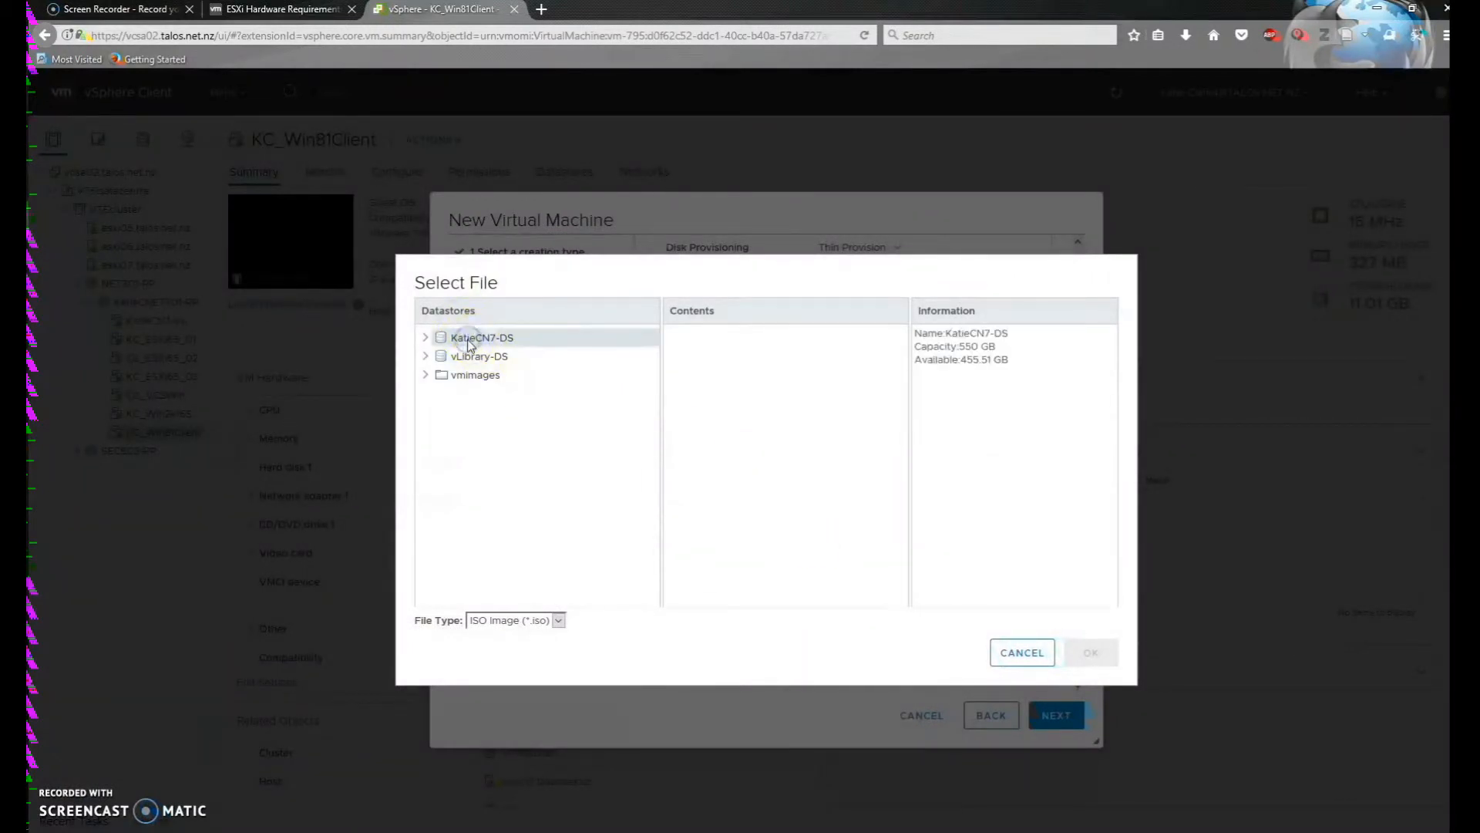
{"action": "double_click", "coordinate": [478, 338]}
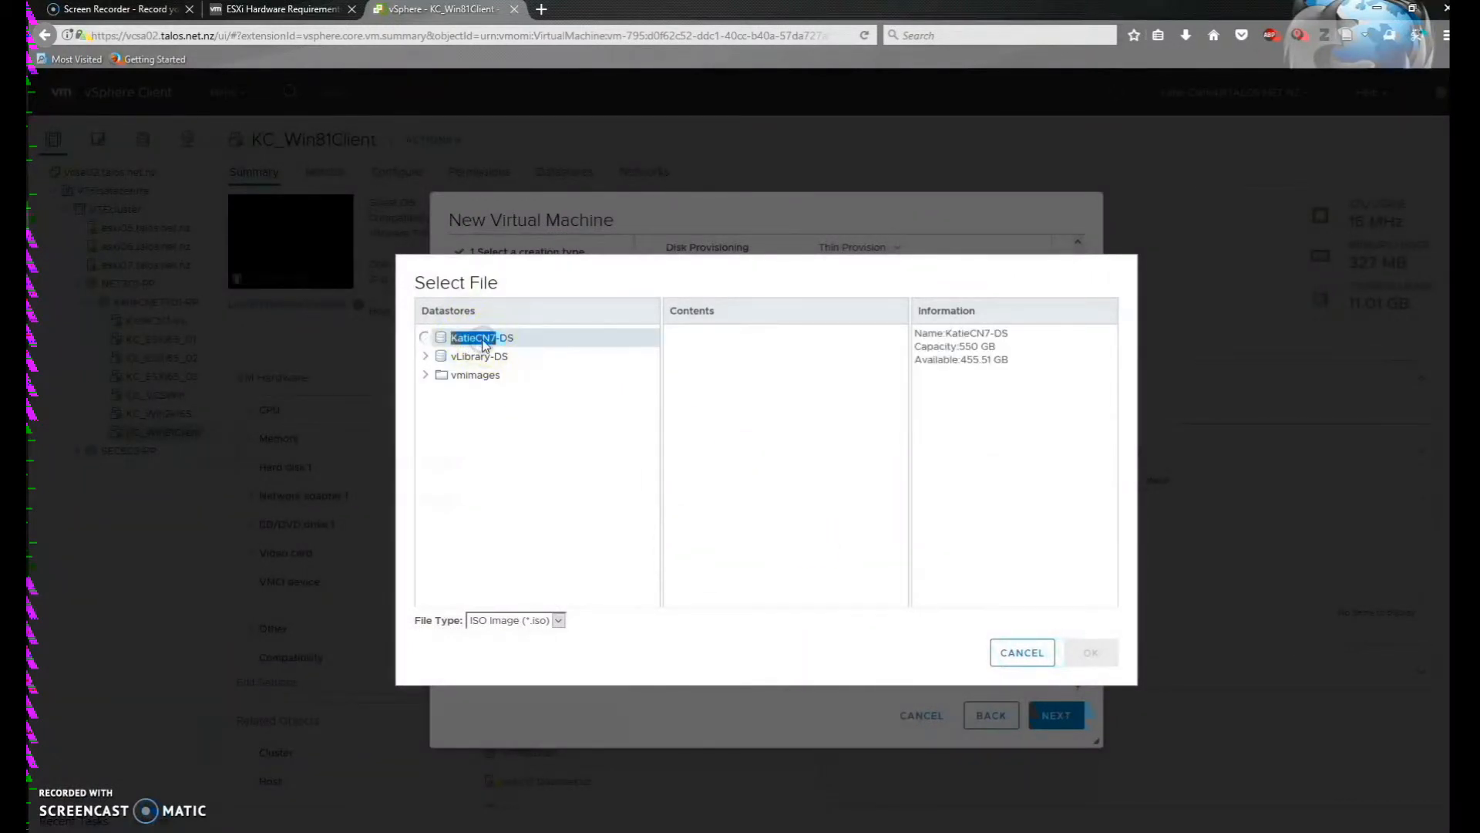
{"action": "left_click", "coordinate": [591, 344]}
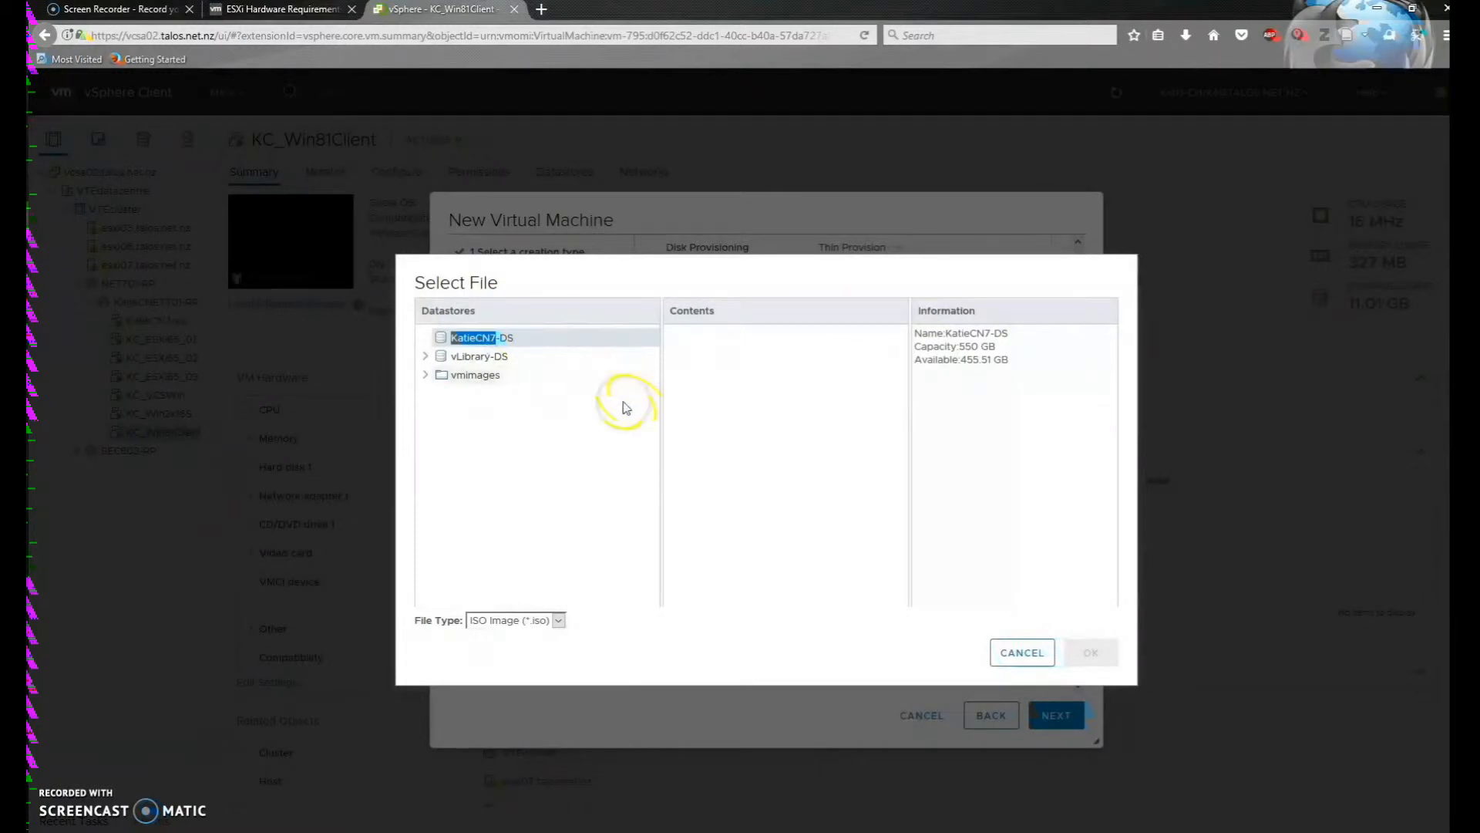
{"action": "left_click", "coordinate": [493, 356]}
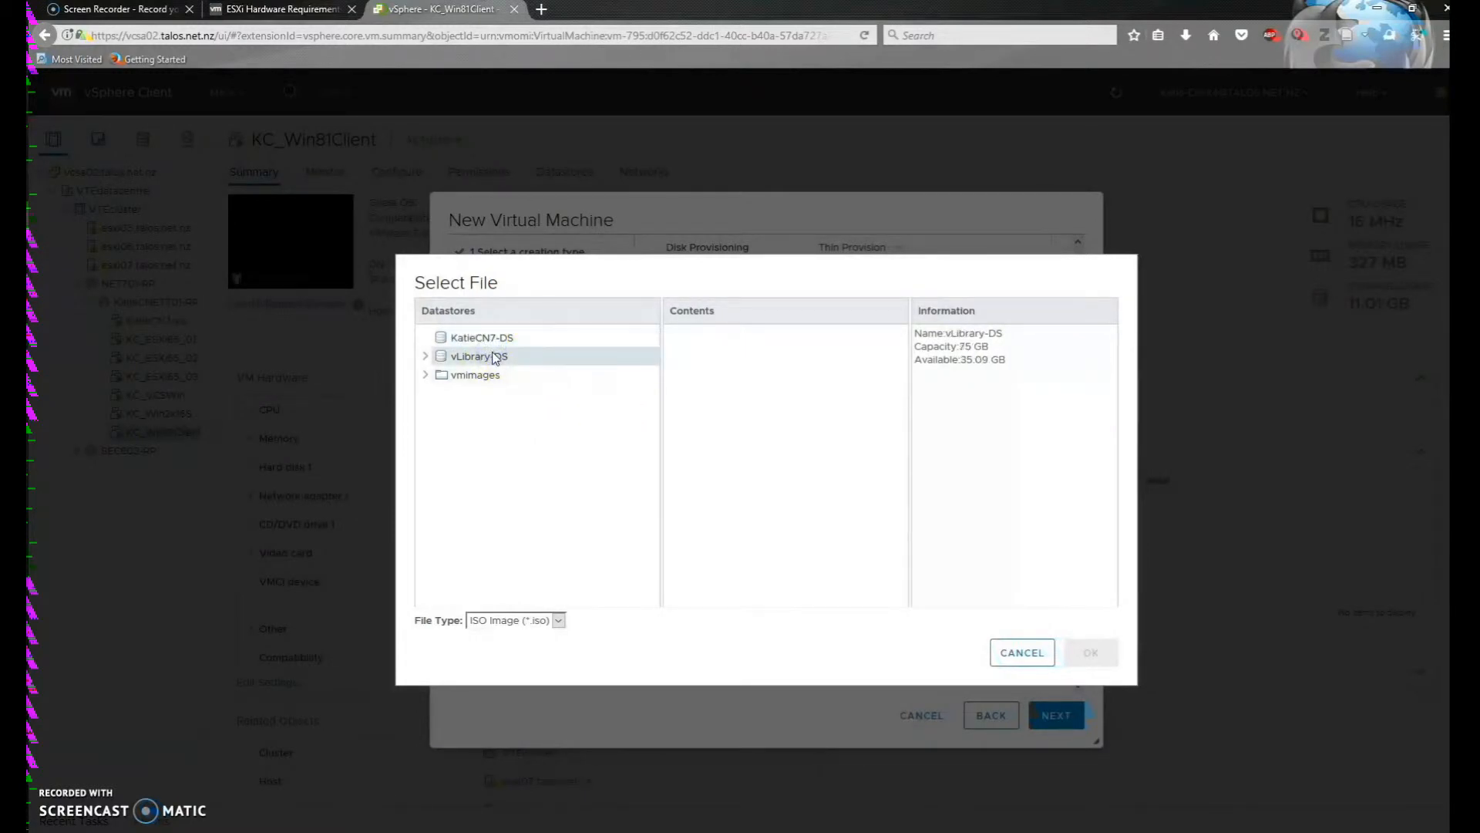
{"action": "double_click", "coordinate": [493, 356]}
{"action": "left_click", "coordinate": [591, 356]}
{"action": "left_click", "coordinate": [659, 532]}
Cancel the ISO selection and set the CD/DVD drive to Client Device
{"action": "left_click", "coordinate": [1022, 653]}
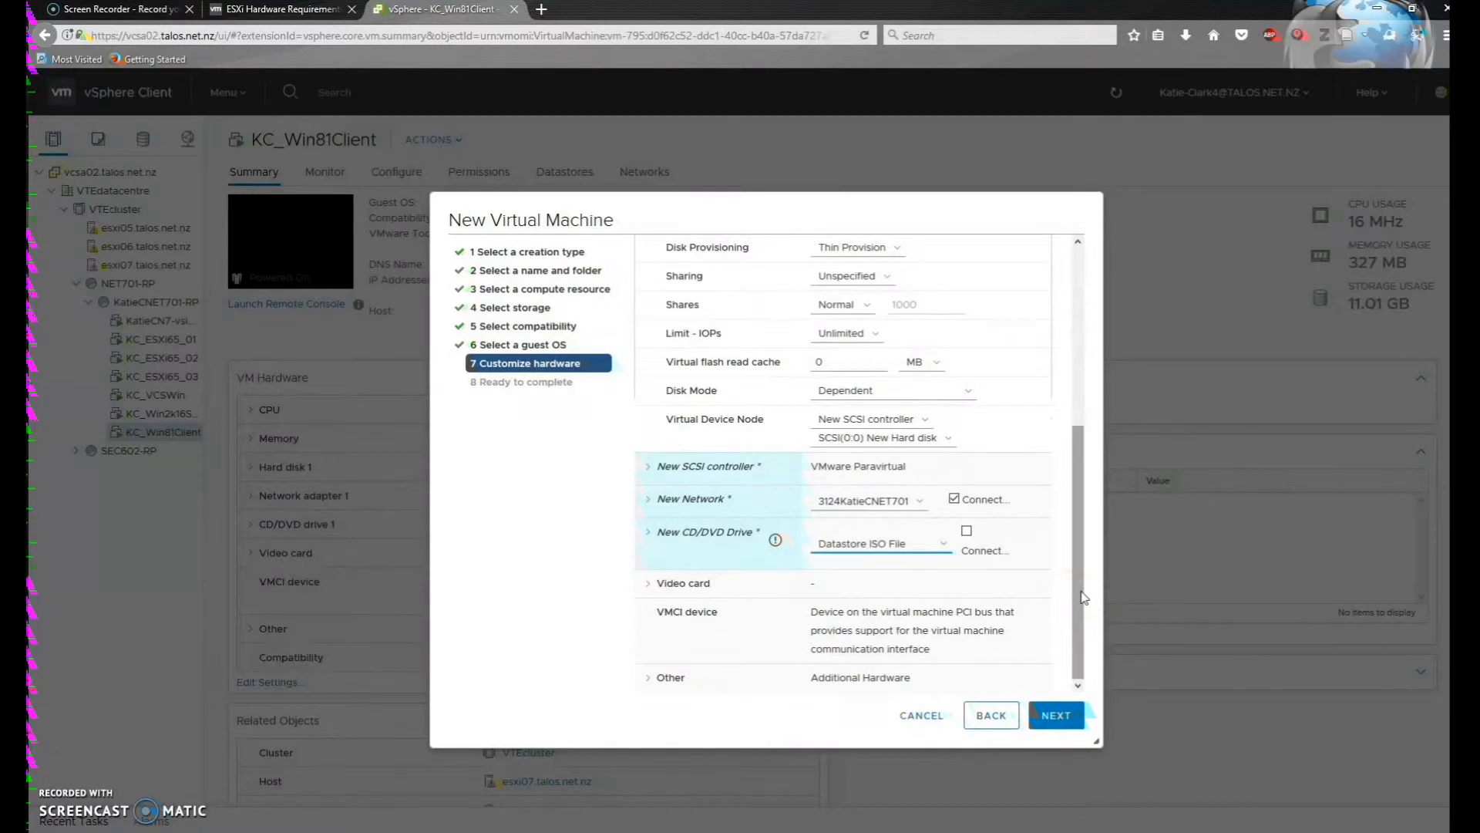
{"action": "left_click", "coordinate": [938, 543]}
{"action": "left_click", "coordinate": [909, 561]}
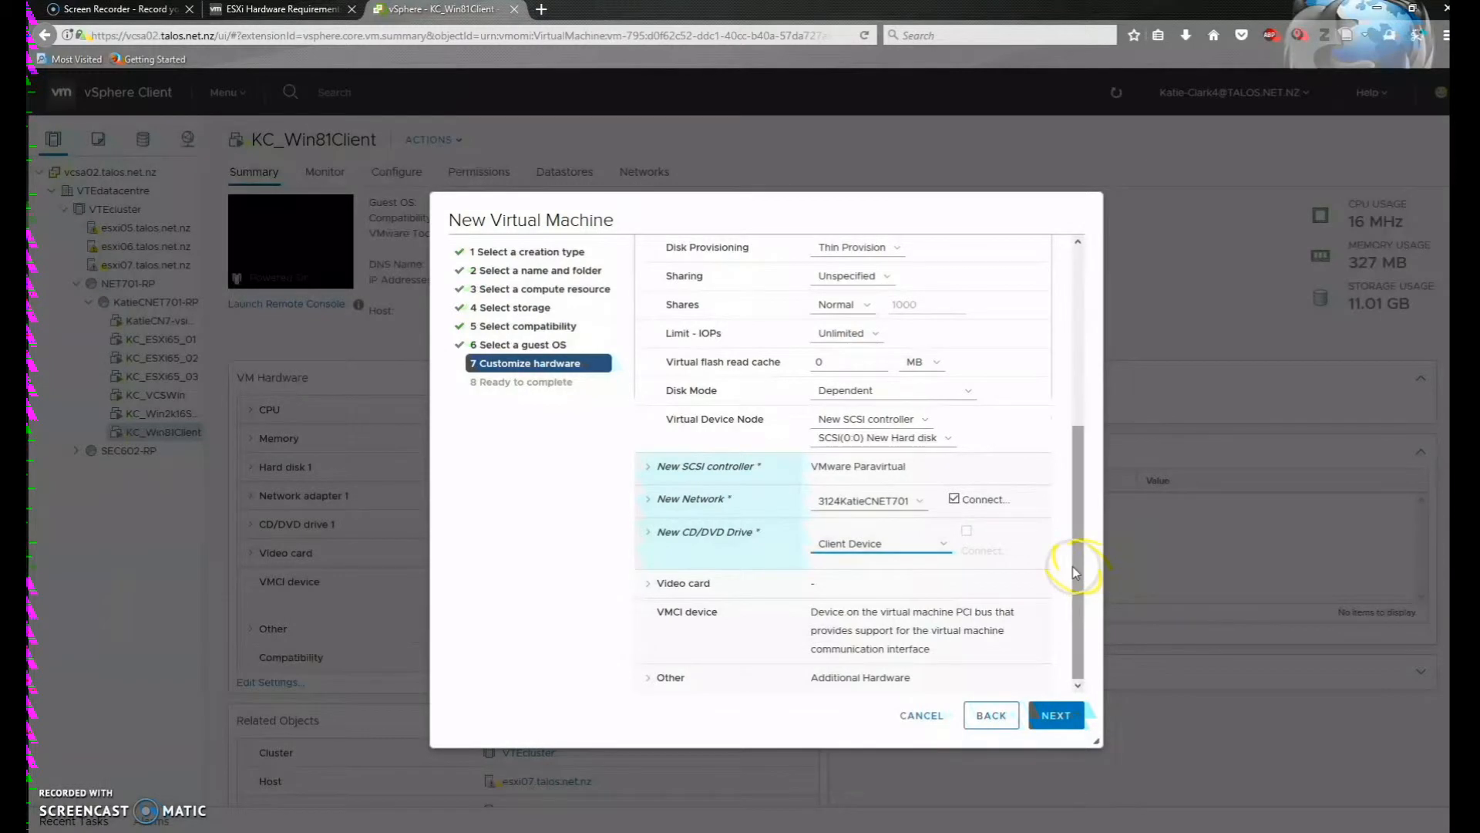
Enable hardware-assisted virtualization for the guest OS under CPU and advance to Ready to complete
{"action": "left_click_drag", "start_coordinate": [1075, 570], "coordinate": [1080, 424]}
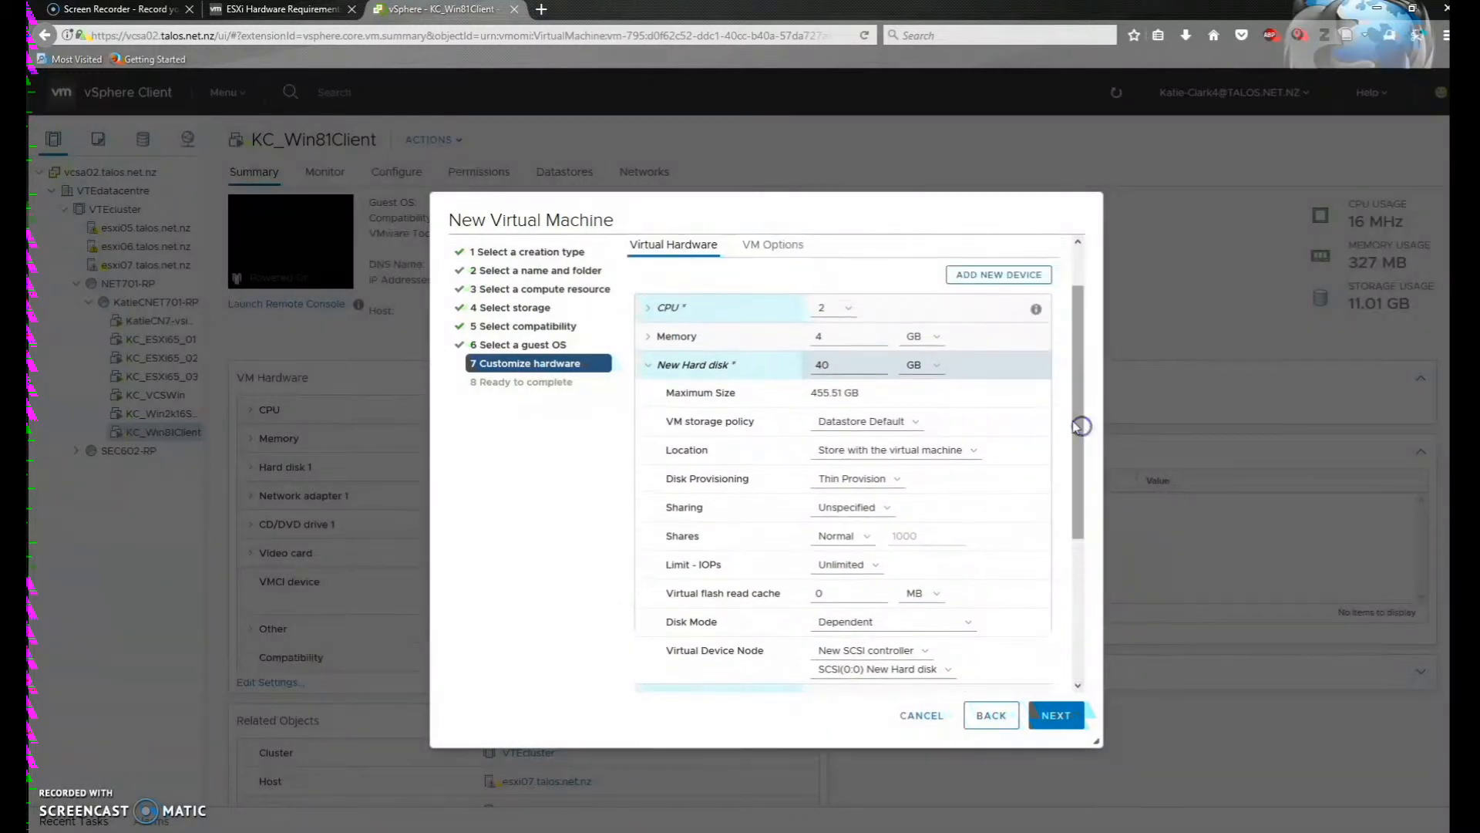
{"action": "left_click", "coordinate": [646, 309]}
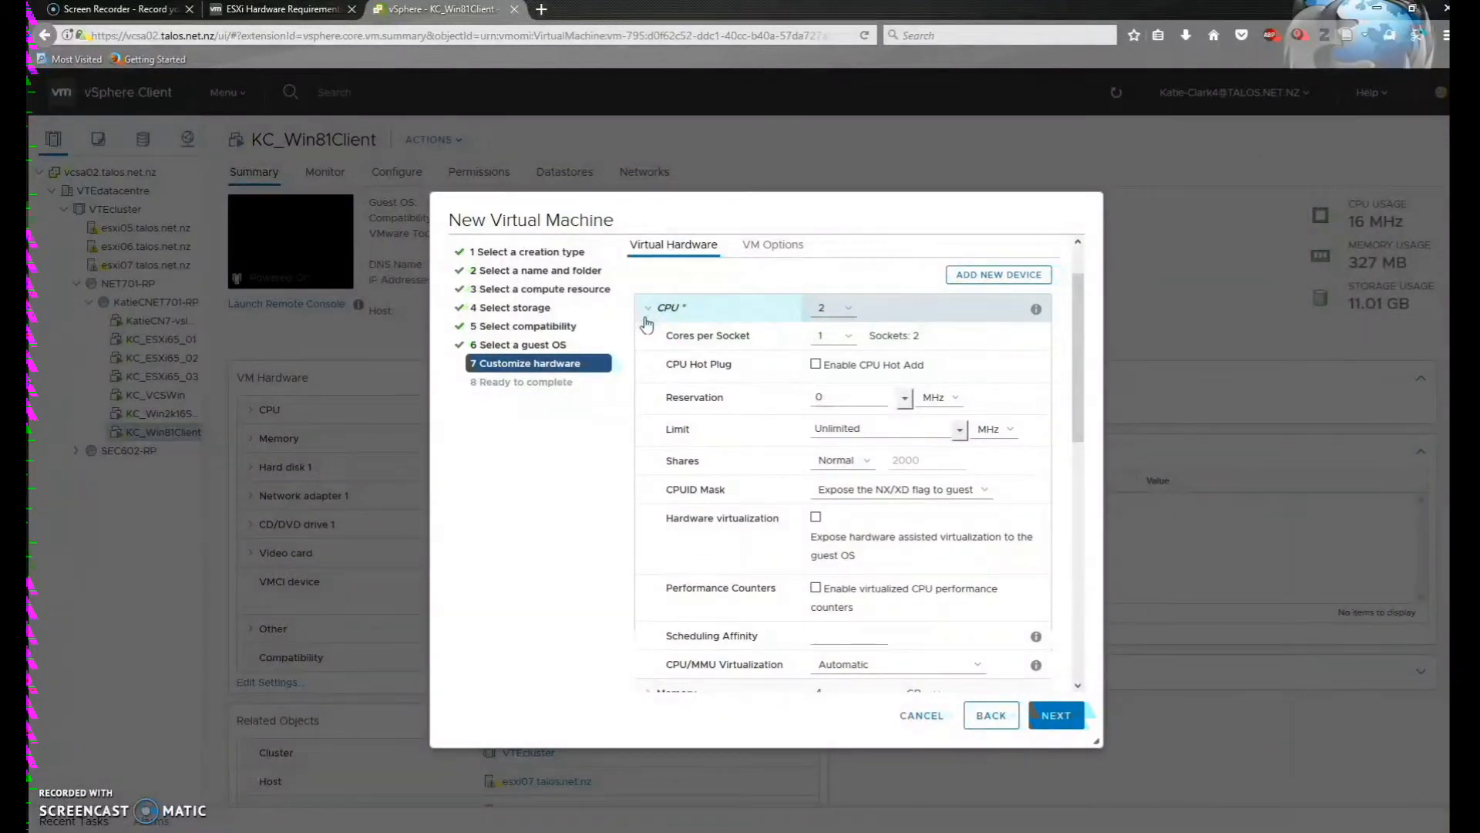
{"action": "scroll", "coordinate": [677, 517], "scroll_direction": "down", "scroll_amount": 3}
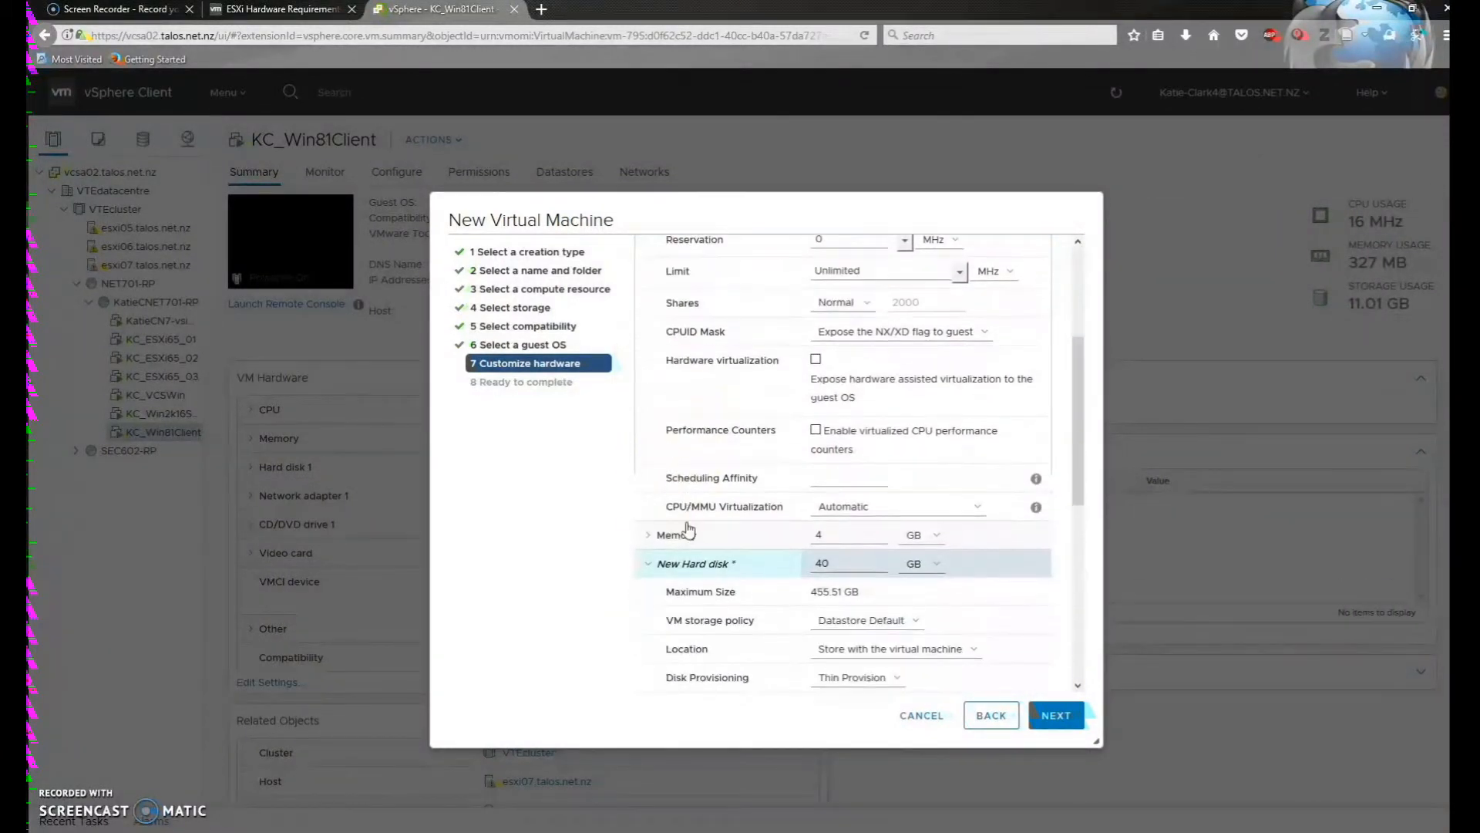
{"action": "scroll", "coordinate": [688, 530], "scroll_direction": "up", "scroll_amount": 3}
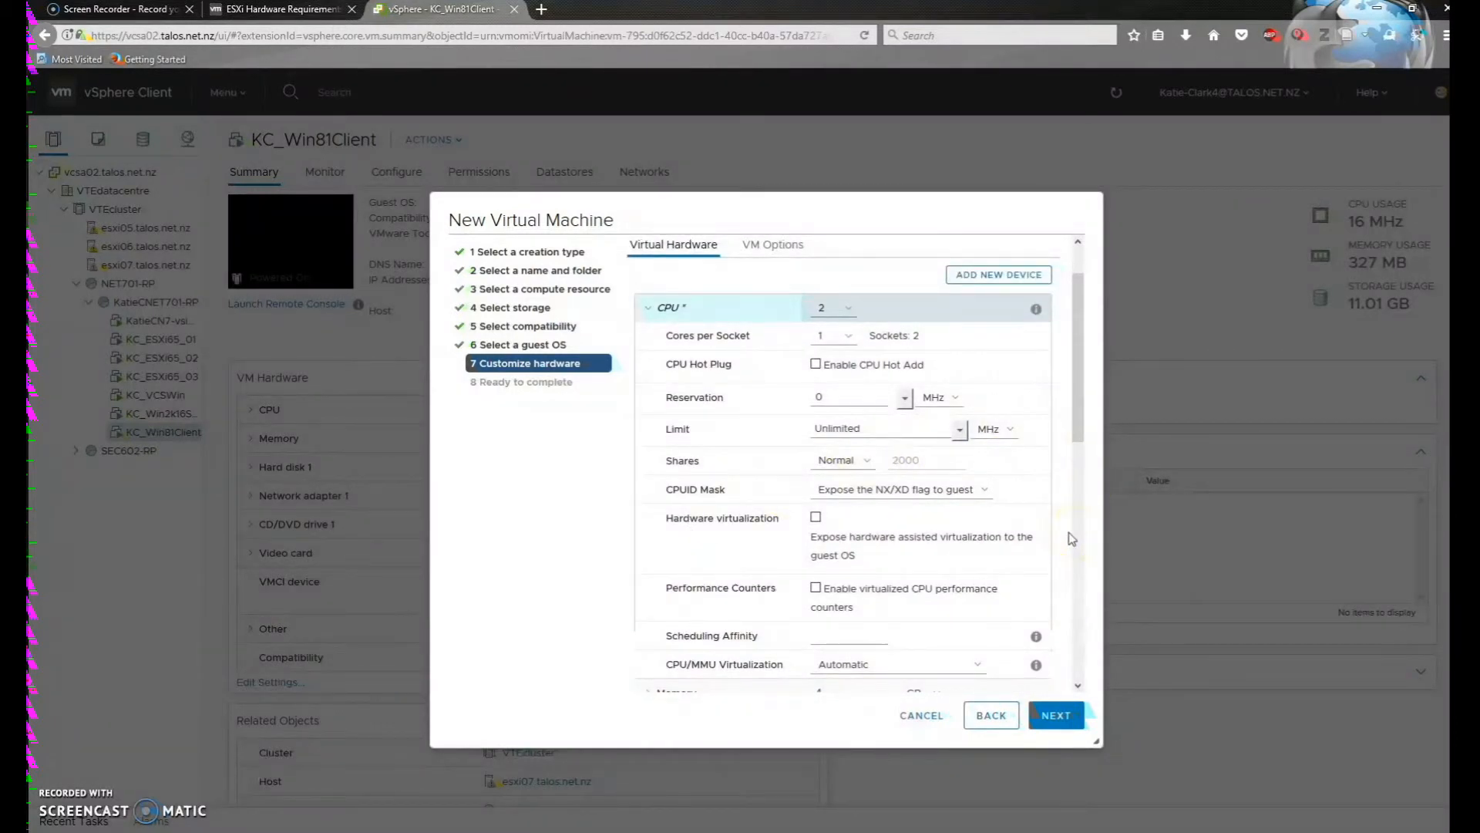
{"action": "left_click", "coordinate": [815, 516]}
{"action": "left_click", "coordinate": [816, 516]}
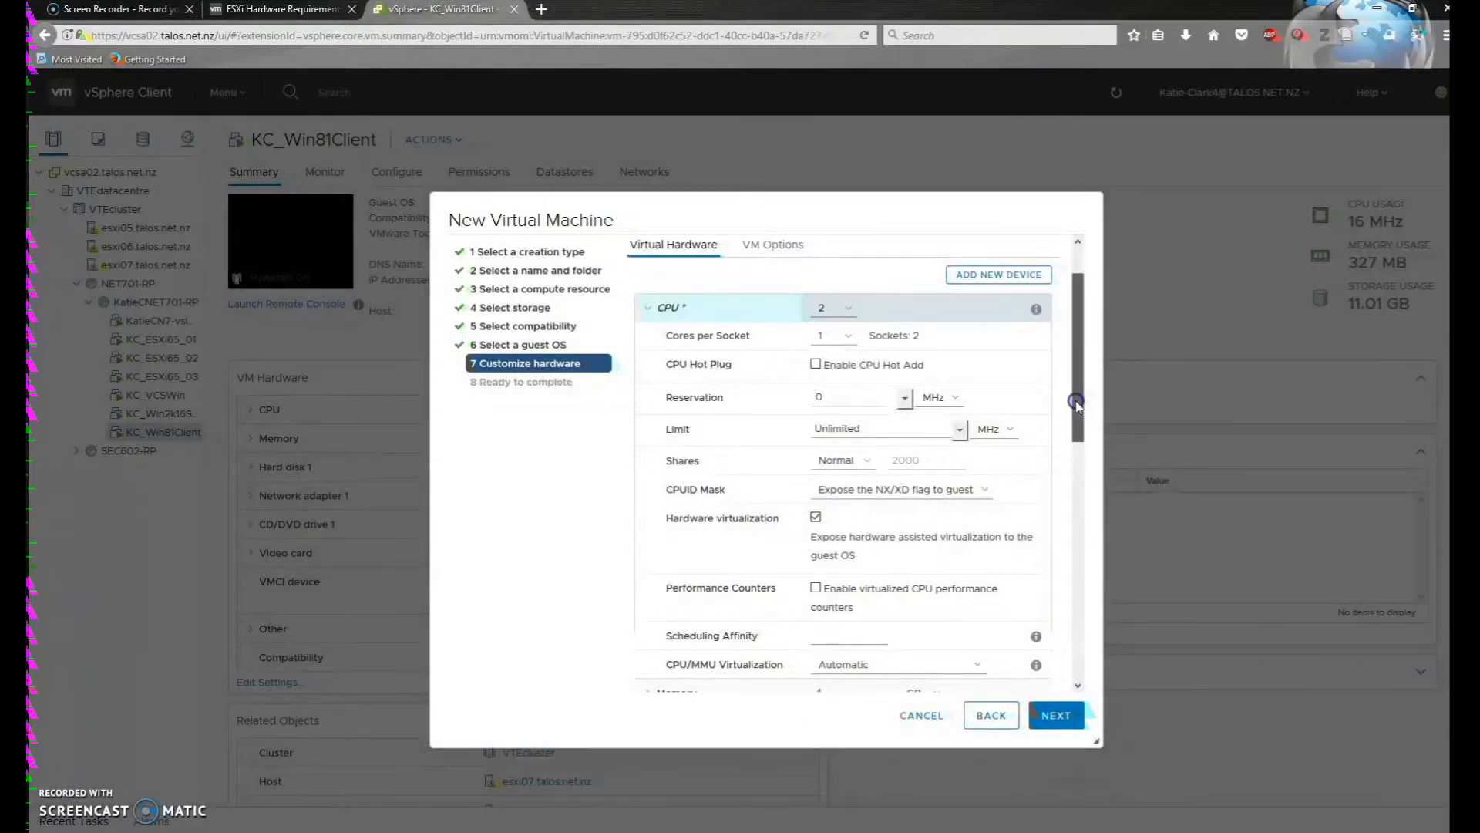
{"action": "left_click_drag", "start_coordinate": [1077, 407], "coordinate": [1084, 651]}
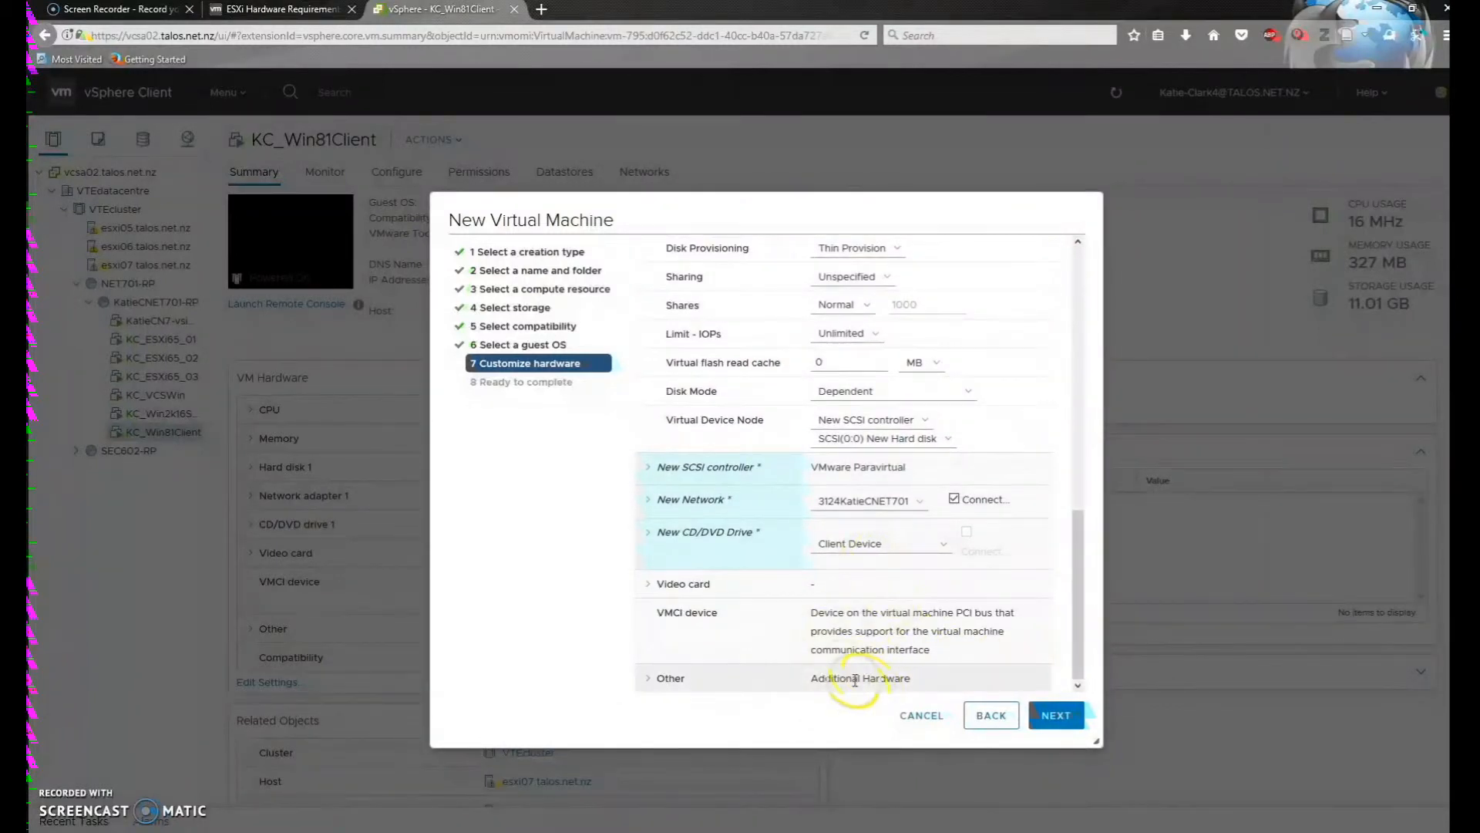
{"action": "left_click", "coordinate": [1044, 723]}
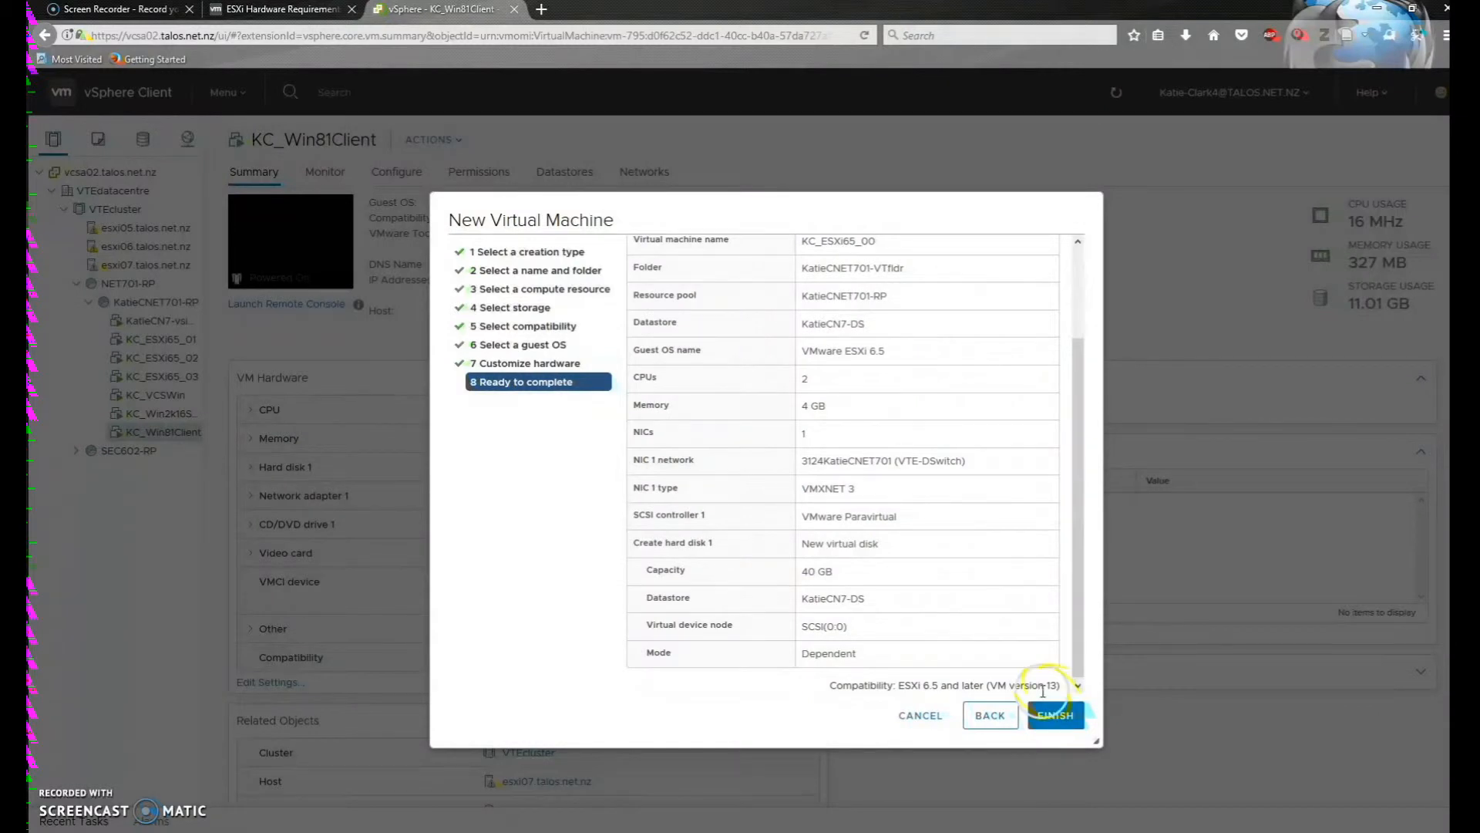
Finish the wizard and select KC_ESXi65_00 in the inventory to view its Summary
{"action": "scroll", "coordinate": [1024, 568], "scroll_direction": "up", "scroll_amount": 3}
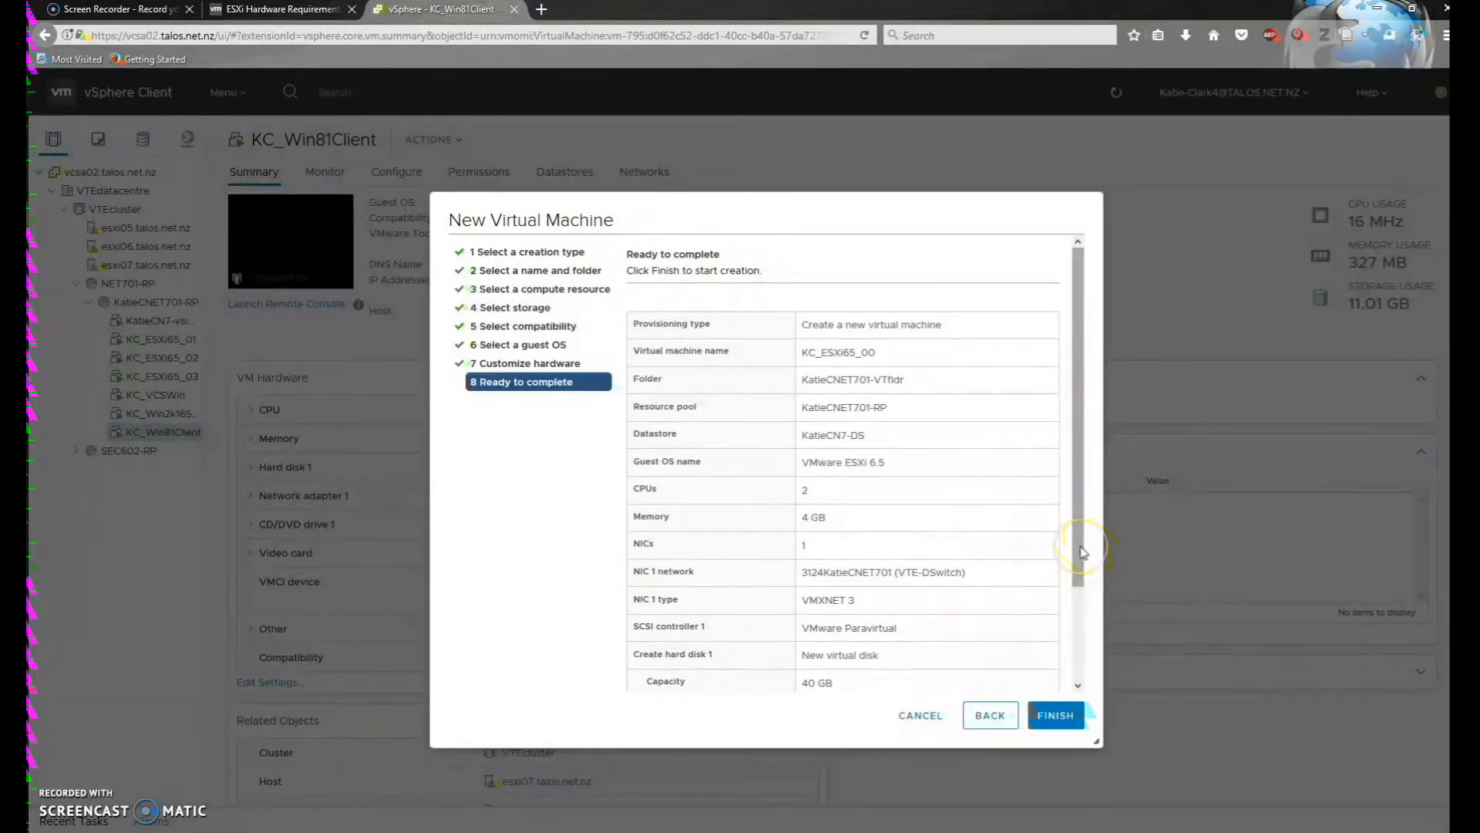
{"action": "left_click", "coordinate": [1055, 724]}
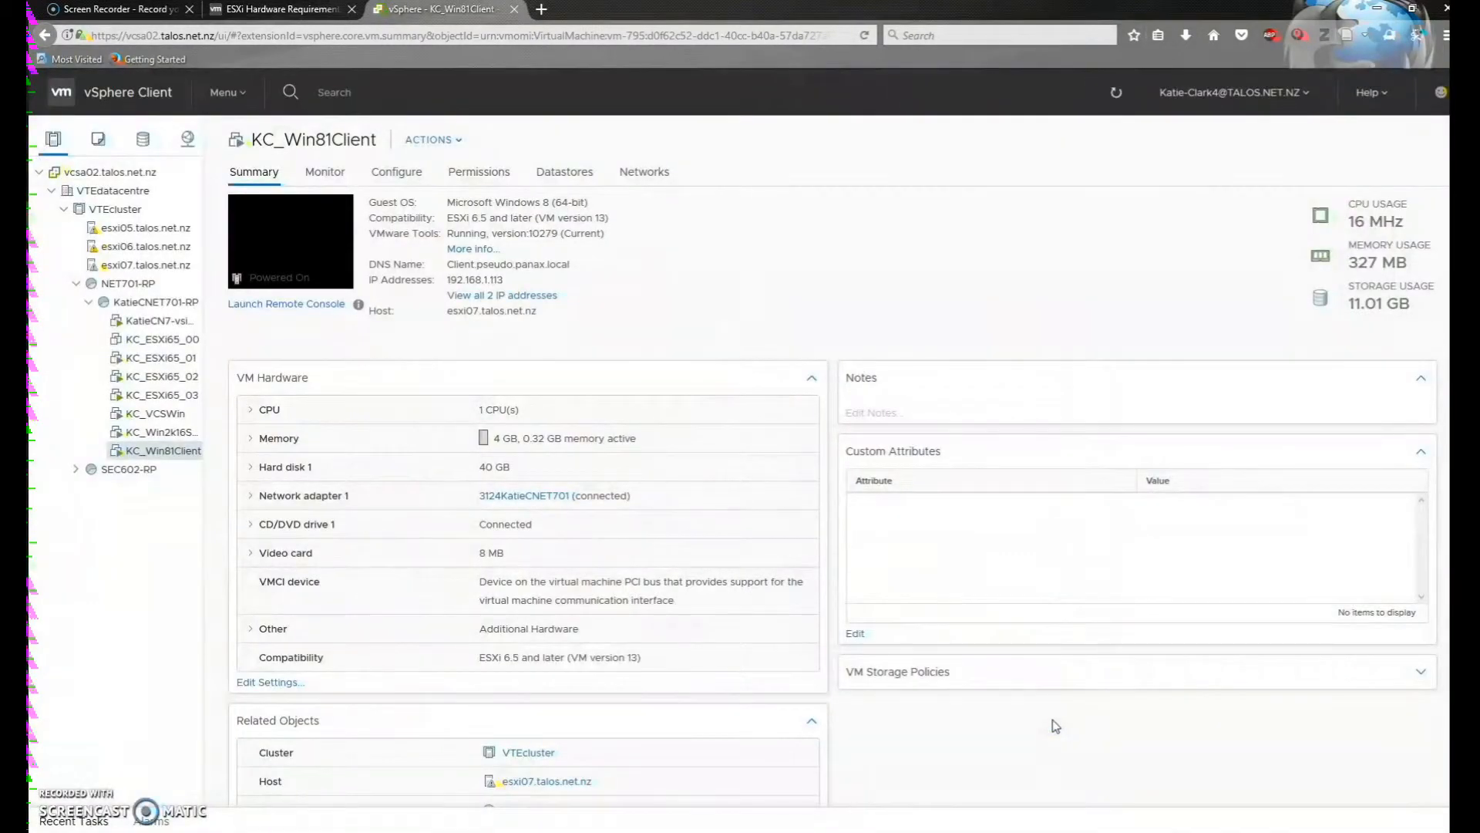
{"action": "left_click", "coordinate": [963, 741]}
{"action": "left_click", "coordinate": [131, 789]}
{"action": "left_click", "coordinate": [168, 340]}
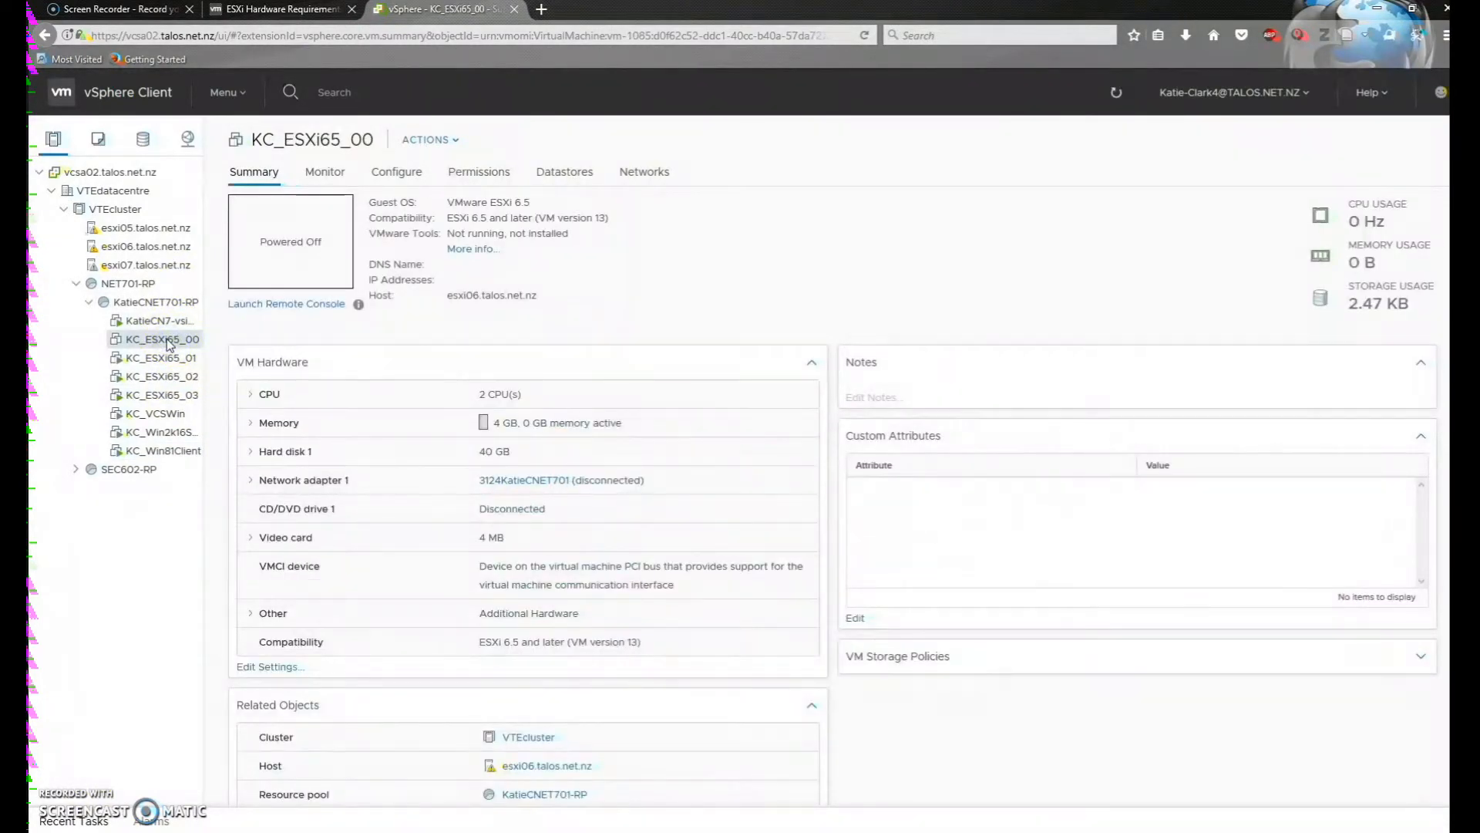
In Edit Settings, load the vSphereHypervisor ISO from vLibrary-DS/ISOs/NET701 into CD/DVD drive 1
{"action": "left_click", "coordinate": [389, 516]}
{"action": "left_click", "coordinate": [288, 670]}
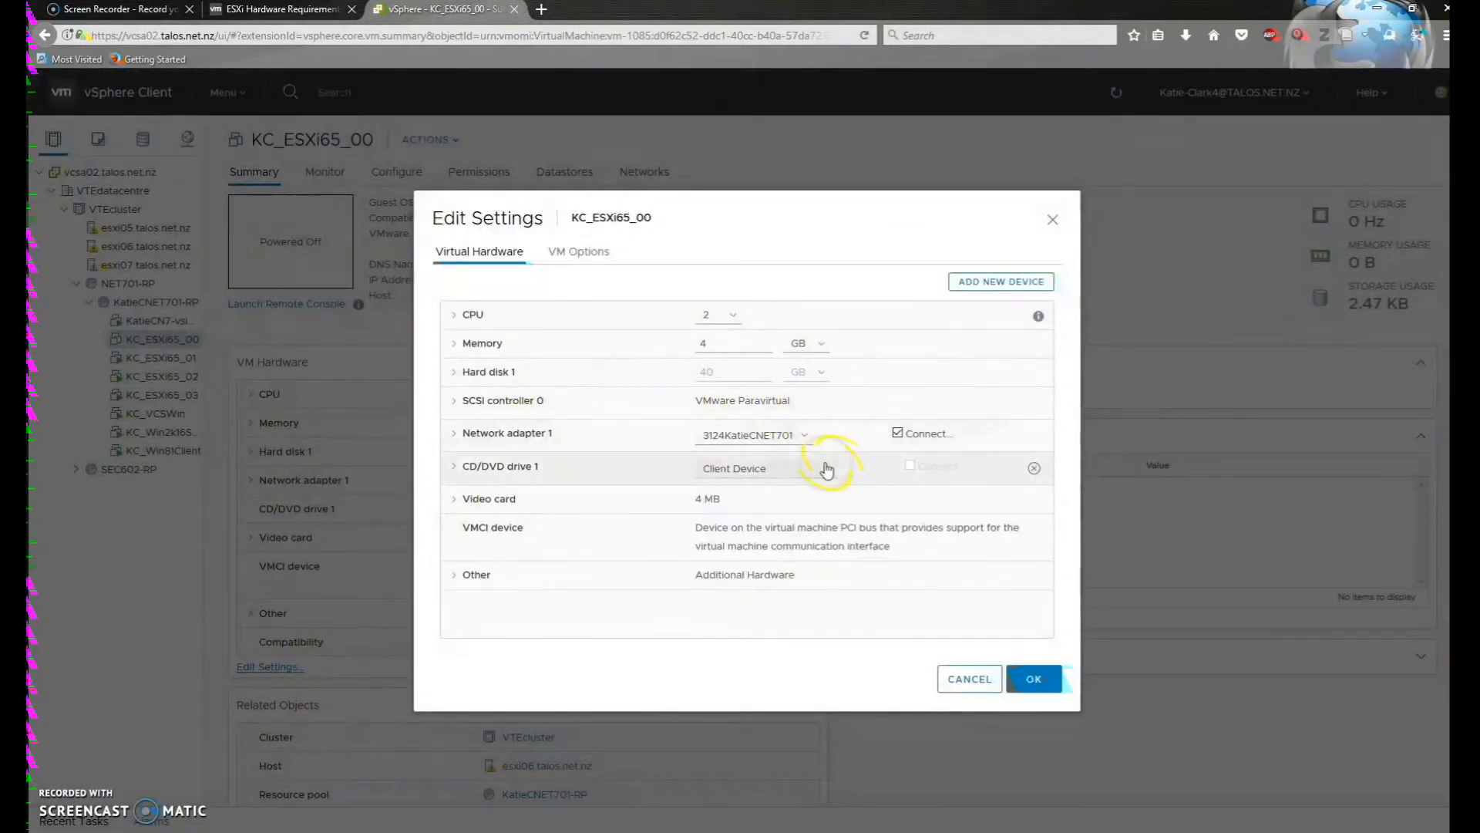
{"action": "left_click", "coordinate": [825, 468]}
{"action": "left_click", "coordinate": [790, 499]}
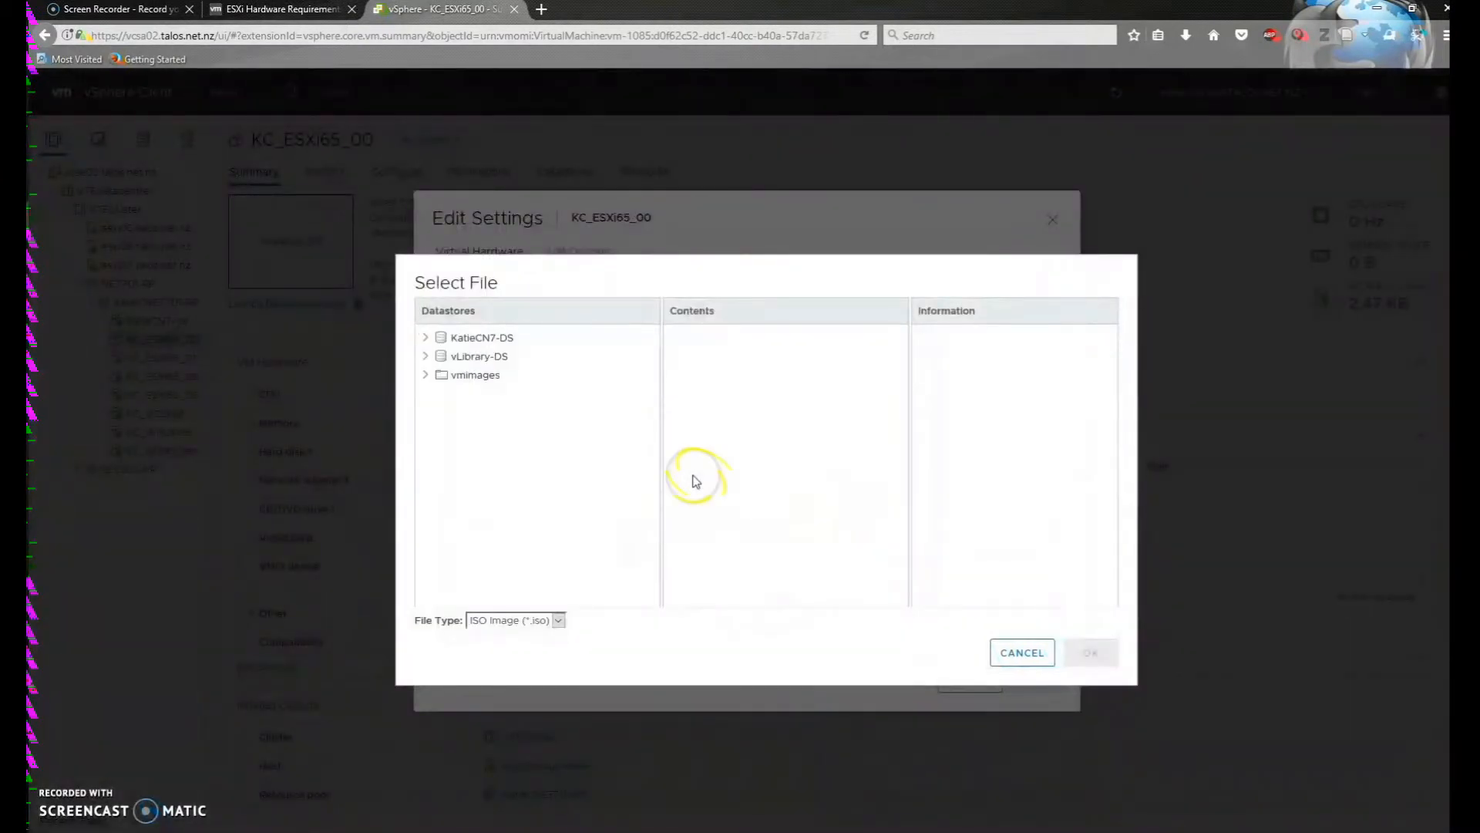
{"action": "left_click", "coordinate": [497, 358]}
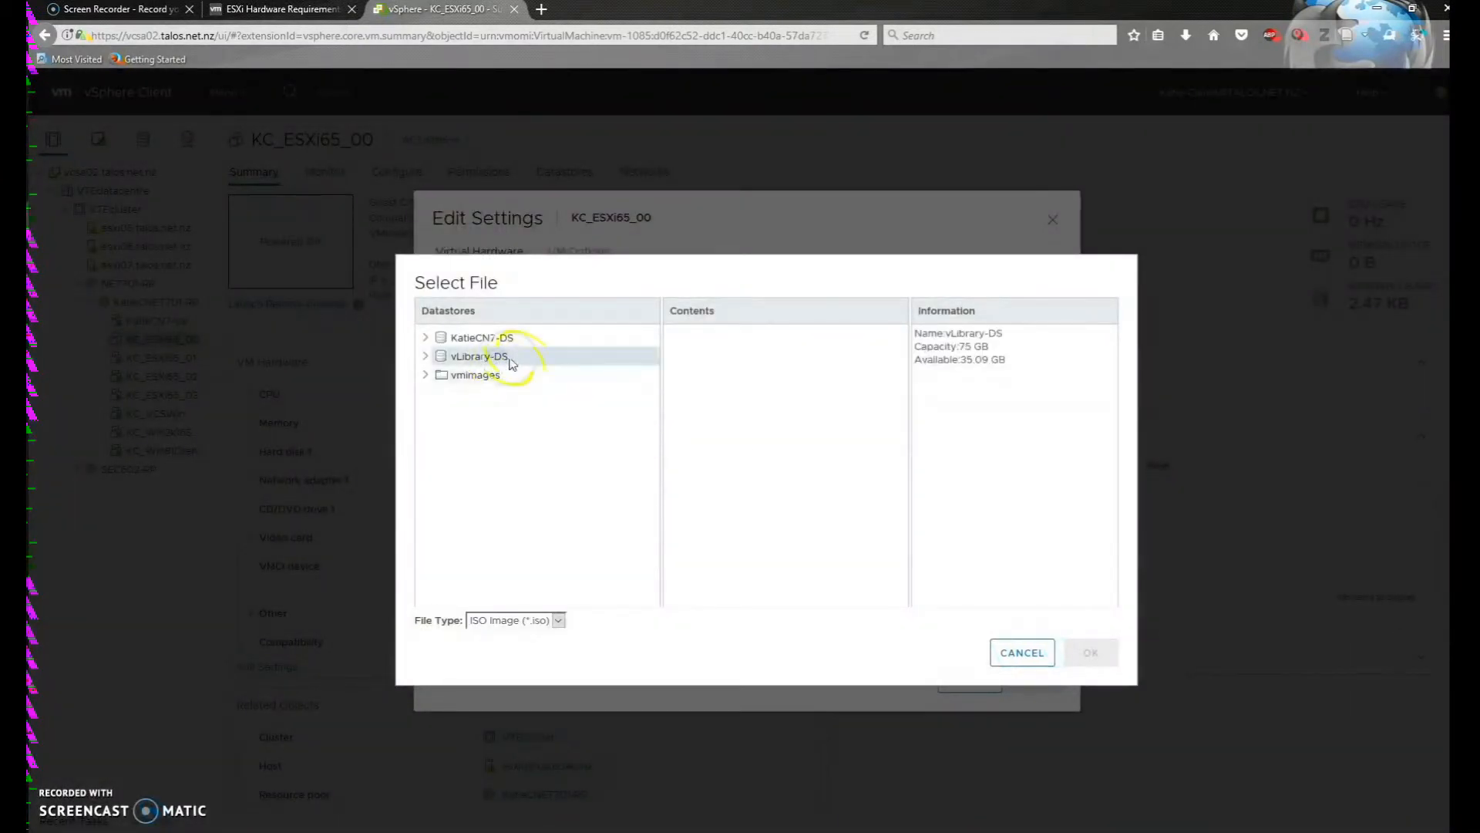
{"action": "left_click", "coordinate": [766, 354]}
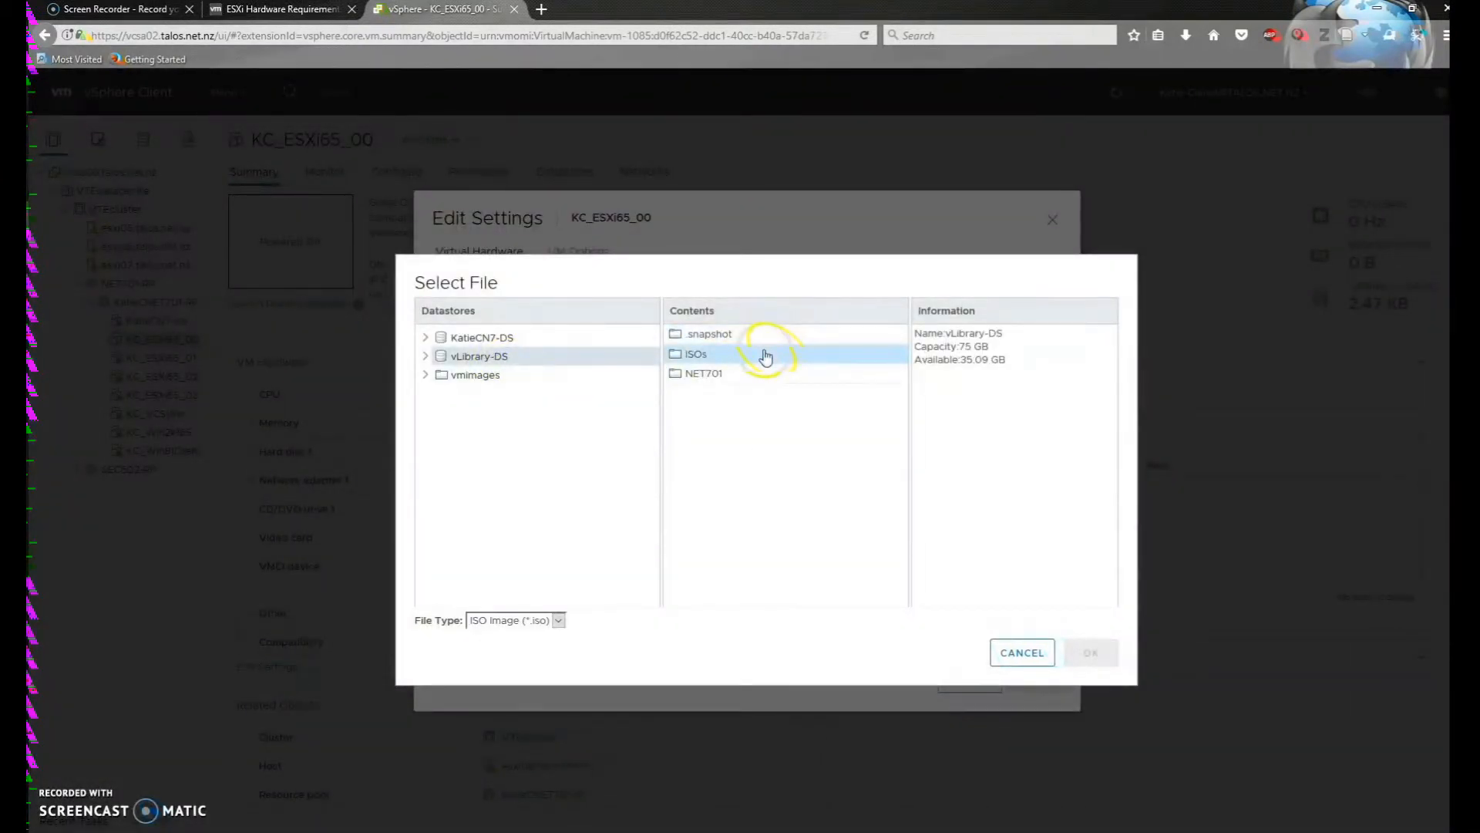
{"action": "double_click", "coordinate": [766, 373]}
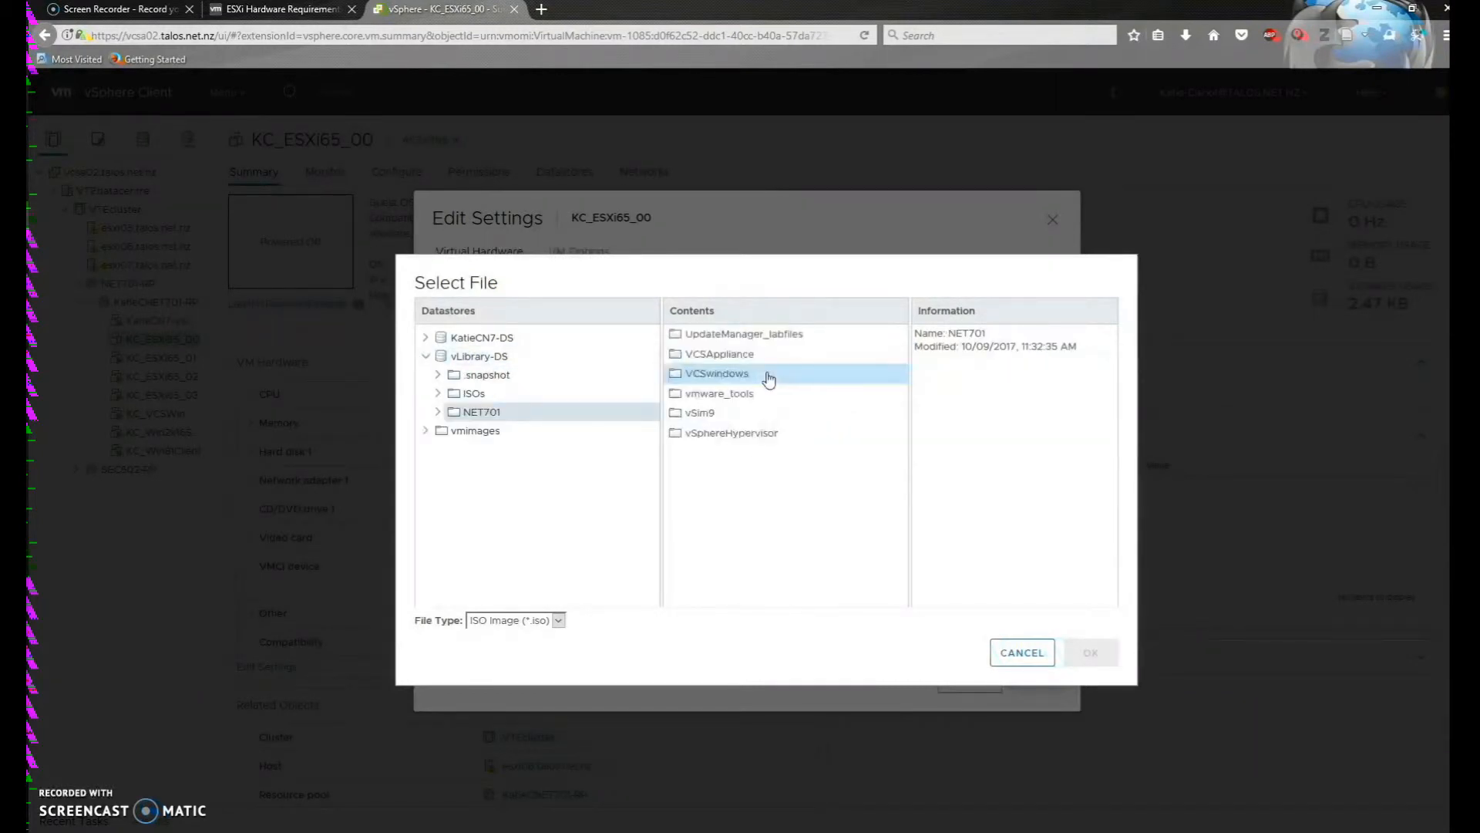
{"action": "left_click", "coordinate": [767, 436]}
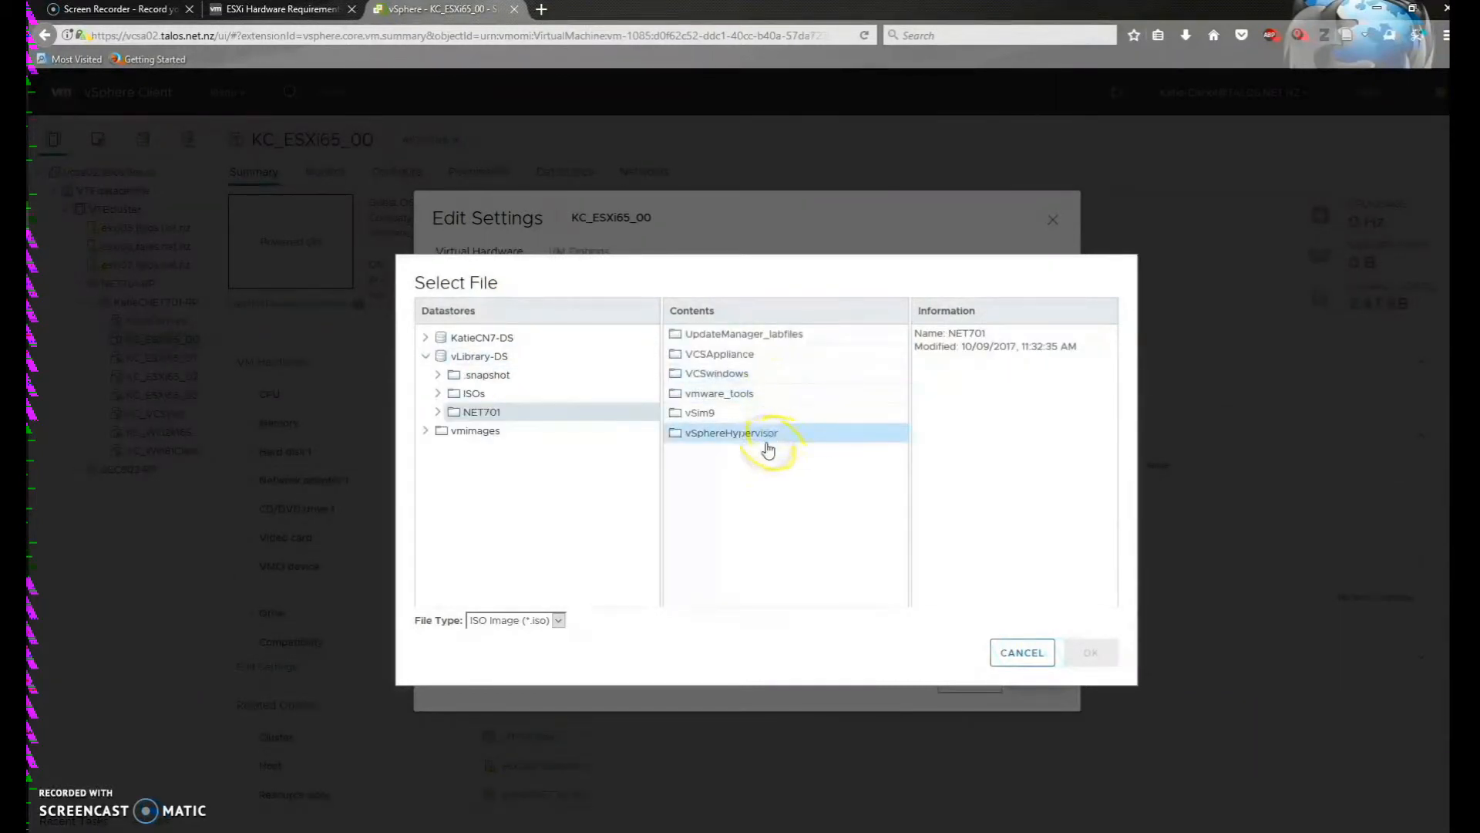
{"action": "double_click", "coordinate": [814, 442]}
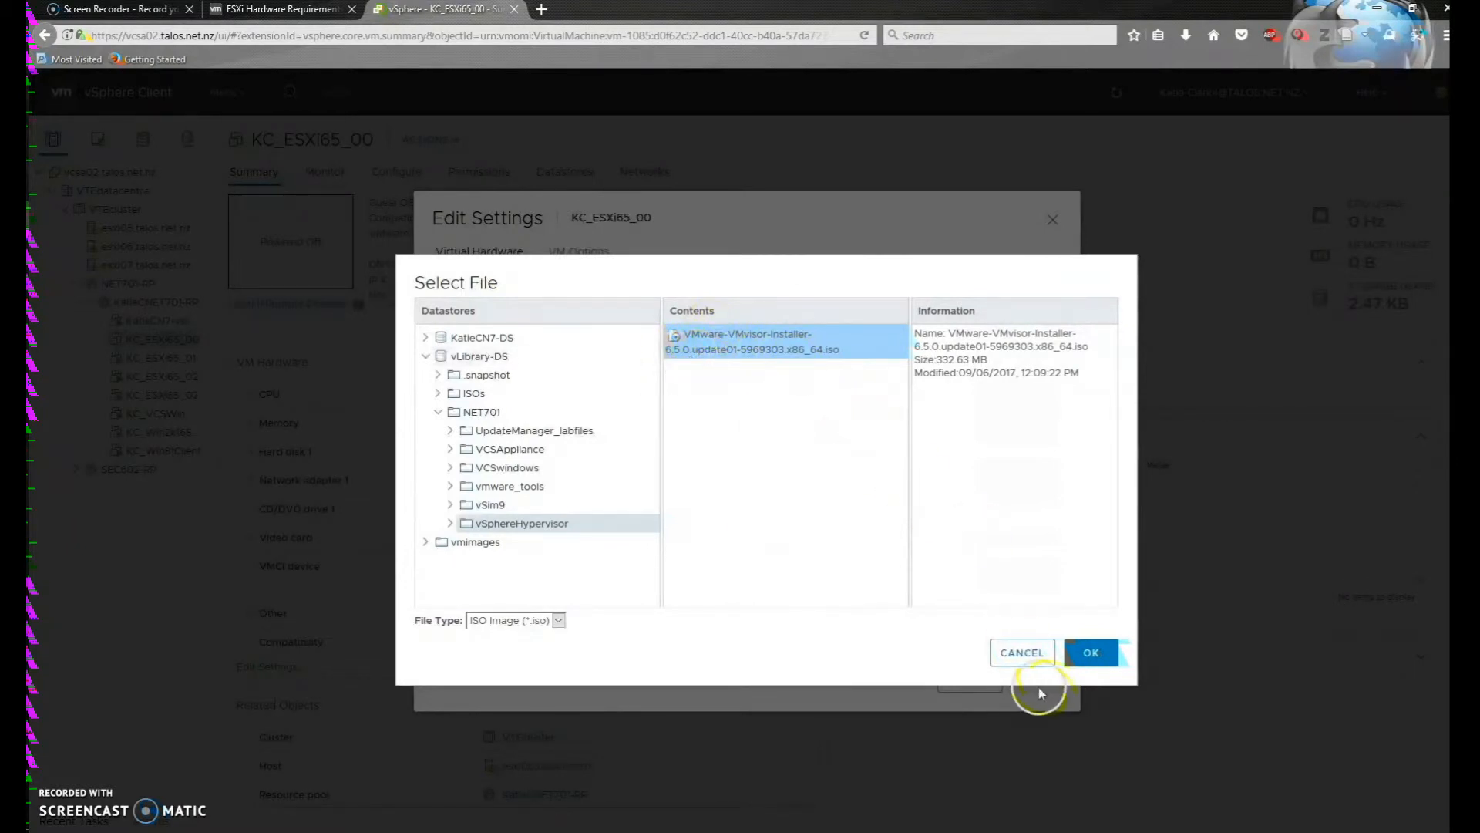
{"action": "left_click", "coordinate": [1090, 653]}
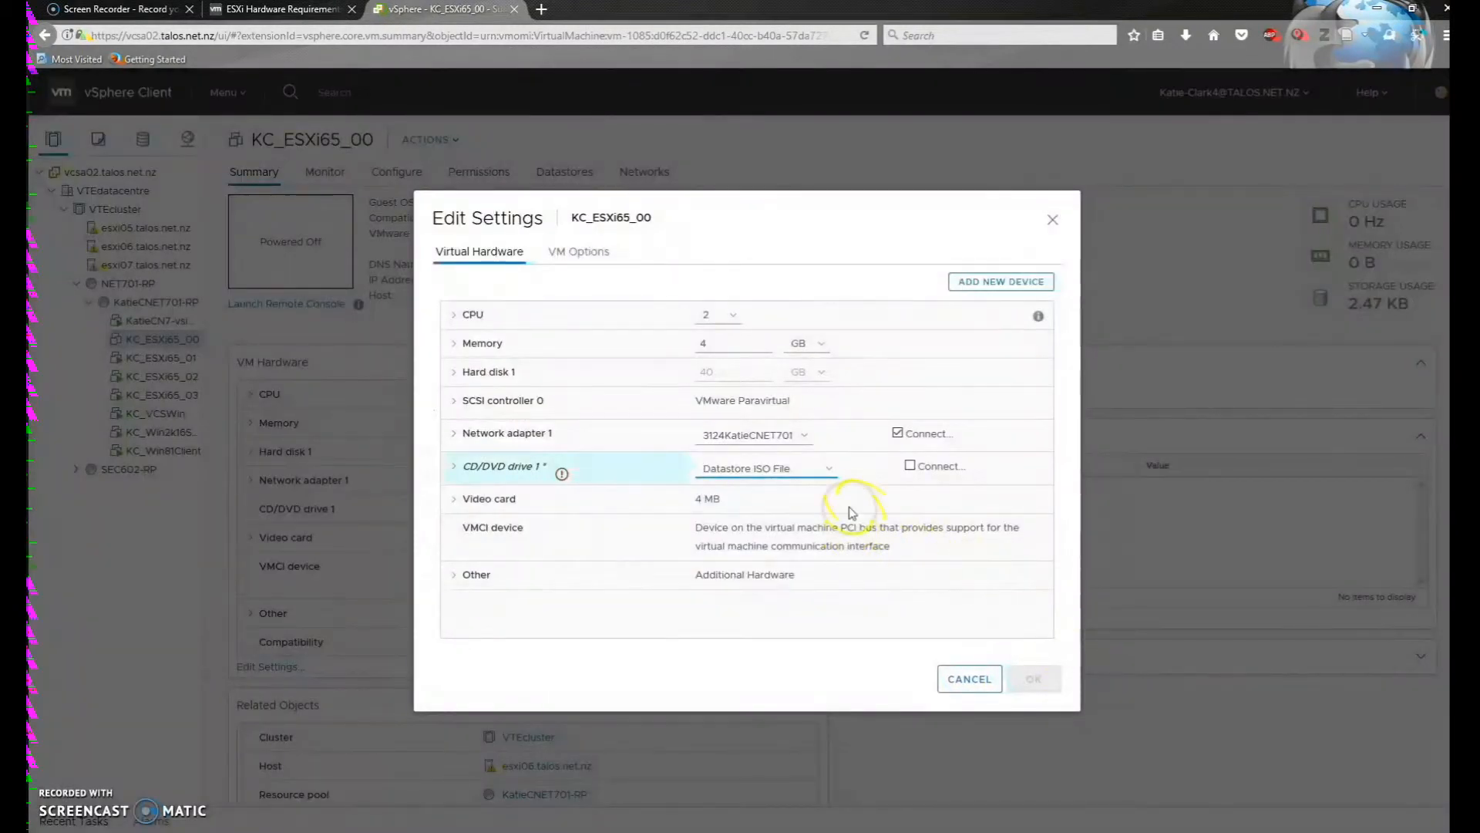
Tick Connect At Power On for CD/DVD drive 1 and save the VM settings
{"action": "left_click", "coordinate": [453, 468]}
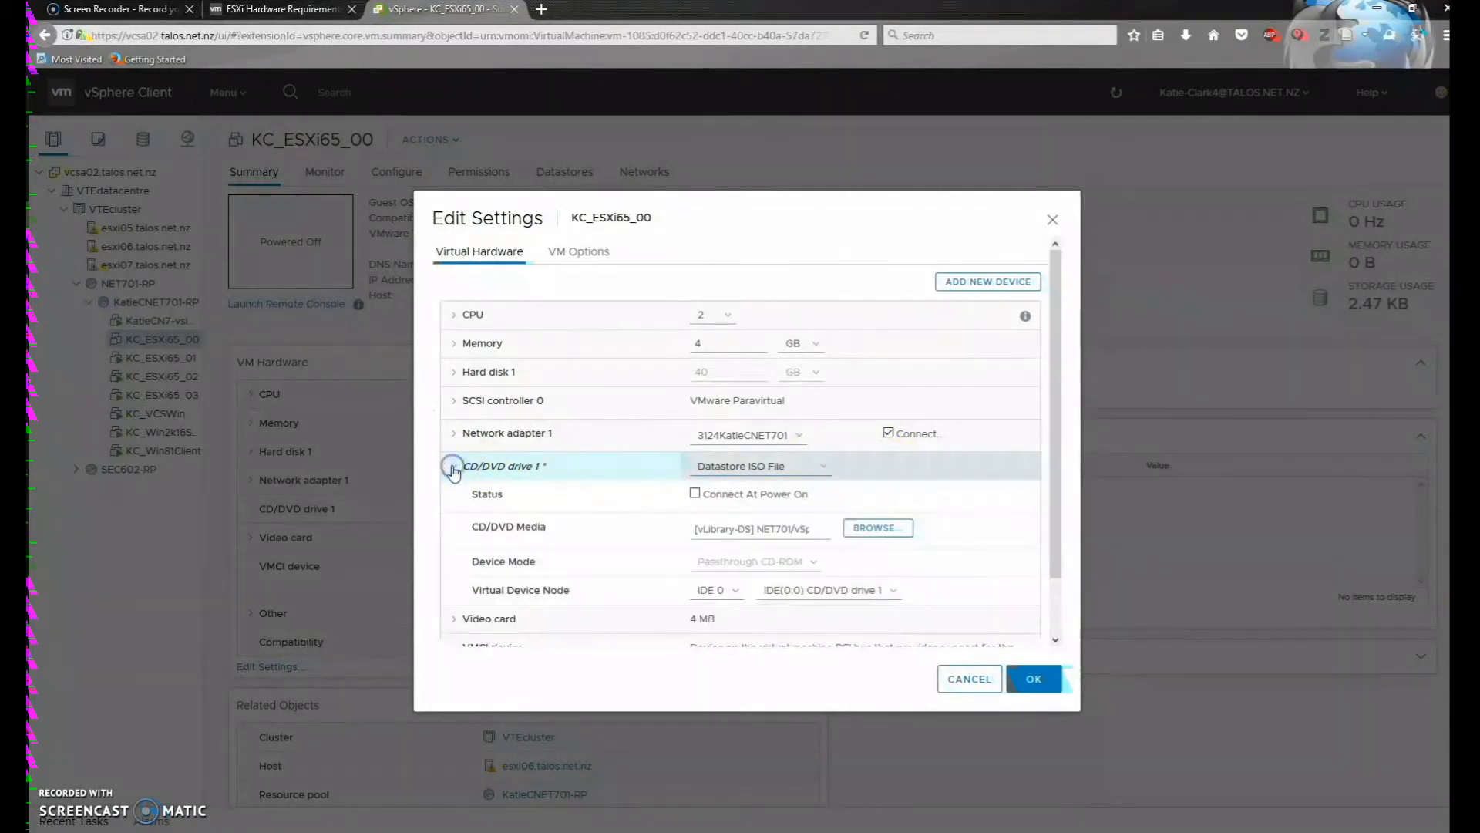
{"action": "left_click", "coordinate": [695, 493]}
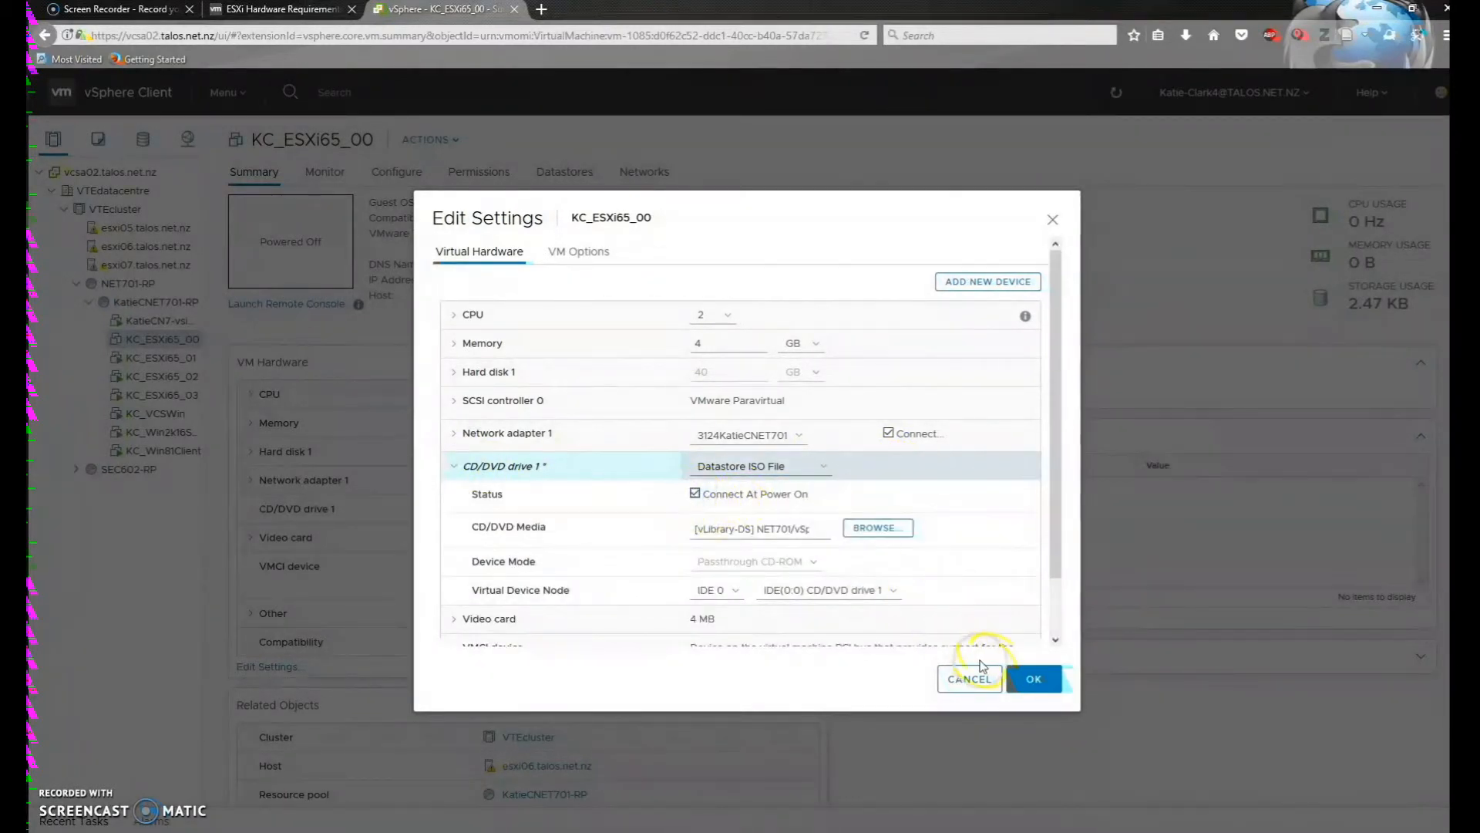
{"action": "left_click", "coordinate": [1034, 678]}
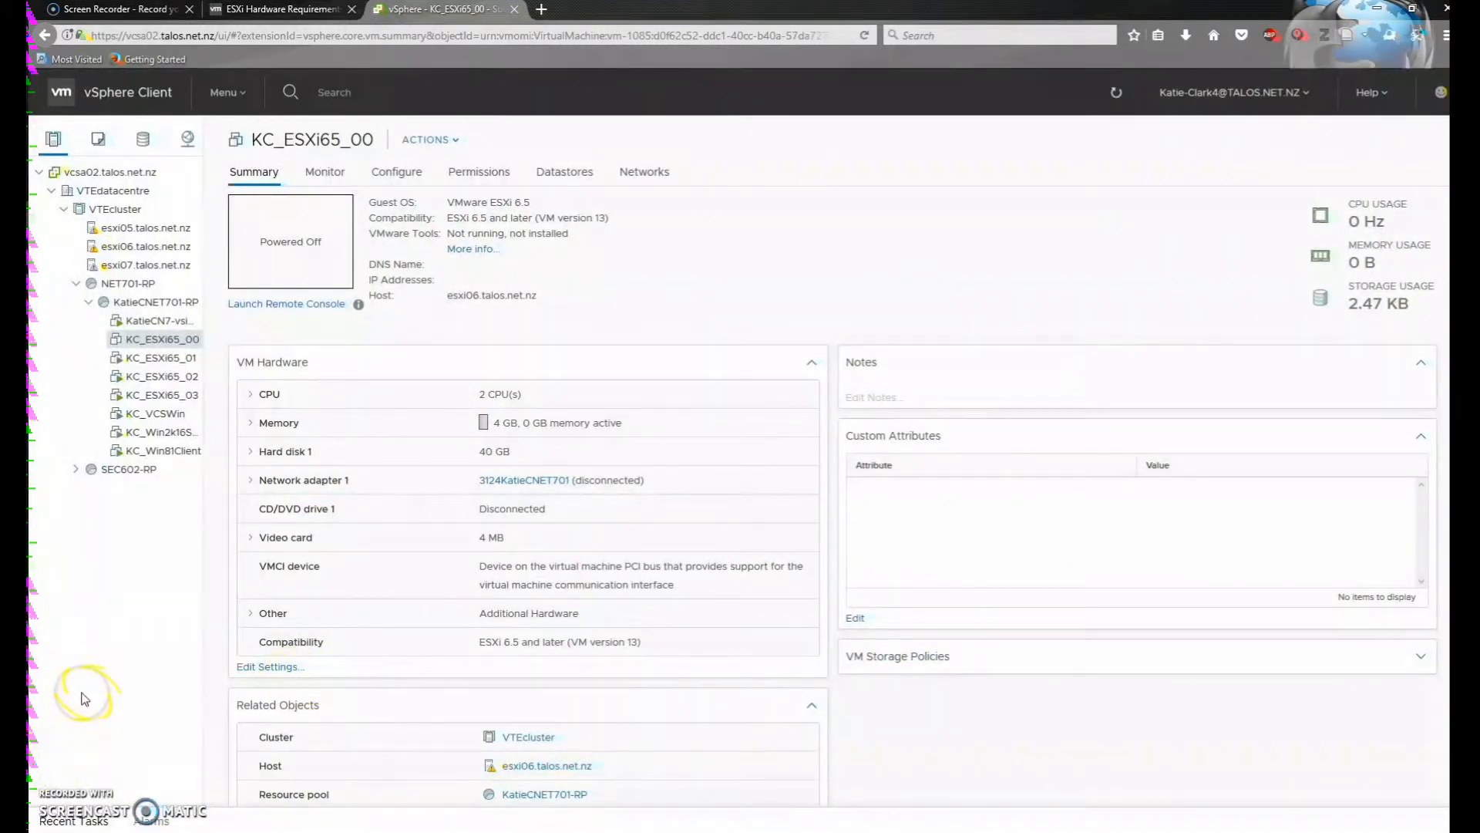
Power on the KC_ESXi65_00 virtual machine
{"action": "left_click", "coordinate": [155, 341]}
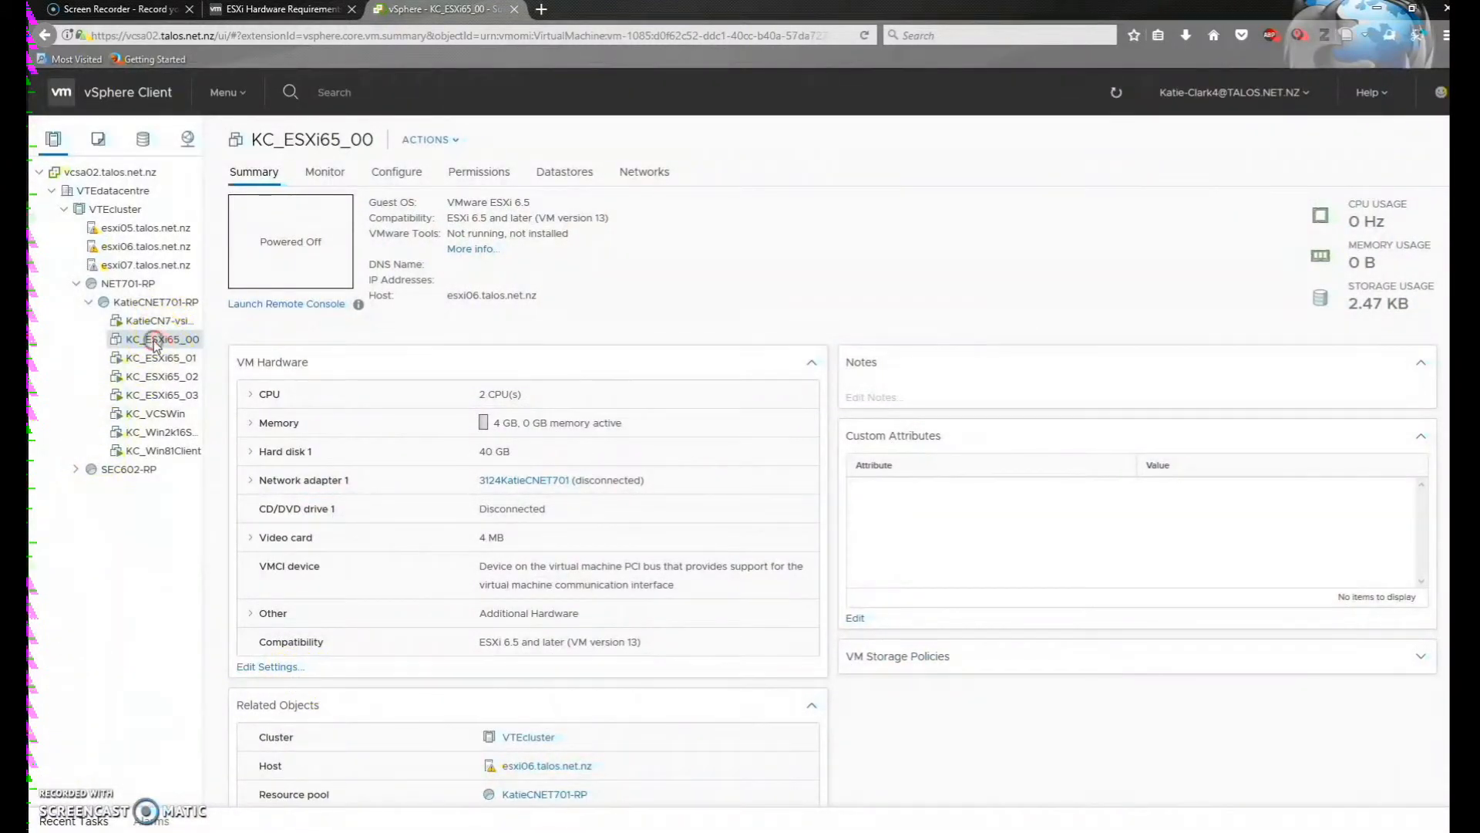
{"action": "mouse_move", "coordinate": [257, 367]}
{"action": "left_click", "coordinate": [359, 364]}
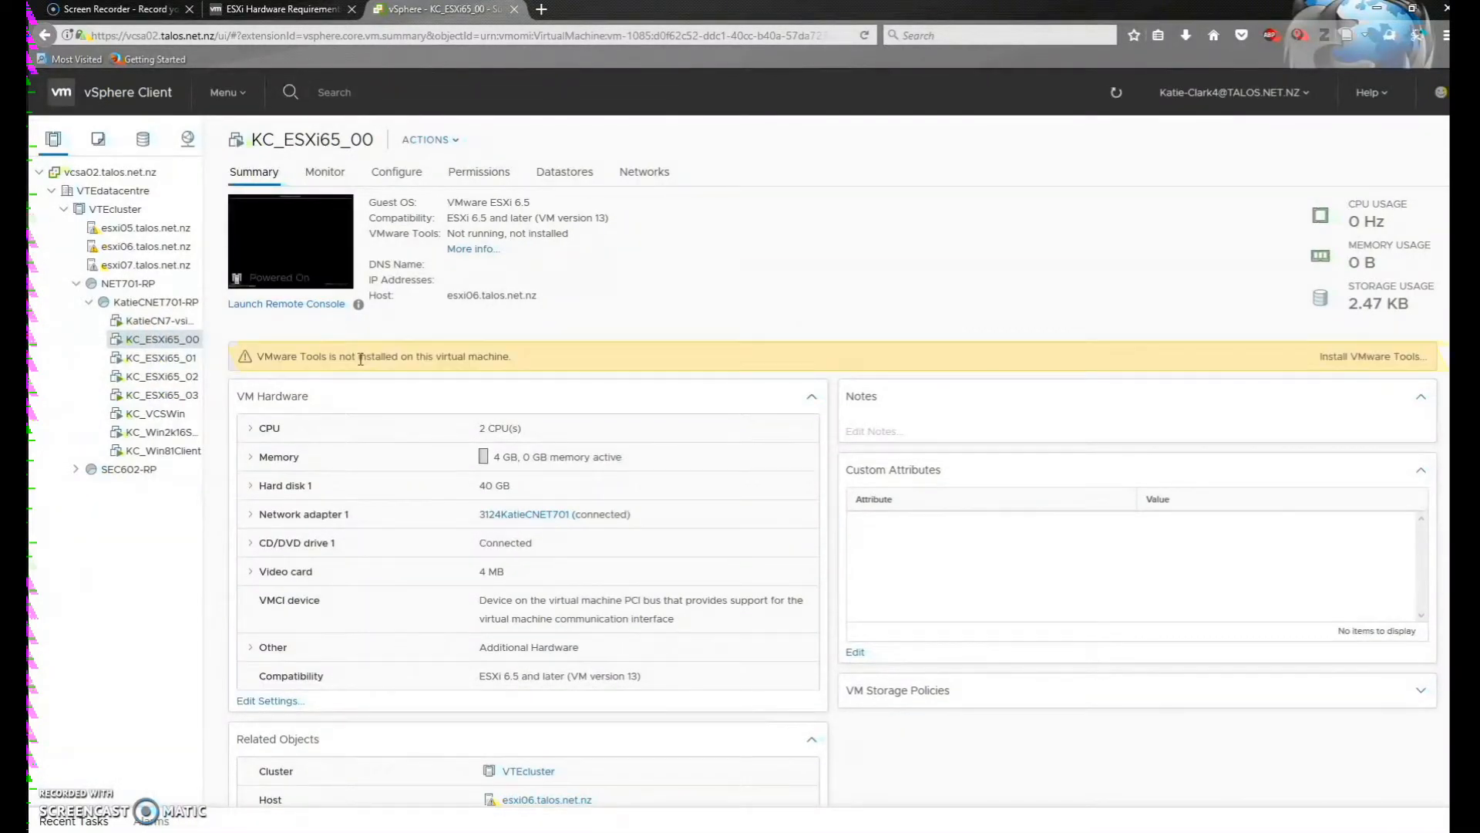
Launch the VM's remote console, opening it with VMware Workstation
{"action": "left_click", "coordinate": [277, 306]}
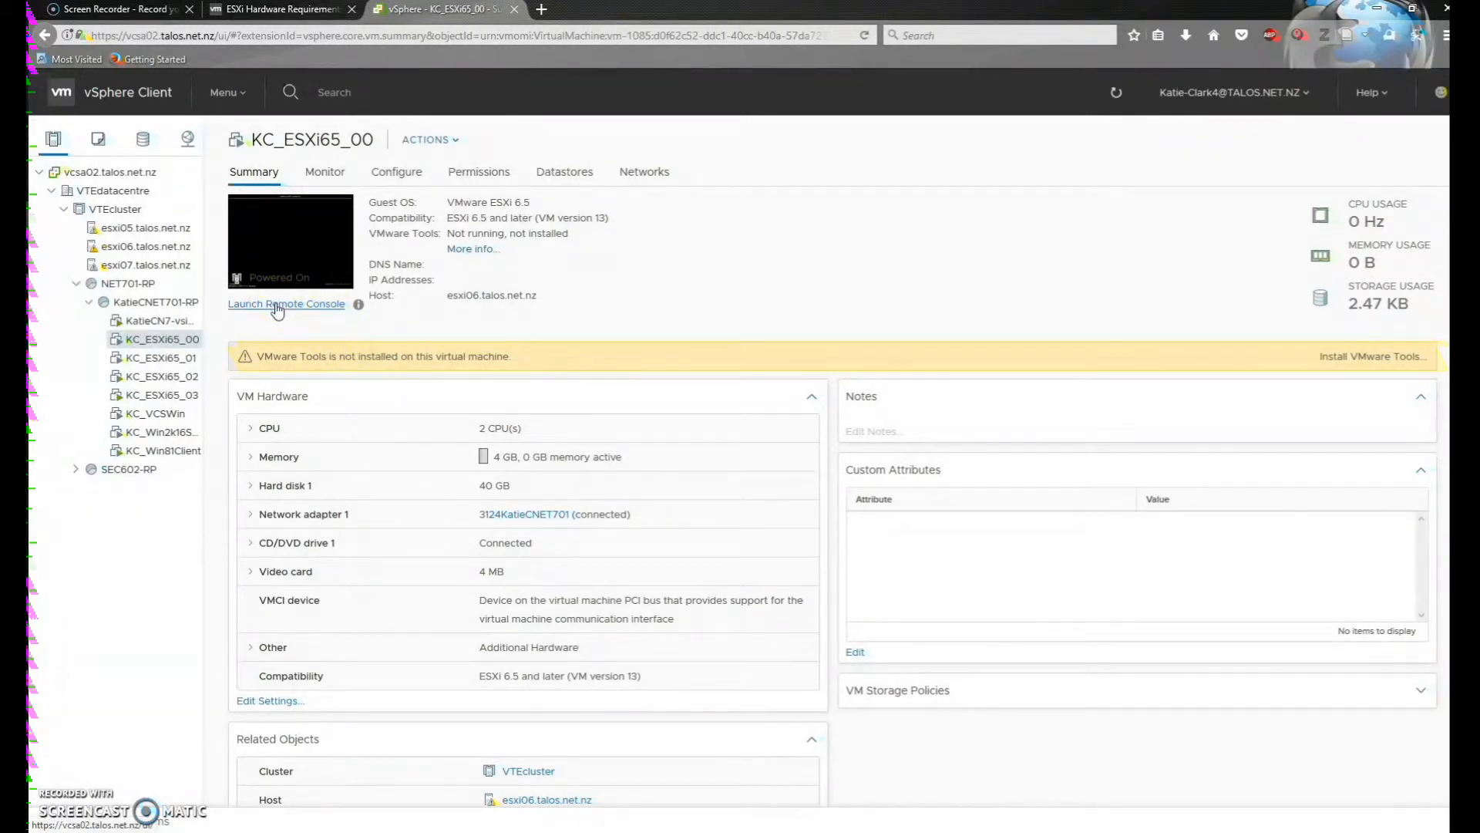
{"action": "left_click", "coordinate": [277, 306]}
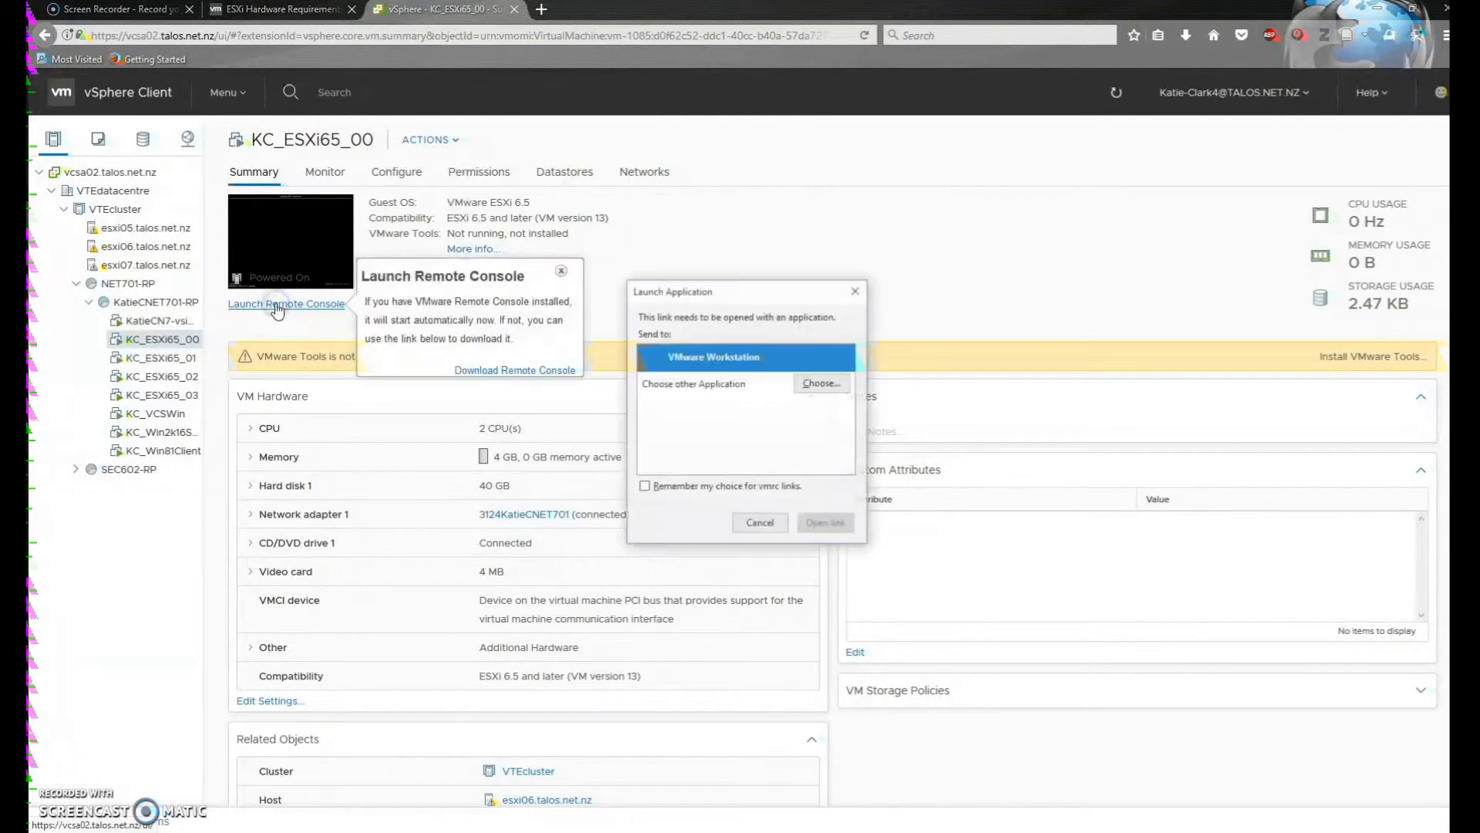
{"action": "left_click", "coordinate": [756, 367]}
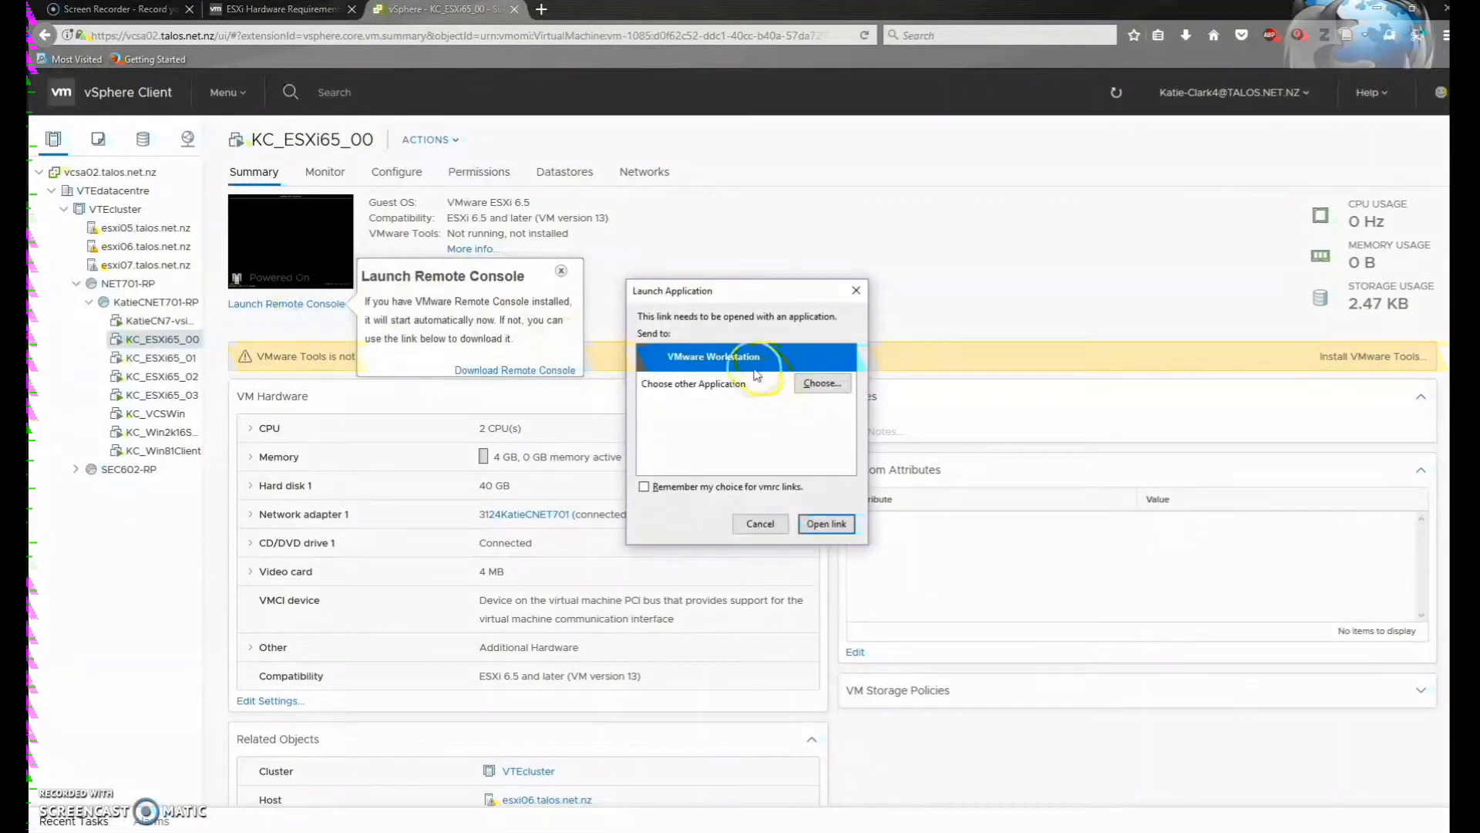
{"action": "left_click", "coordinate": [820, 526]}
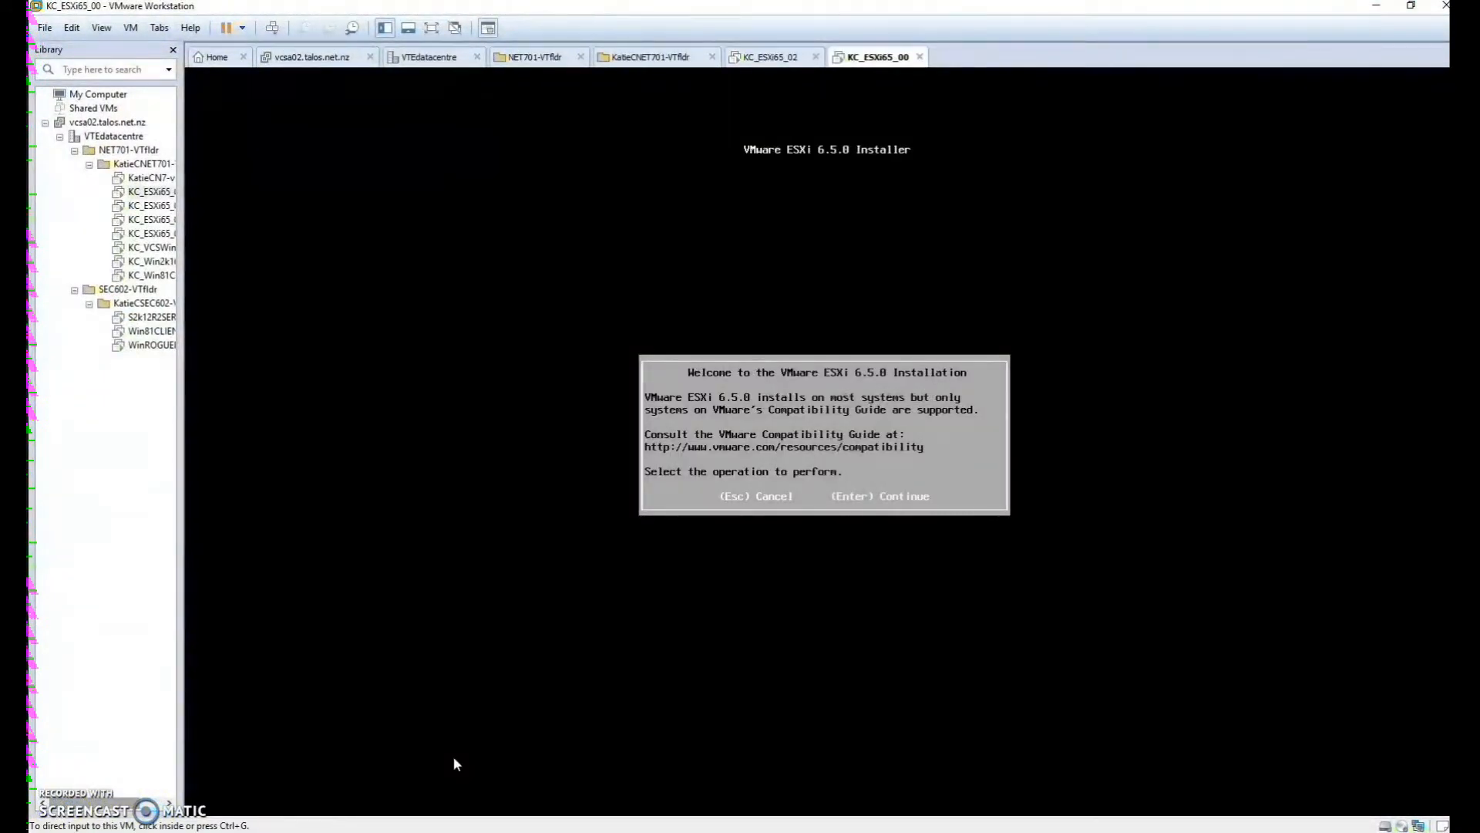
Confirm in the VM settings that the ESXi VM has 2 processors
{"action": "left_click", "coordinate": [130, 27]}
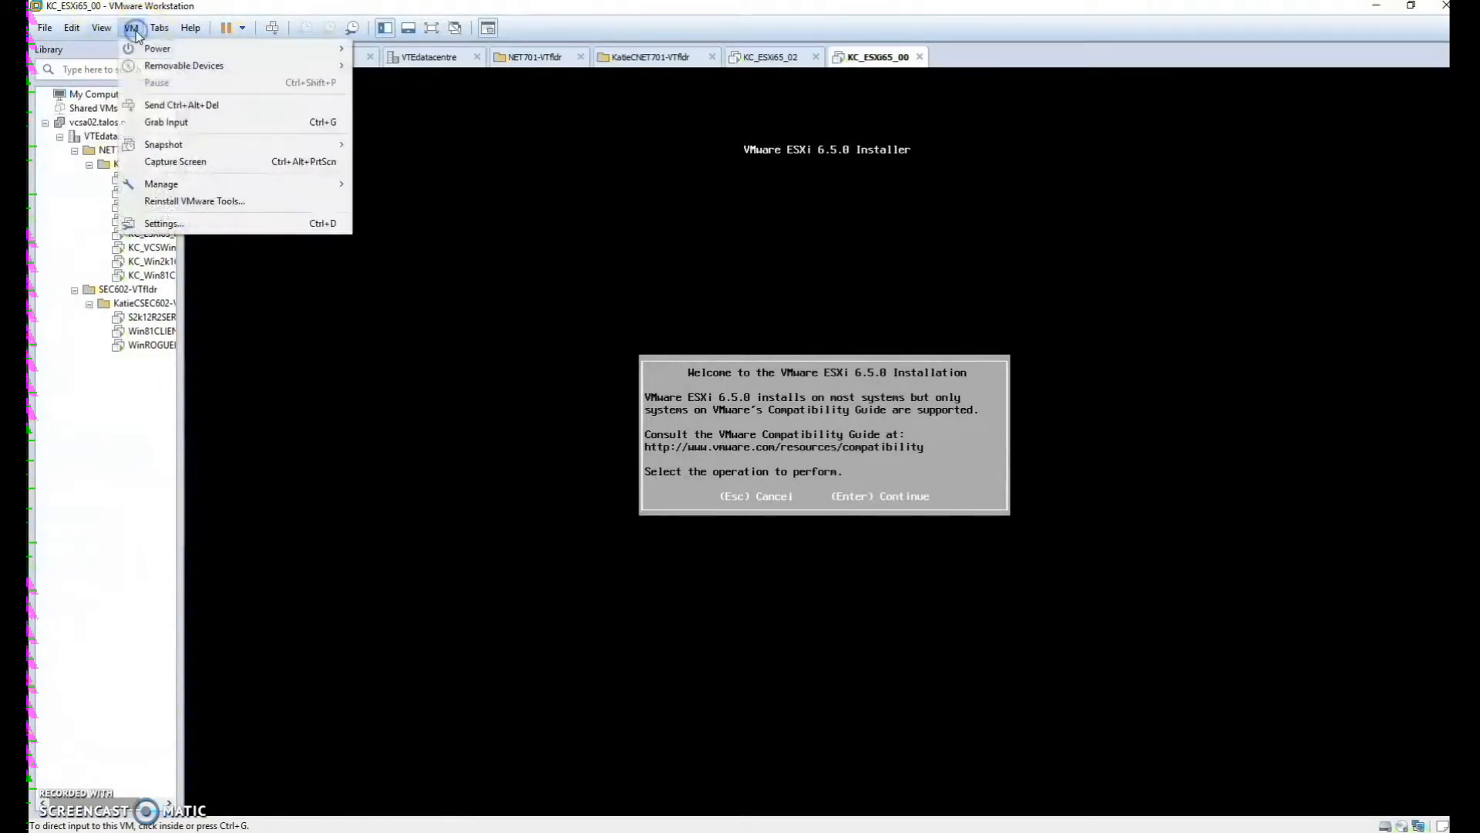
{"action": "left_click", "coordinate": [161, 223]}
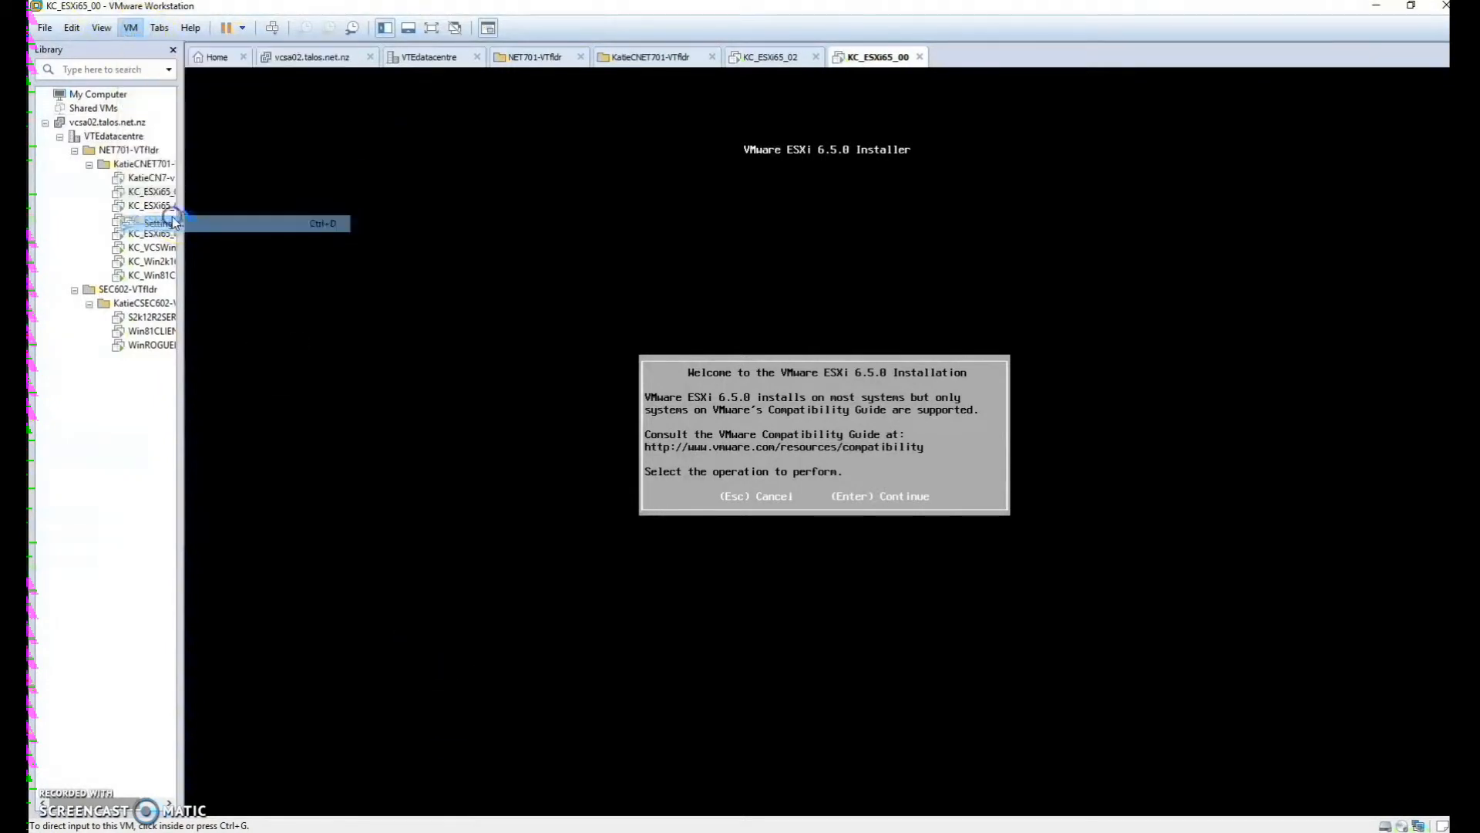
{"action": "left_click", "coordinate": [543, 275]}
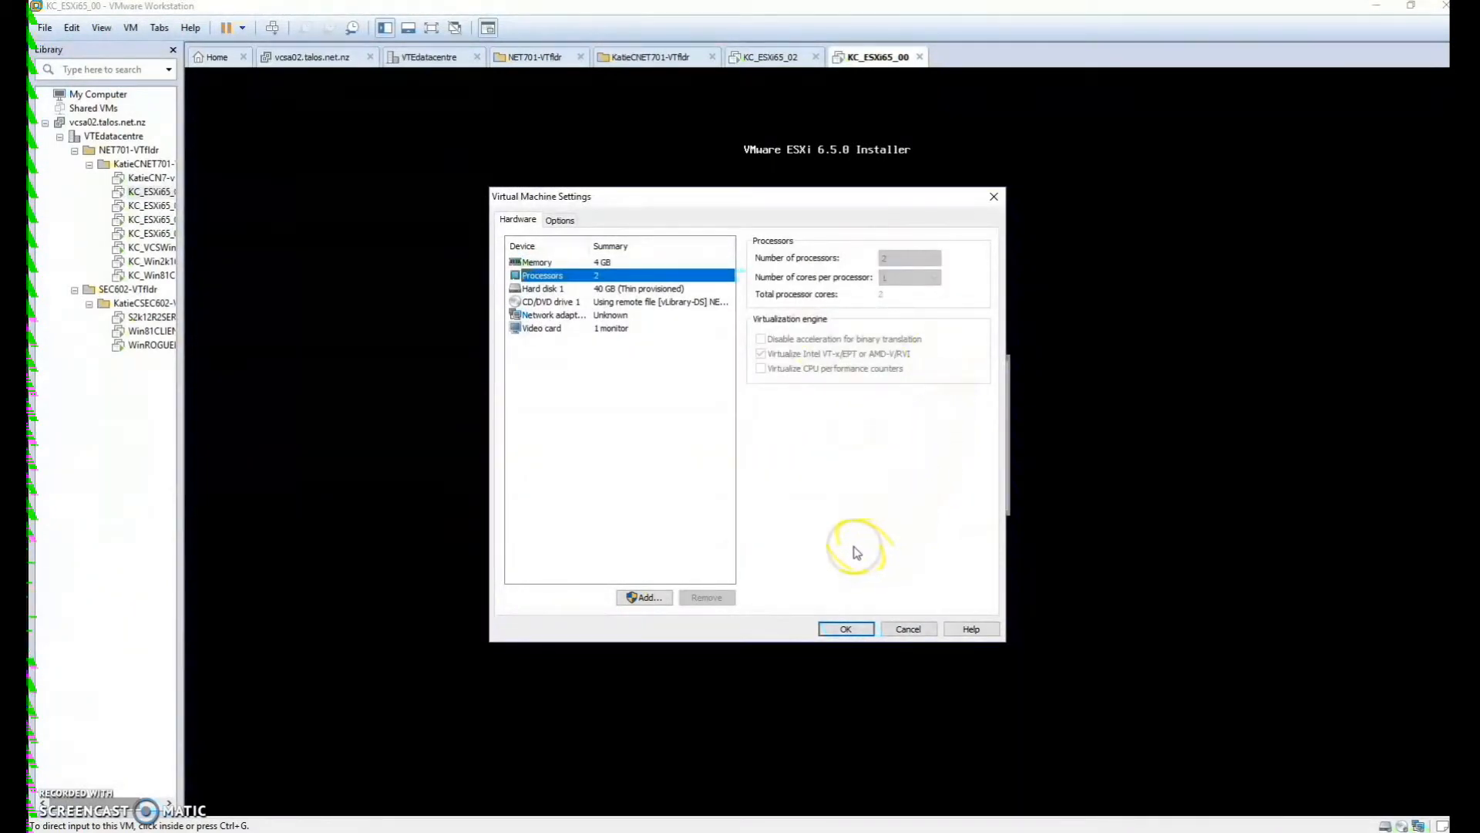
{"action": "left_click", "coordinate": [858, 631]}
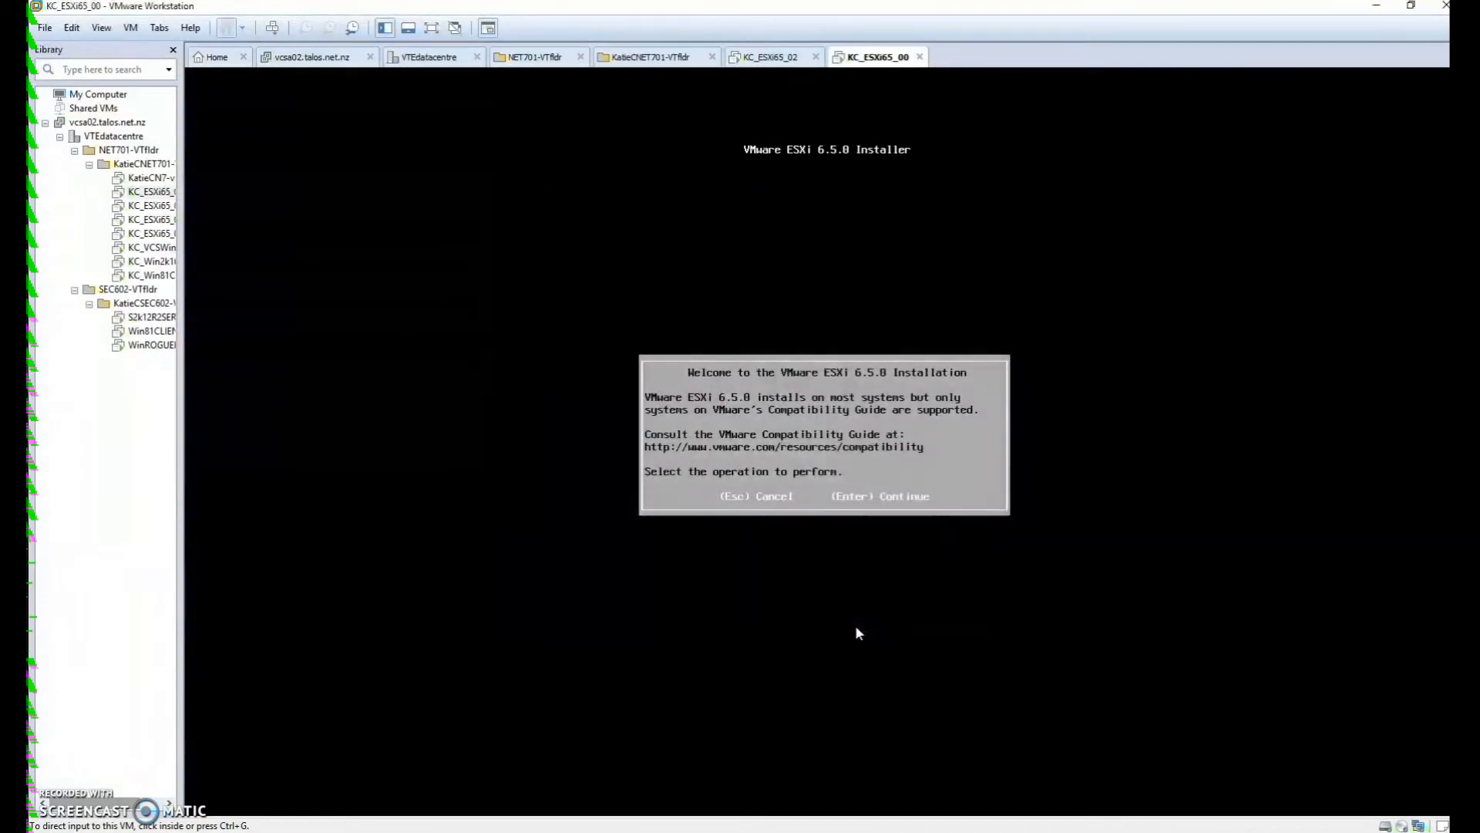
Continue past the ESXi installer screen to reach the System Customization console
{"action": "left_click", "coordinate": [851, 515]}
{"action": "left_click", "coordinate": [879, 357]}
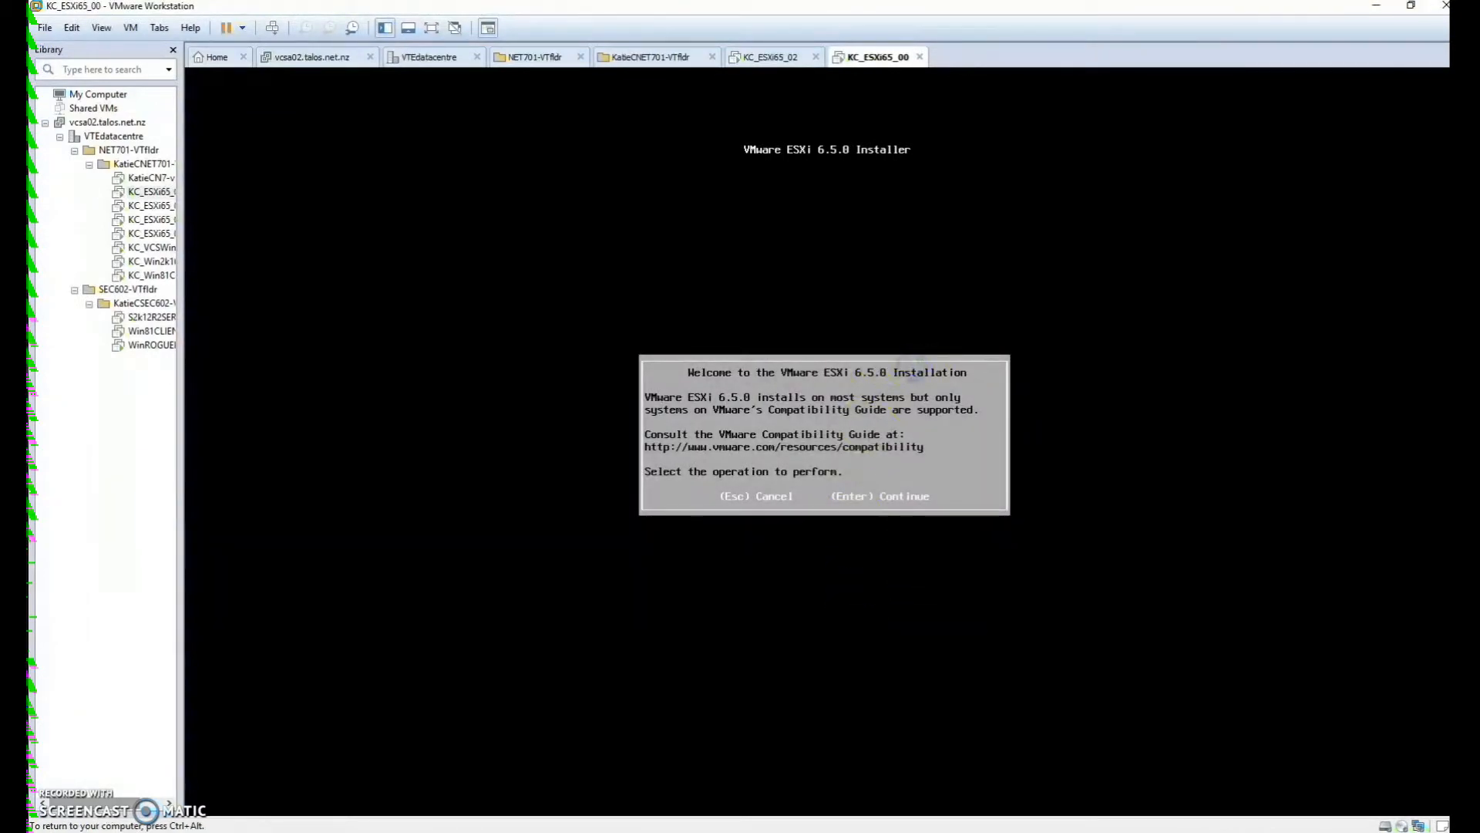
{"action": "key", "text": "Return"}
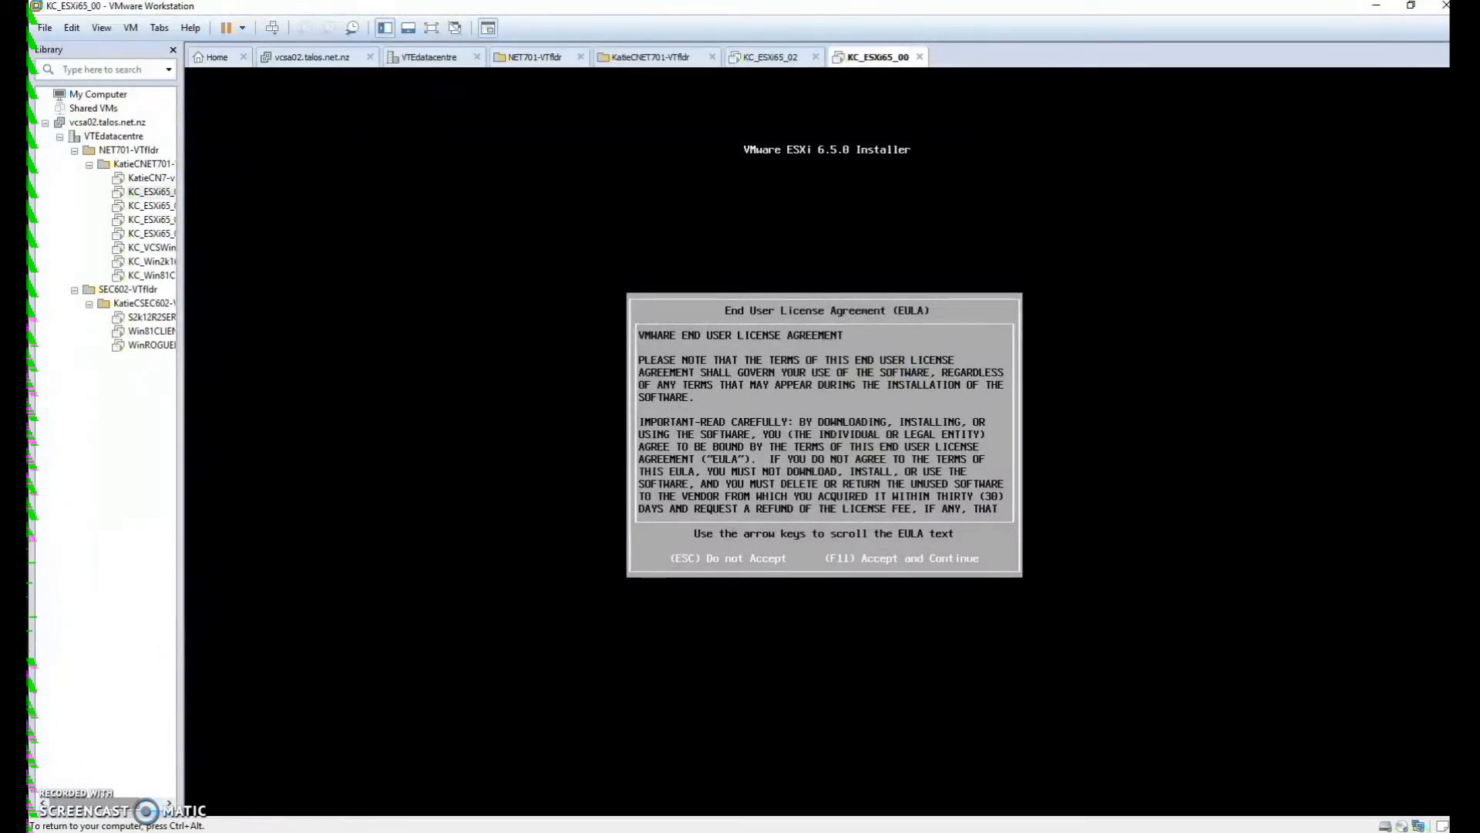
{"action": "key", "text": "ctrl+alt"}
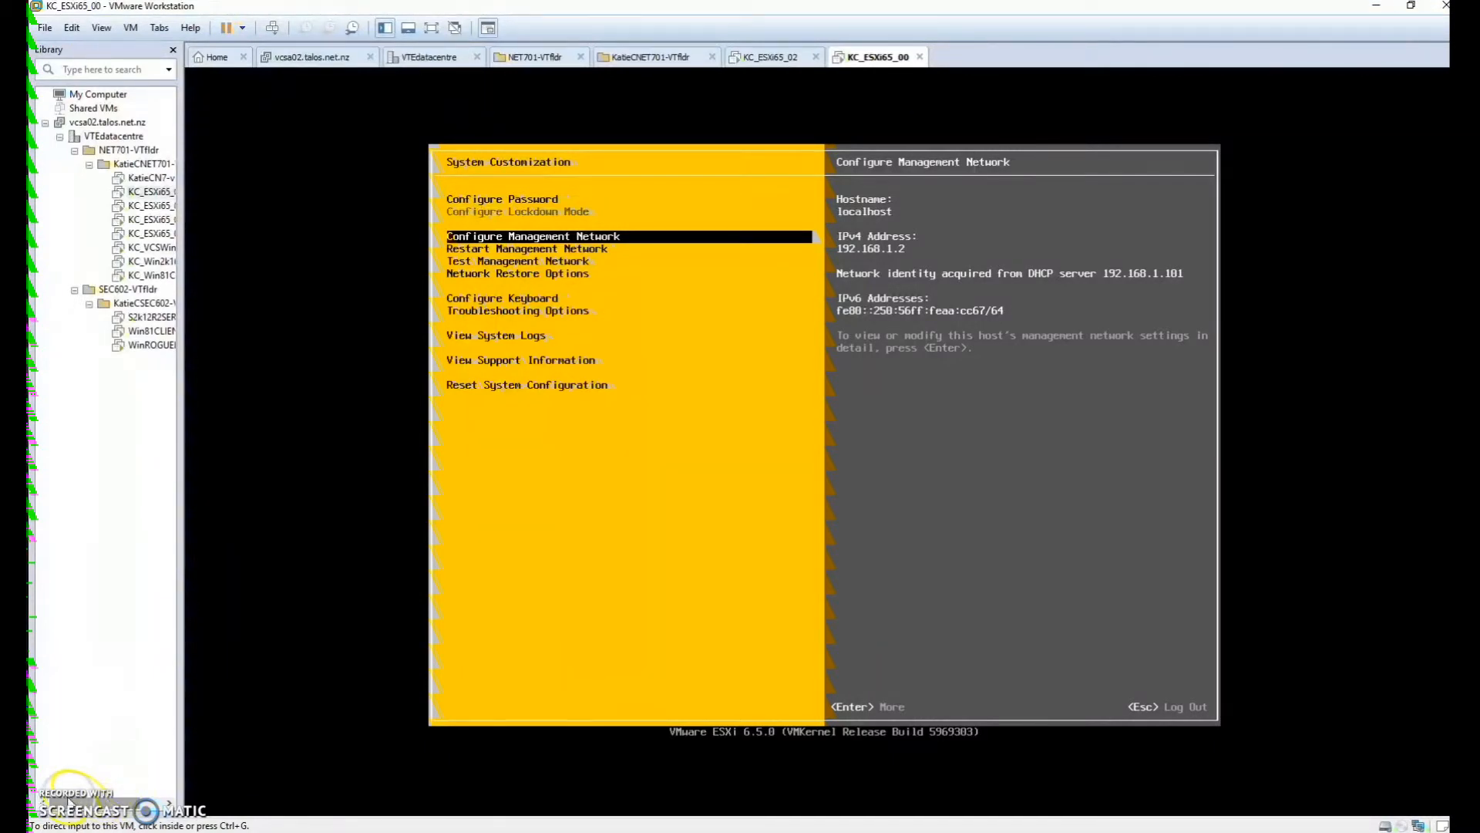
Browse the ESXi management network's IPv4, DNS and custom DNS suffix settings, then test the network
{"action": "key", "text": "Return"}
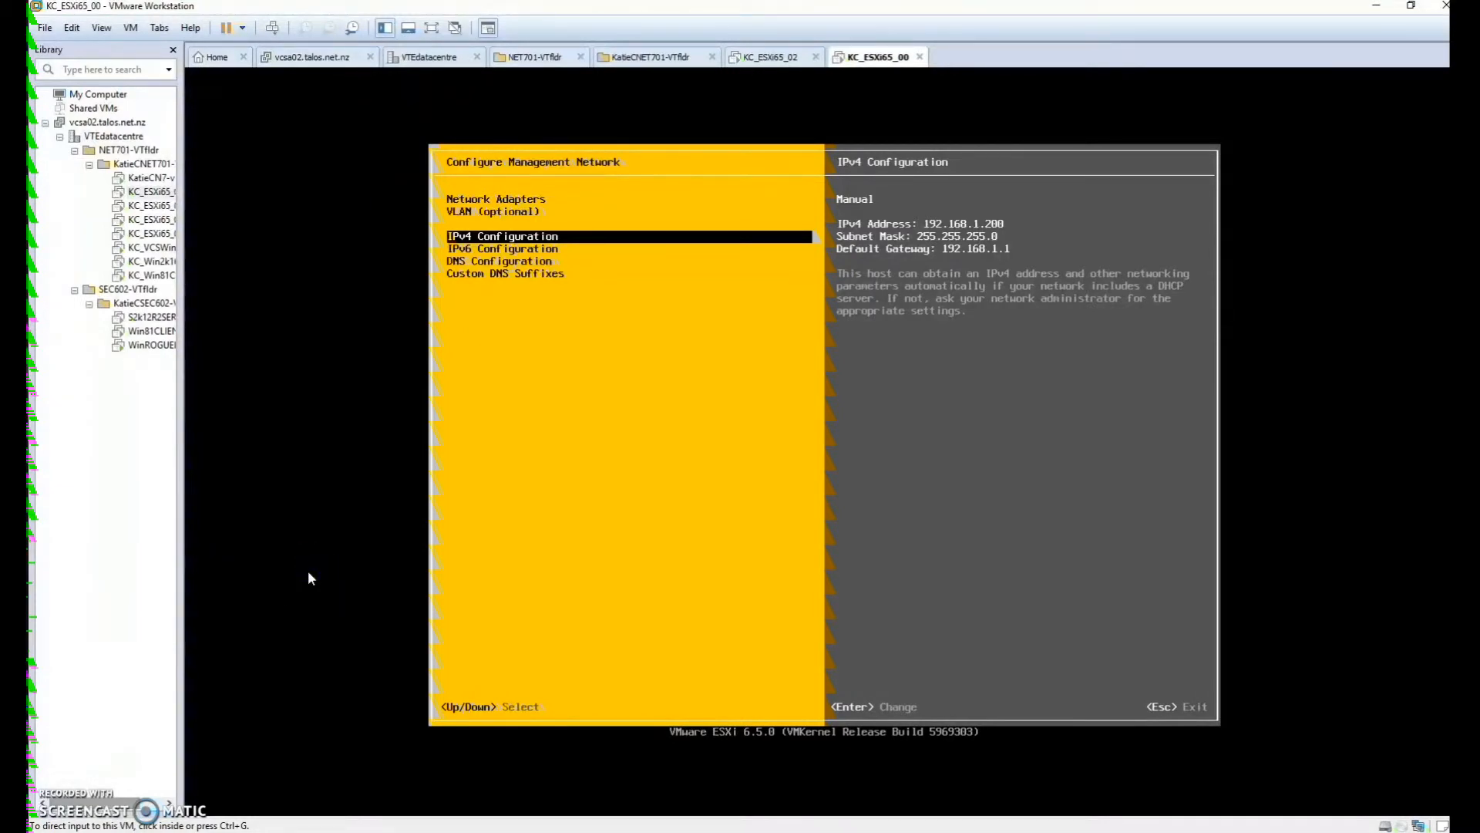
{"action": "left_click", "coordinate": [484, 572]}
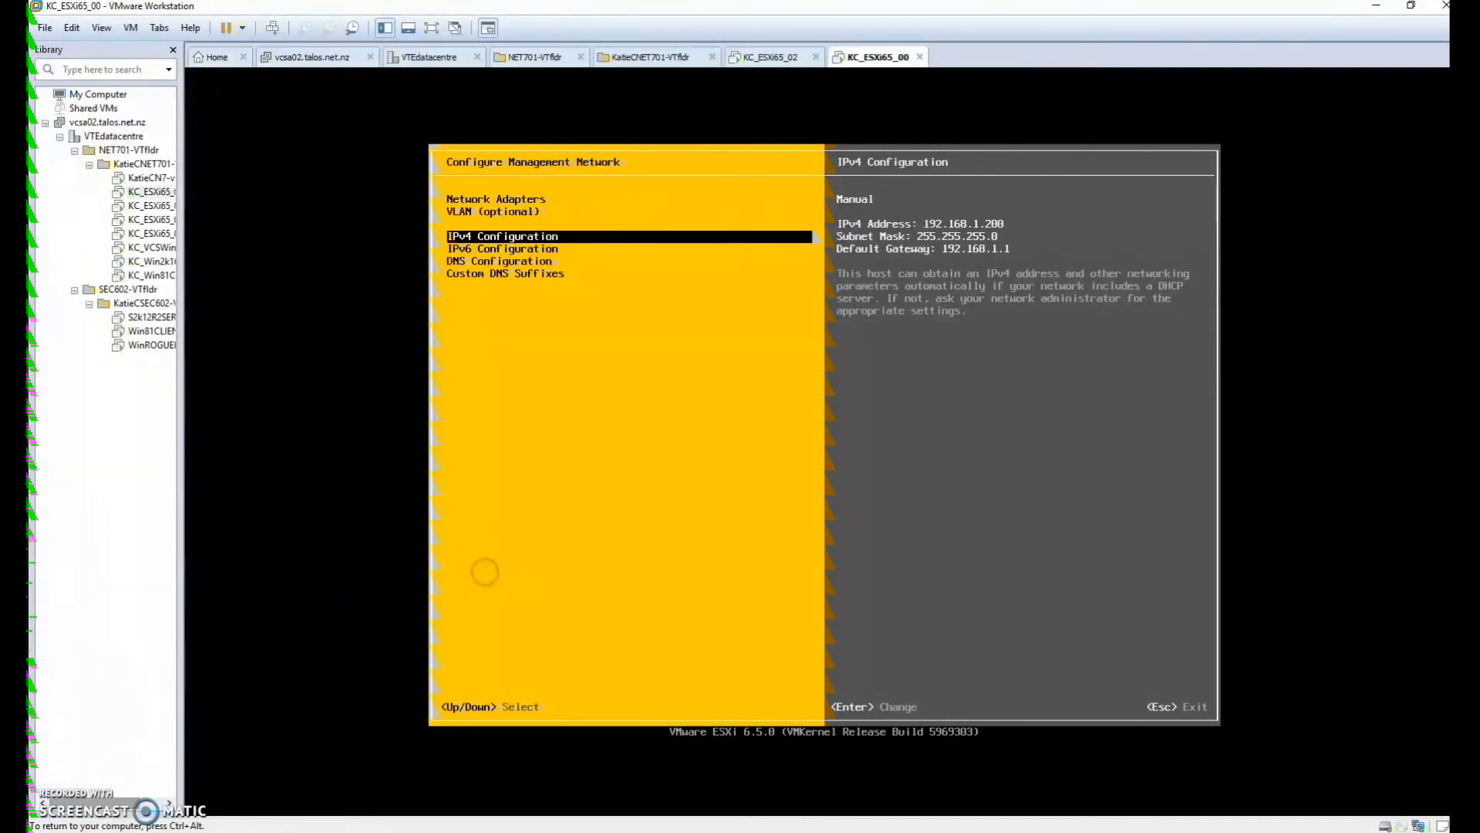
{"action": "key", "text": "Down"}
{"action": "key", "text": "Down"}
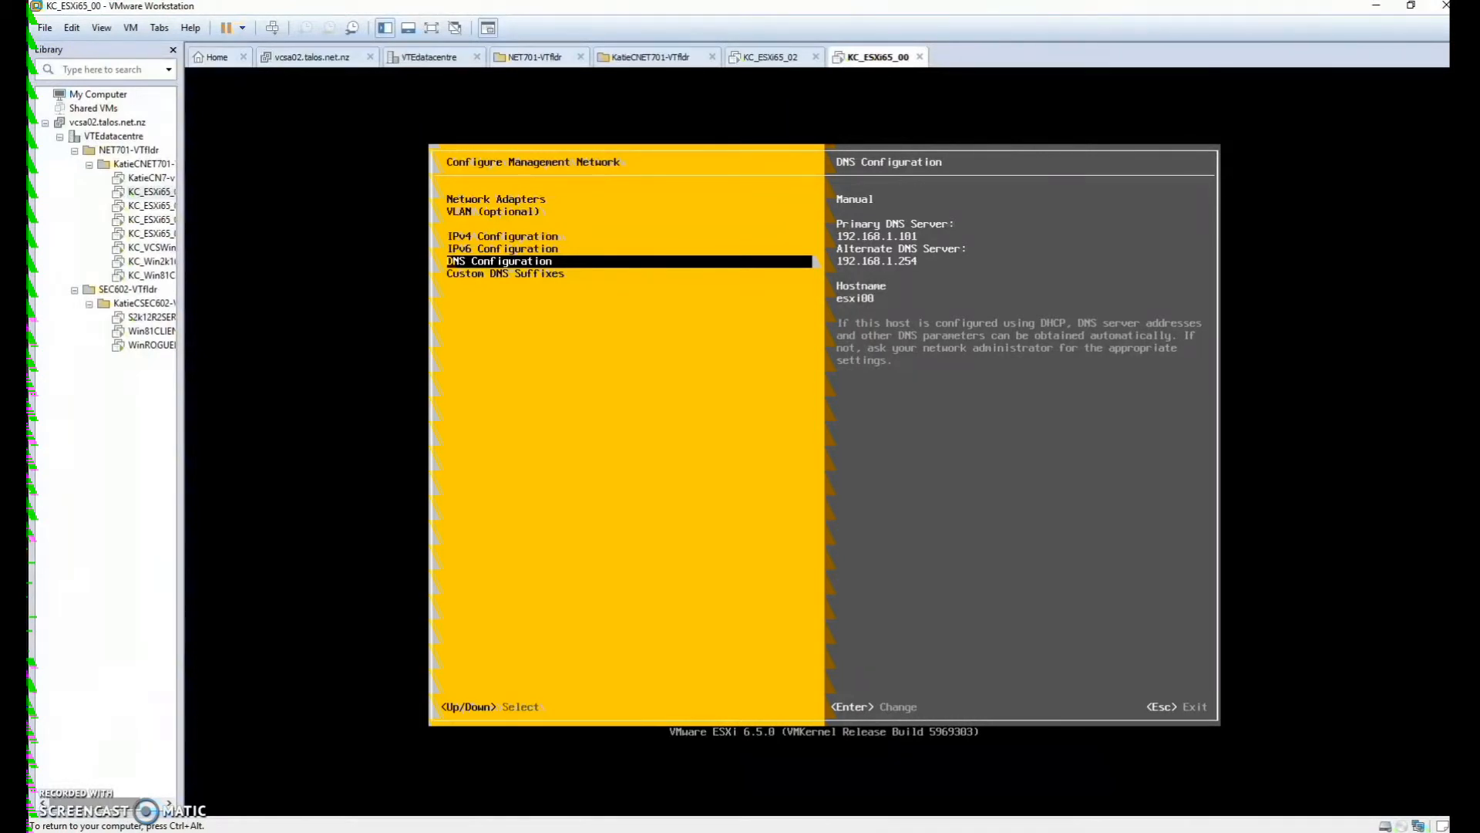
{"action": "key", "text": "Down"}
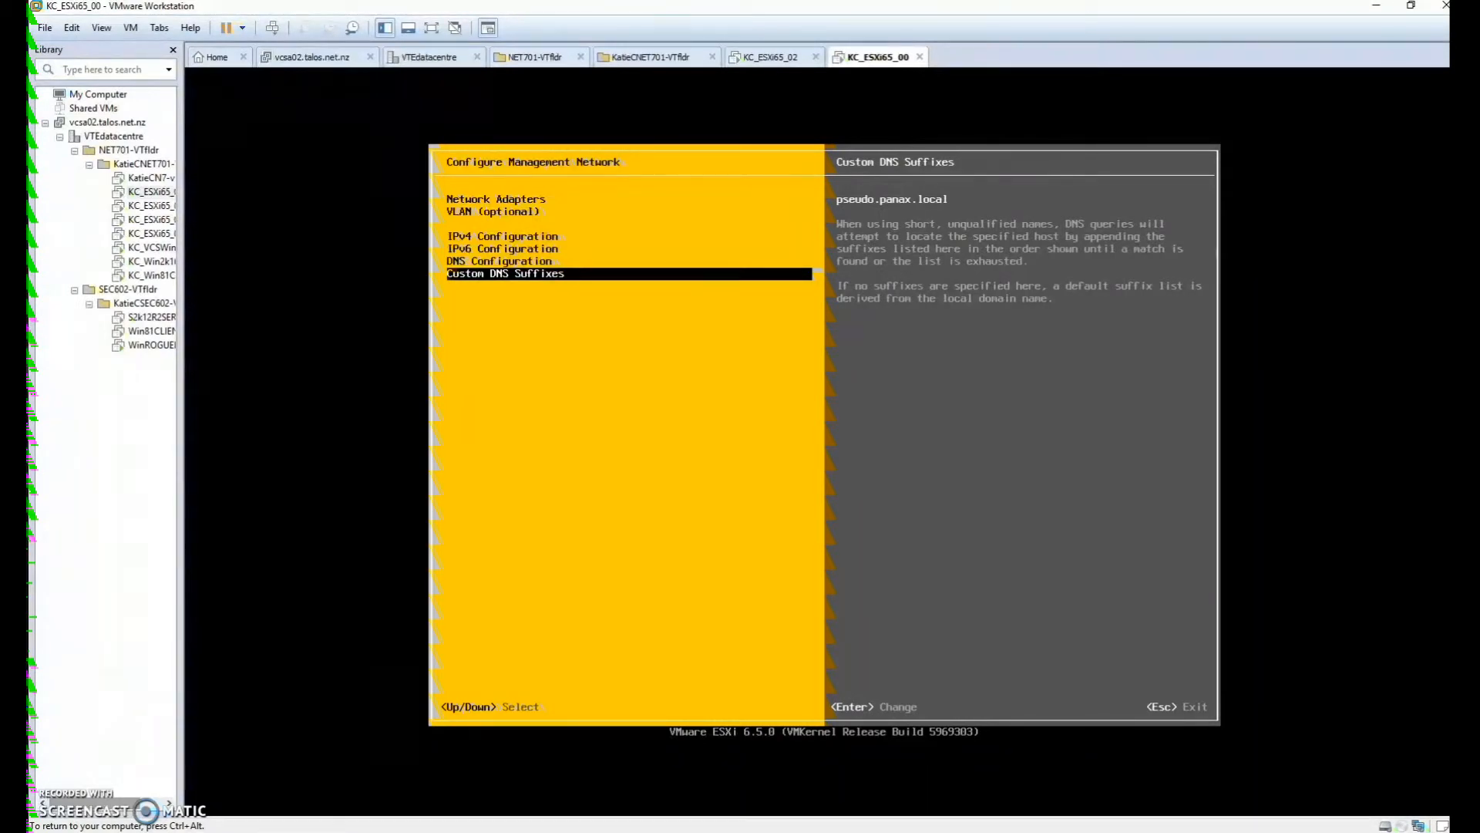
{"action": "key", "text": "ctrl+alt"}
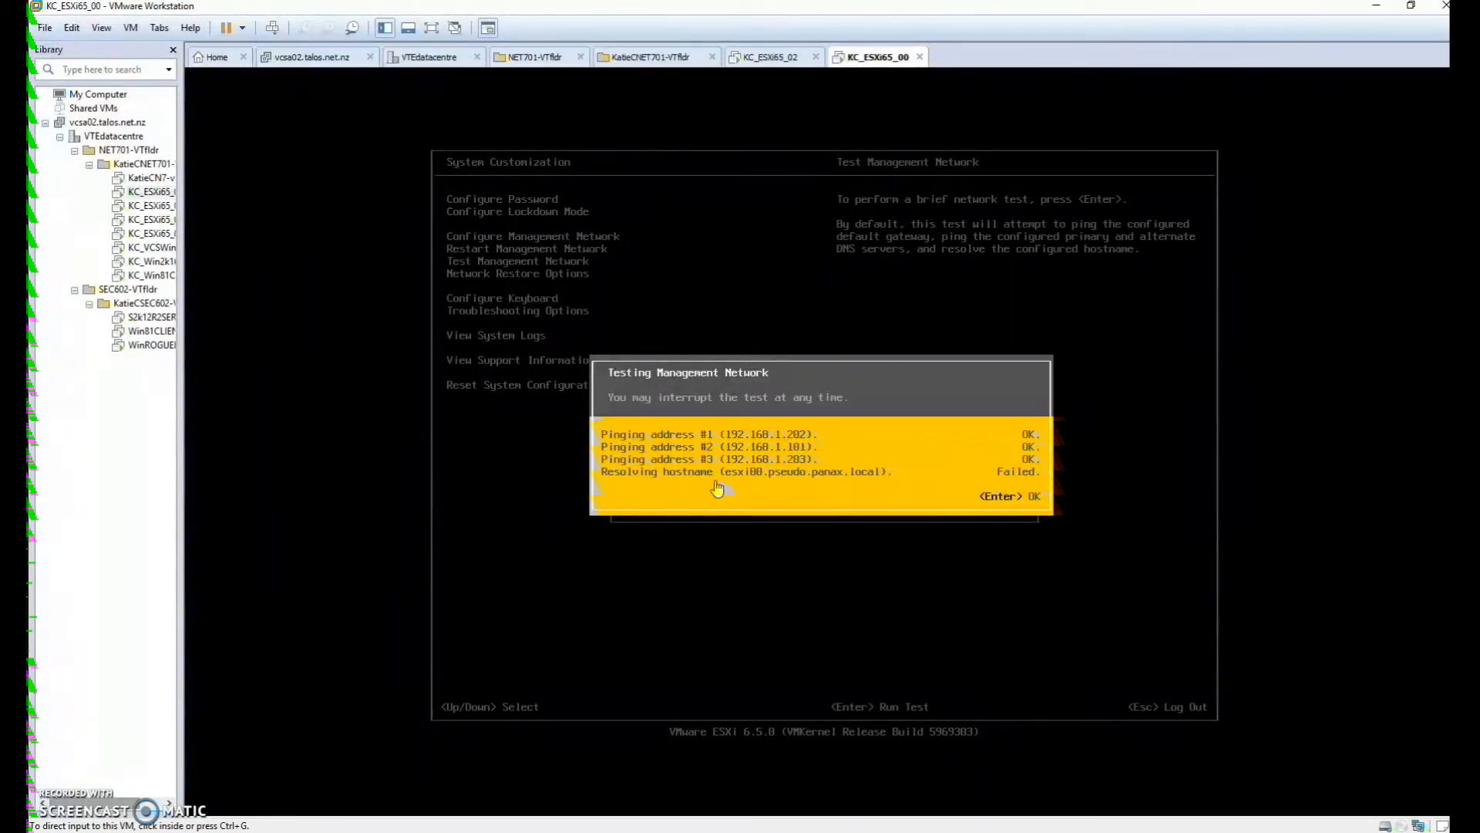
In the server VM's DNS Manager, enter new host esxi00 with IP 192.168.1.200
{"action": "left_click", "coordinate": [763, 485]}
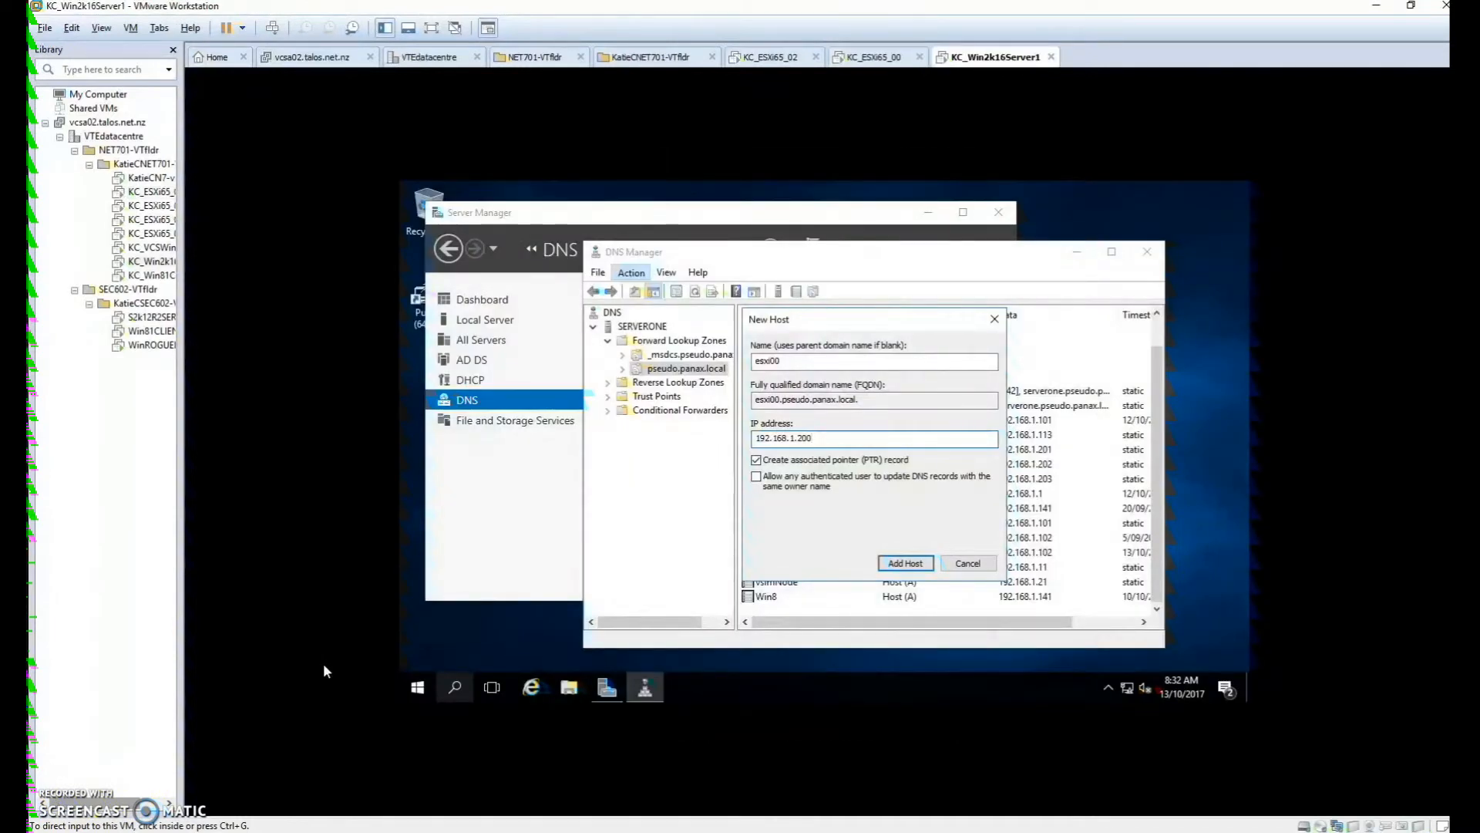
{"action": "left_click", "coordinate": [562, 519]}
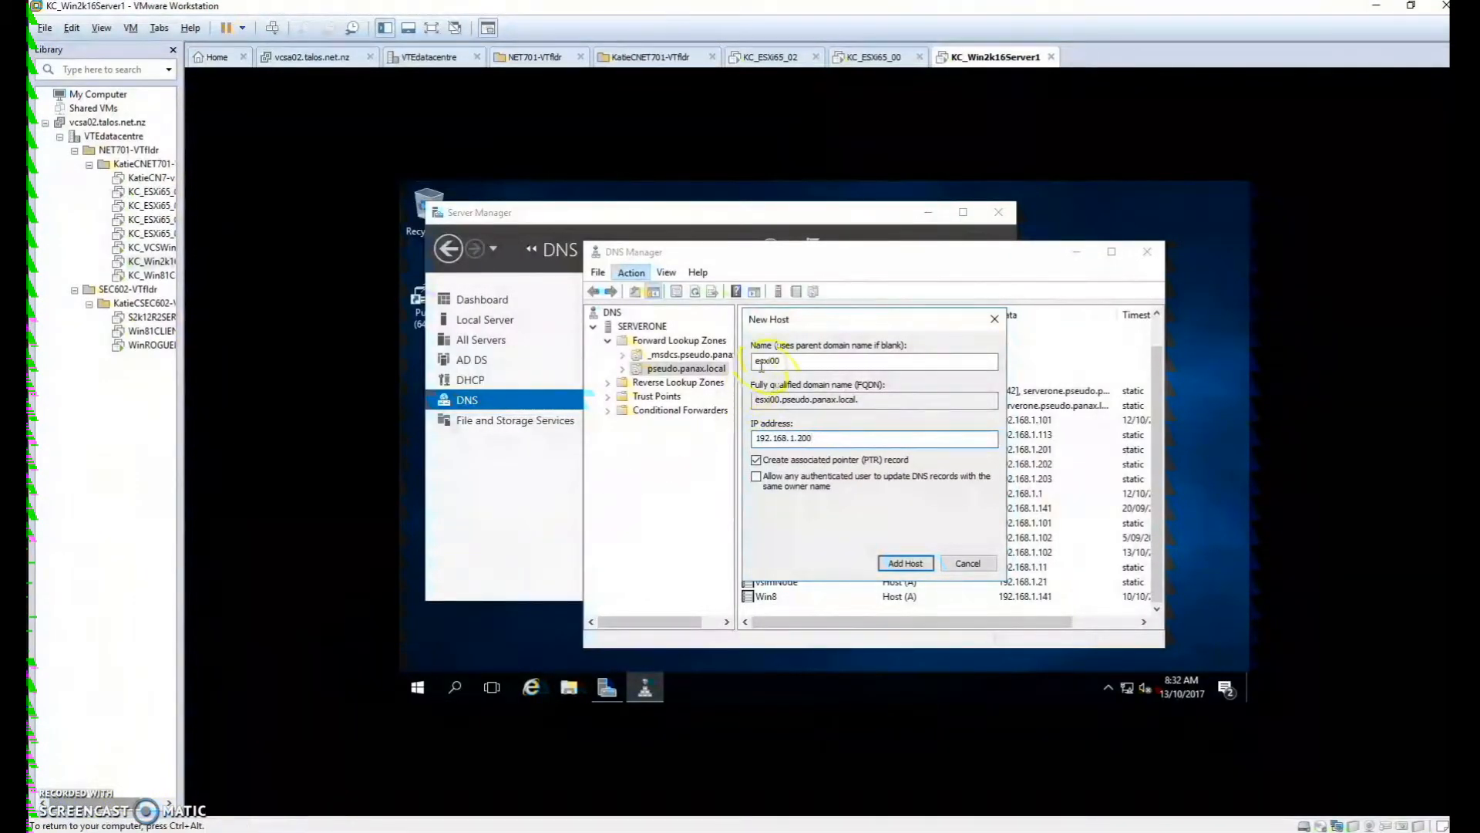
{"action": "left_click", "coordinate": [775, 505]}
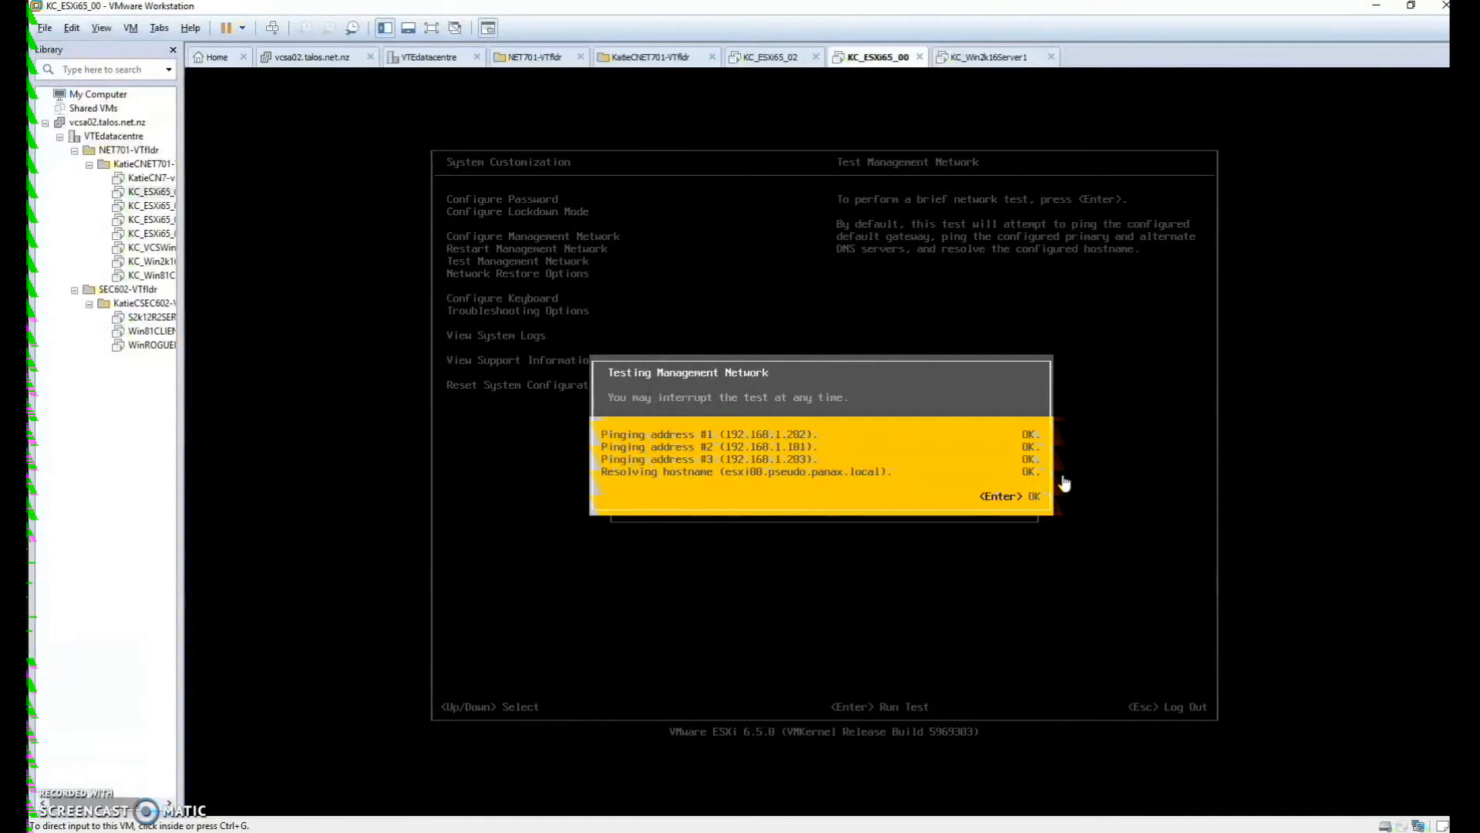
Switch to the KC_Win81Client VM showing vSphere Client
{"action": "left_click", "coordinate": [67, 798]}
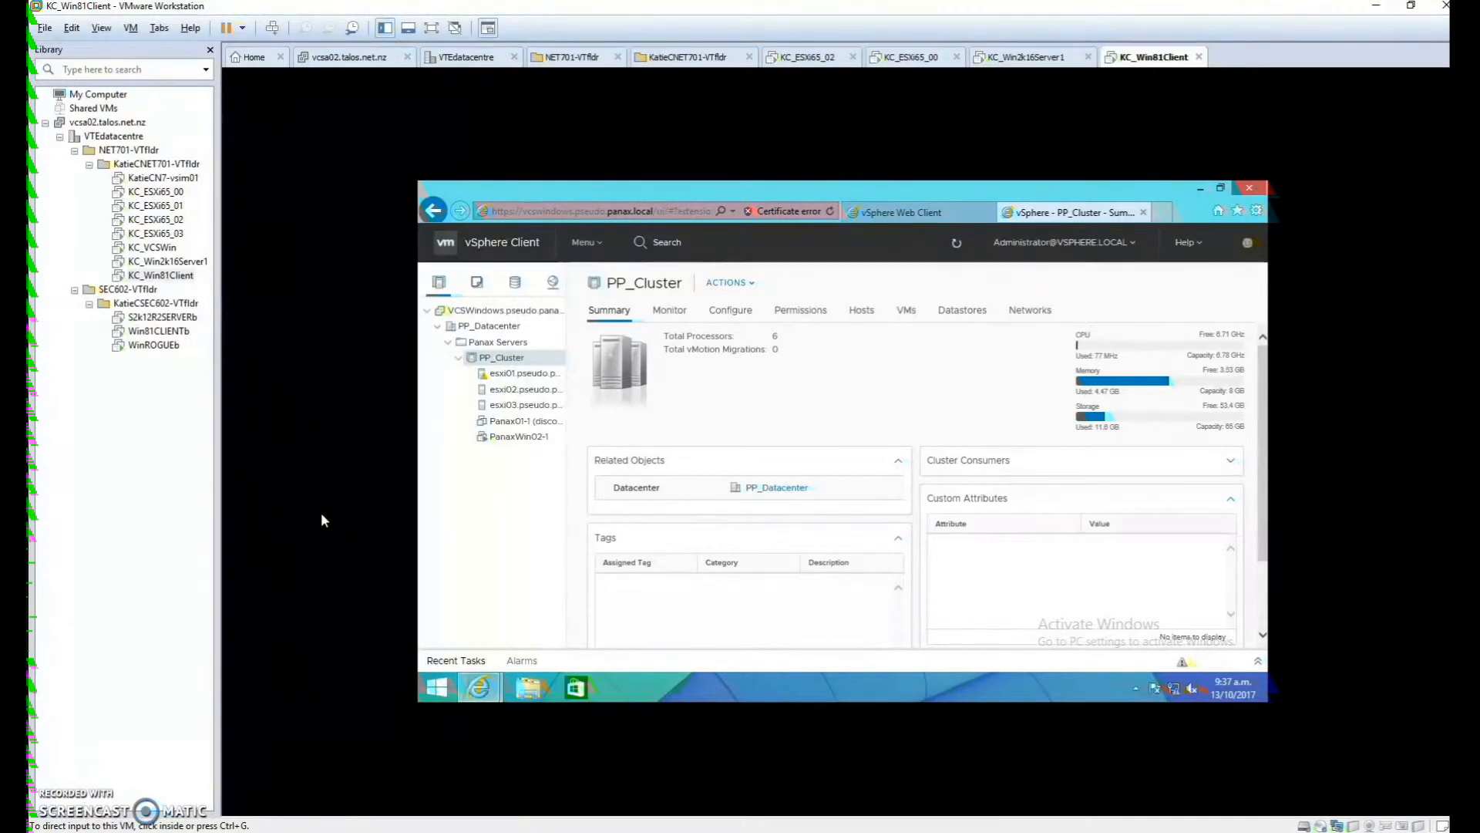
{"action": "left_click", "coordinate": [456, 384]}
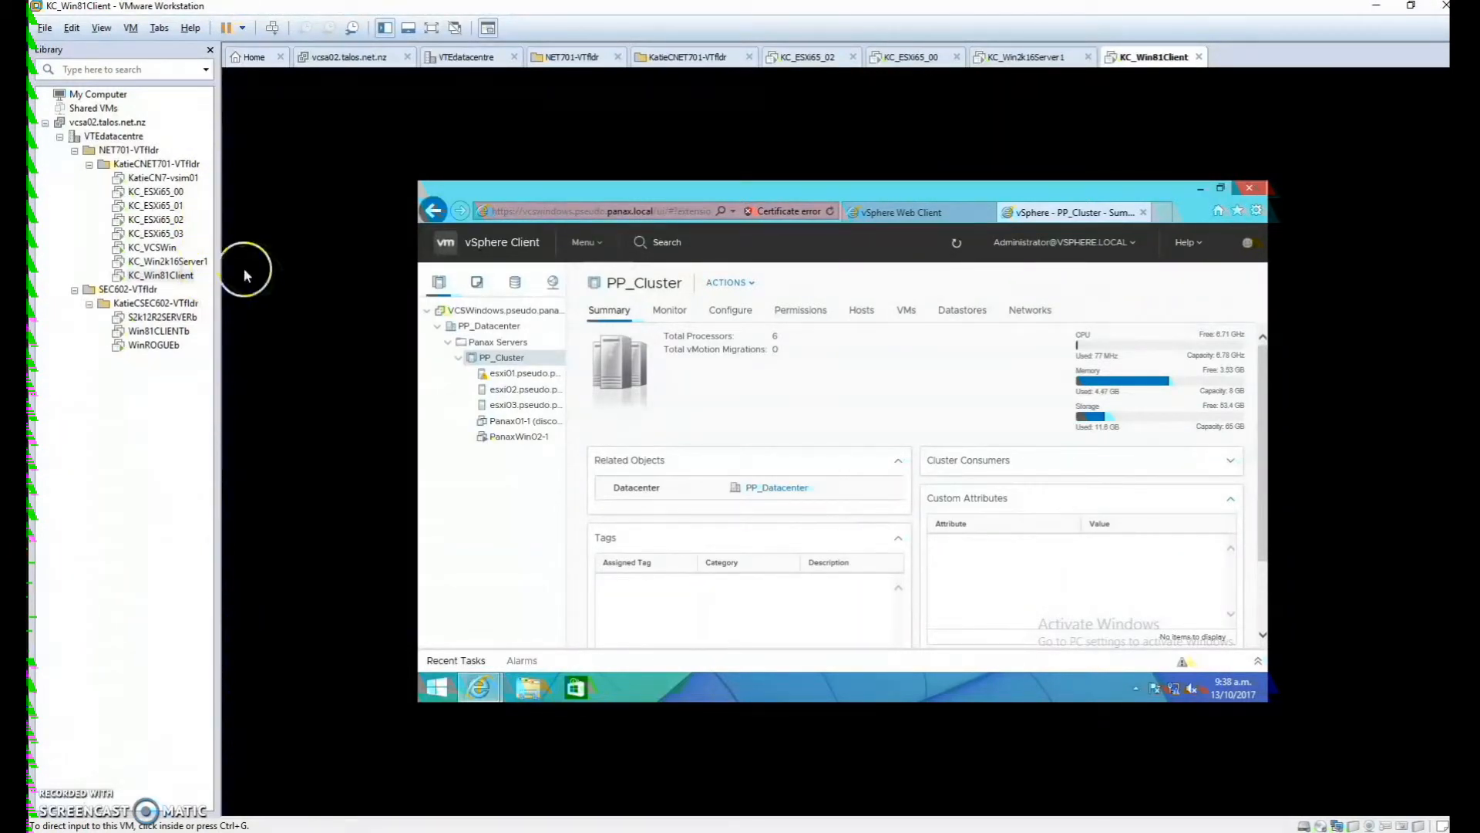
{"action": "left_click", "coordinate": [428, 544]}
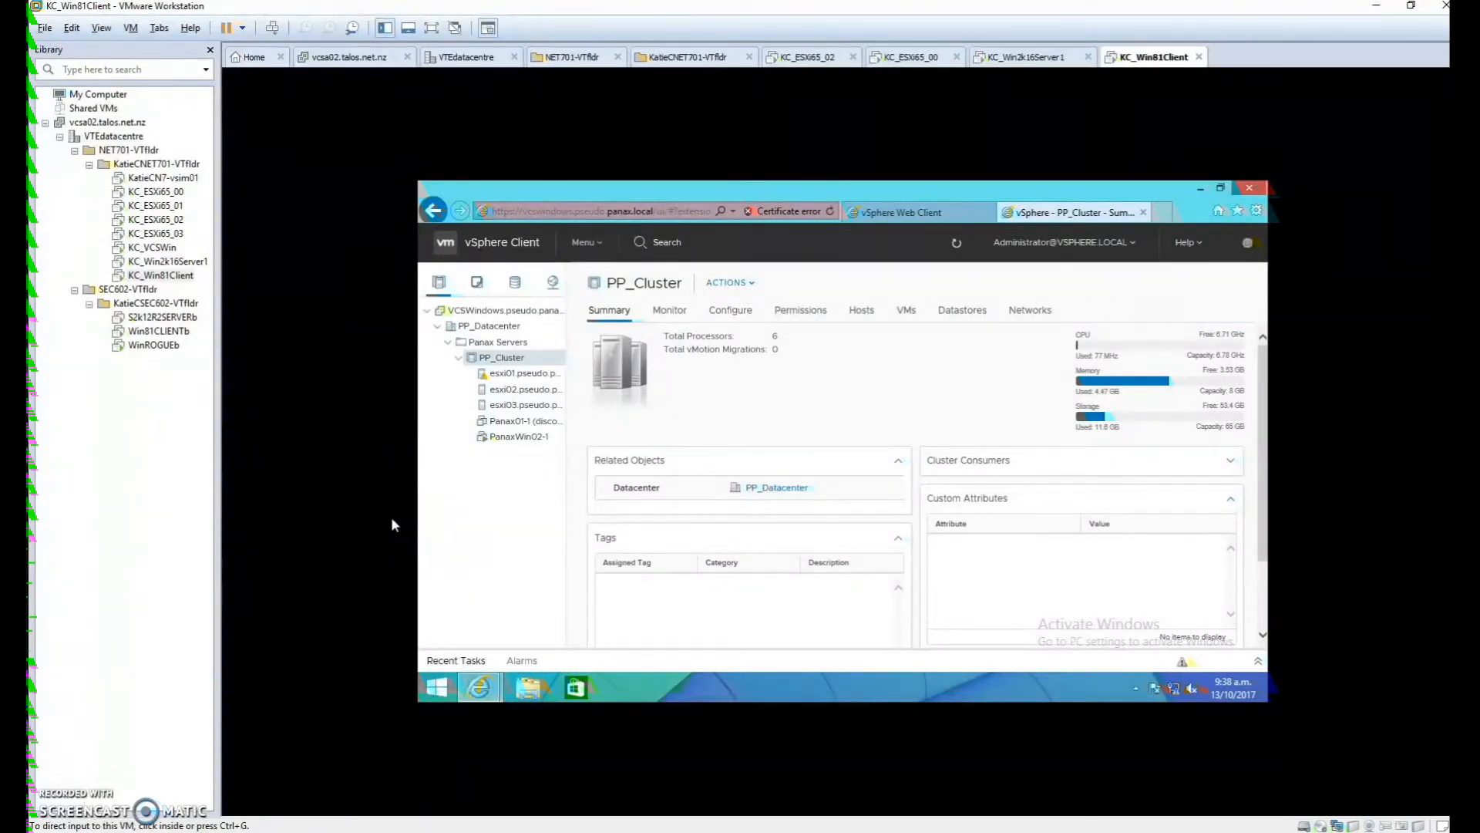
Add host esxi00.pseudo.panax.local to PP_Cluster, logging in as root with the host password
{"action": "right_click", "coordinate": [503, 359]}
{"action": "left_click", "coordinate": [545, 391]}
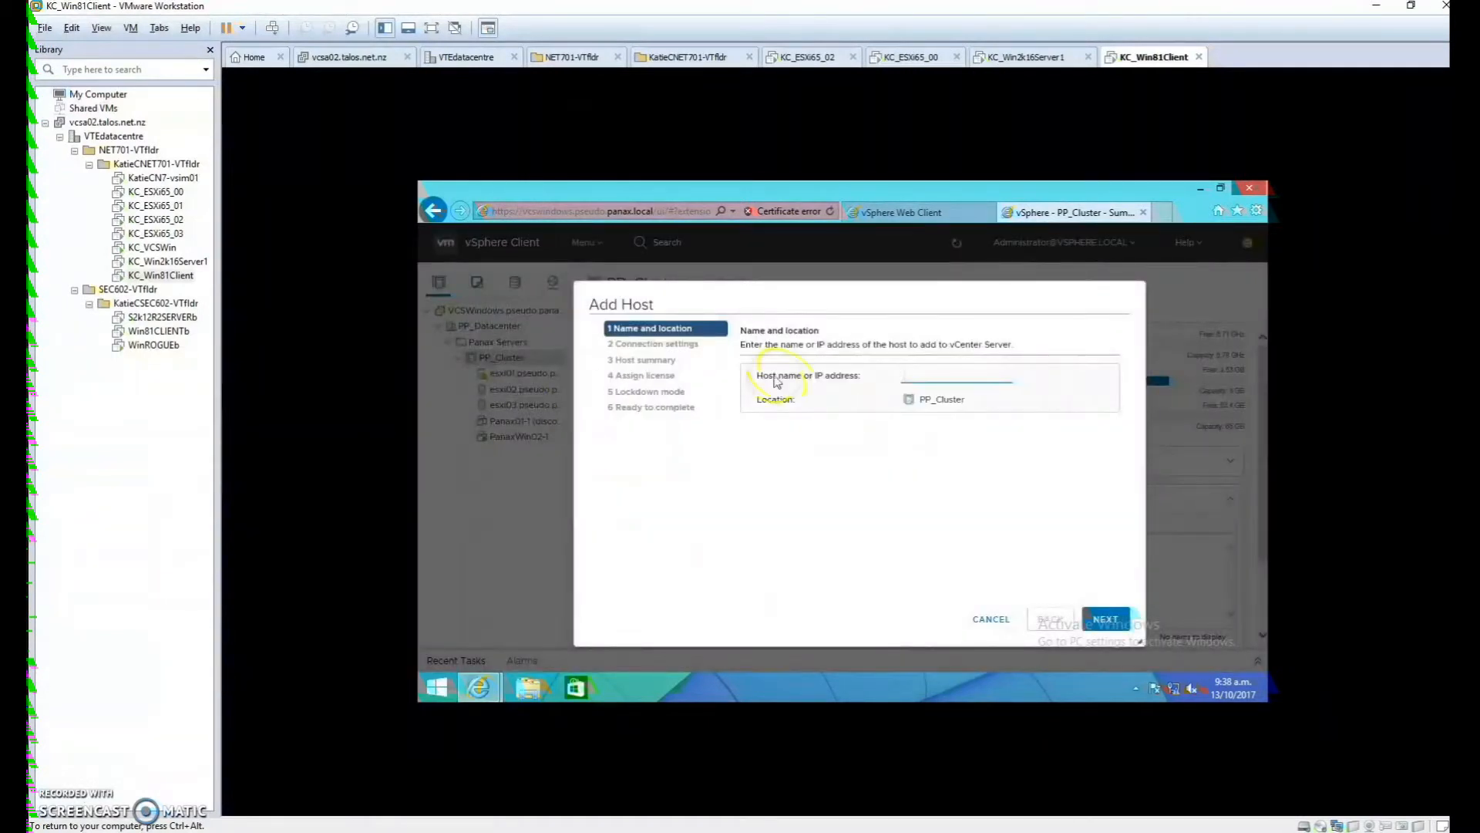
{"action": "left_click", "coordinate": [948, 365]}
{"action": "type", "text": "esxi00.pseudo.panax"}
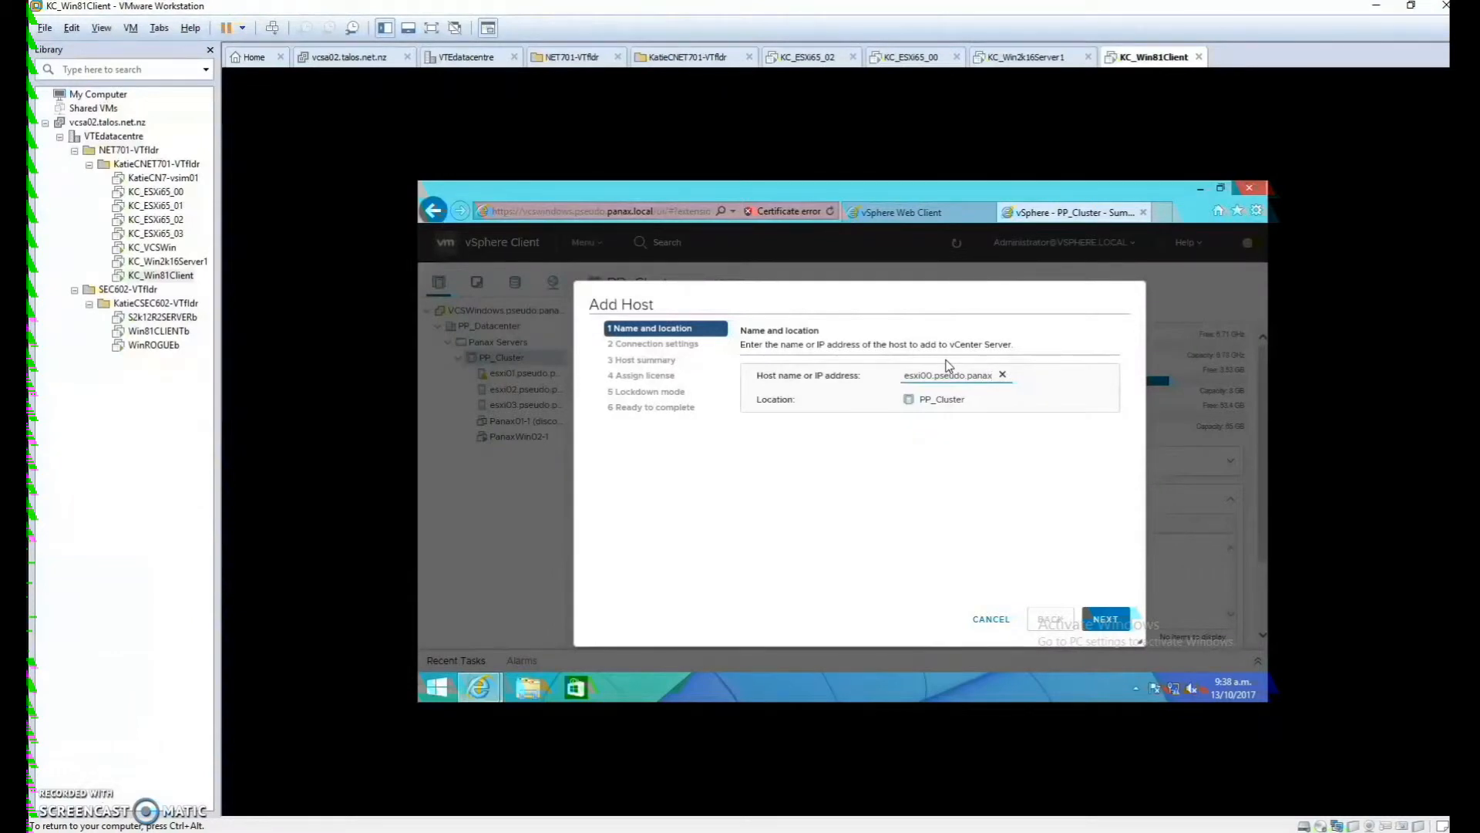
{"action": "type", "text": ".local"}
{"action": "left_click", "coordinate": [948, 357]}
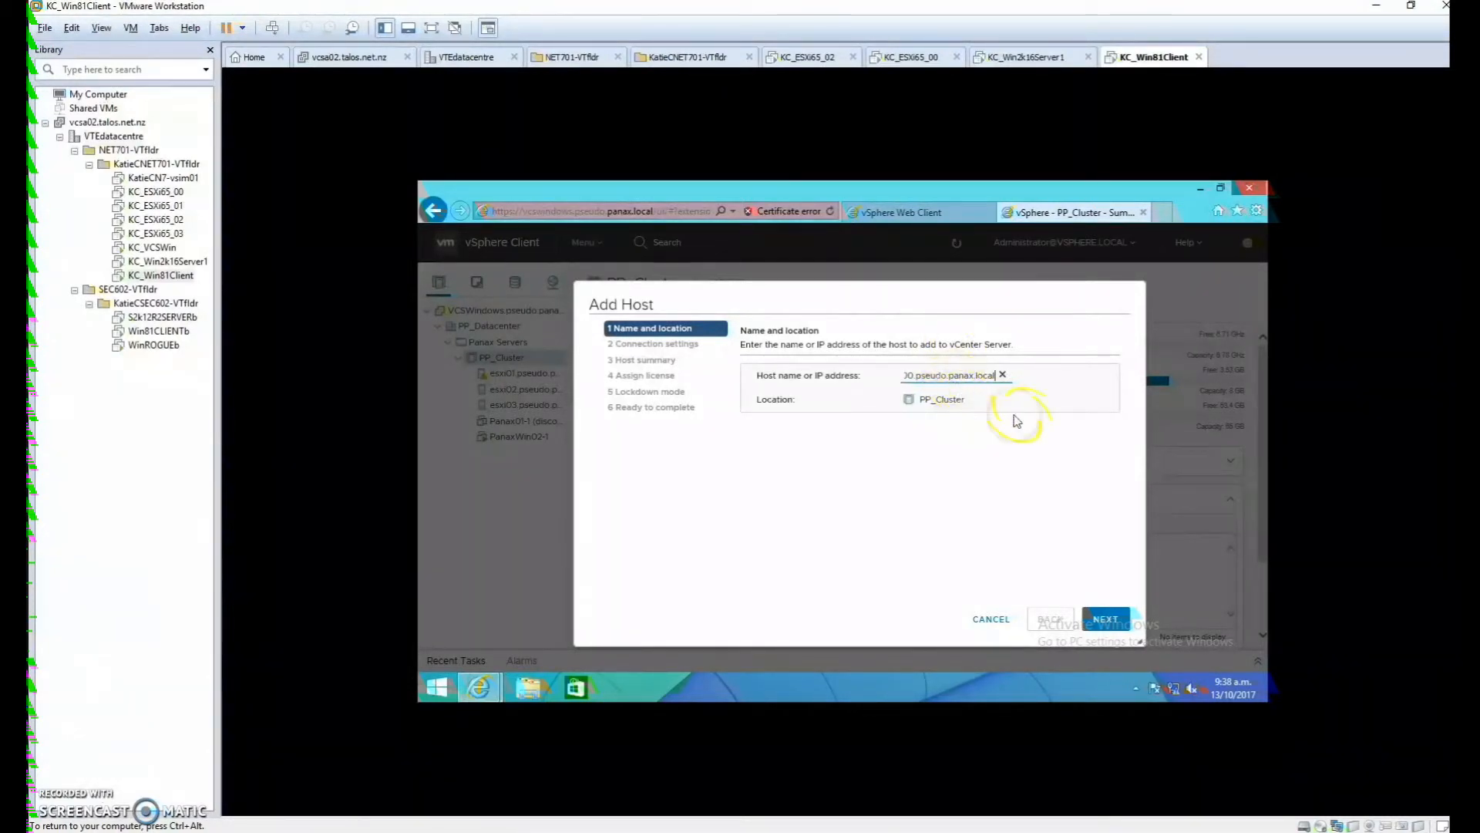
{"action": "left_click", "coordinate": [1110, 620]}
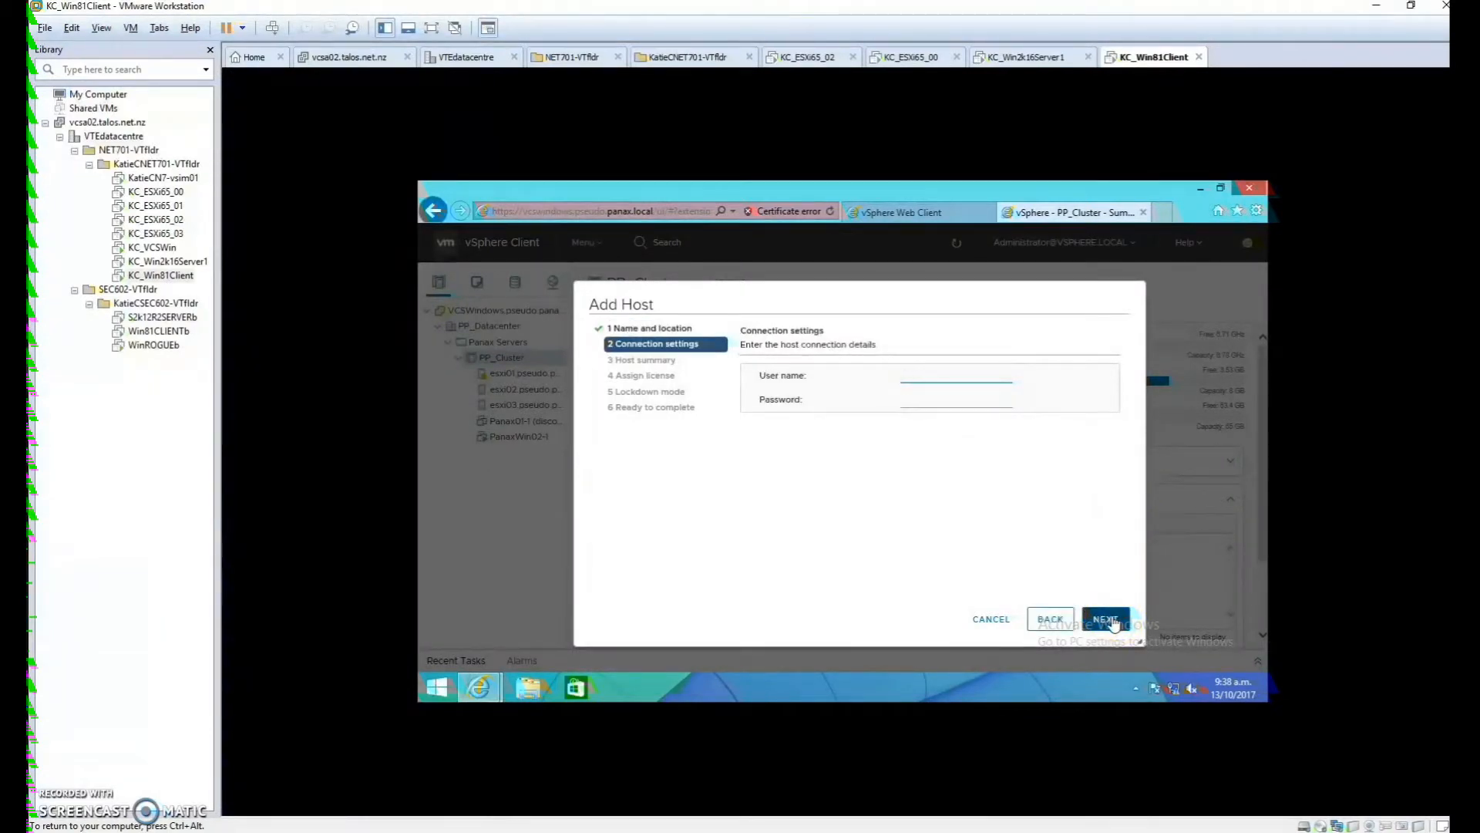
{"action": "type", "text": "root"}
{"action": "key", "text": "Tab"}
Accept the certificate, keep the evaluation licence and lockdown mode disabled, and finish the wizard
{"action": "left_click", "coordinate": [1107, 618]}
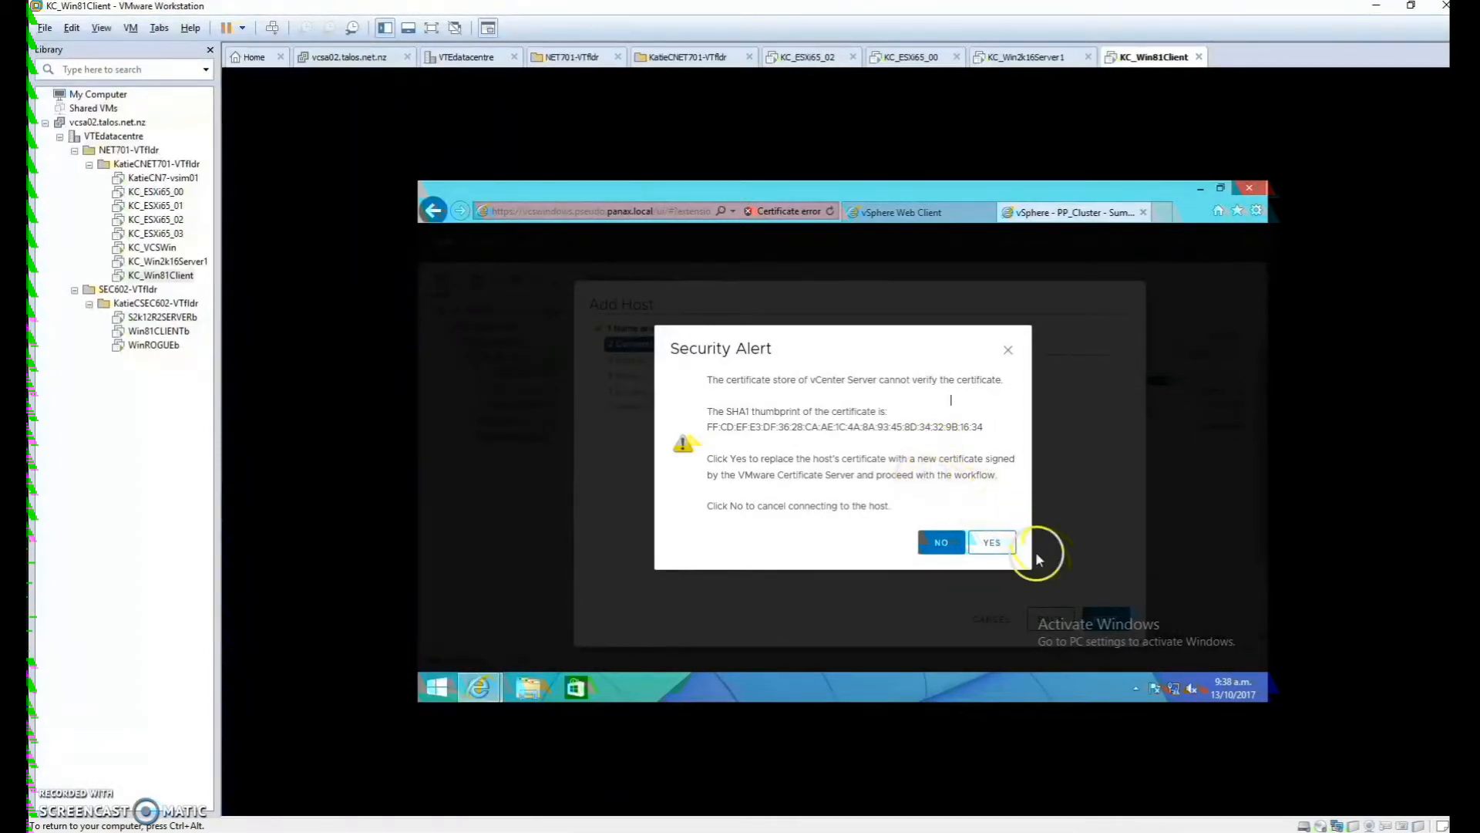
{"action": "left_click", "coordinate": [992, 543]}
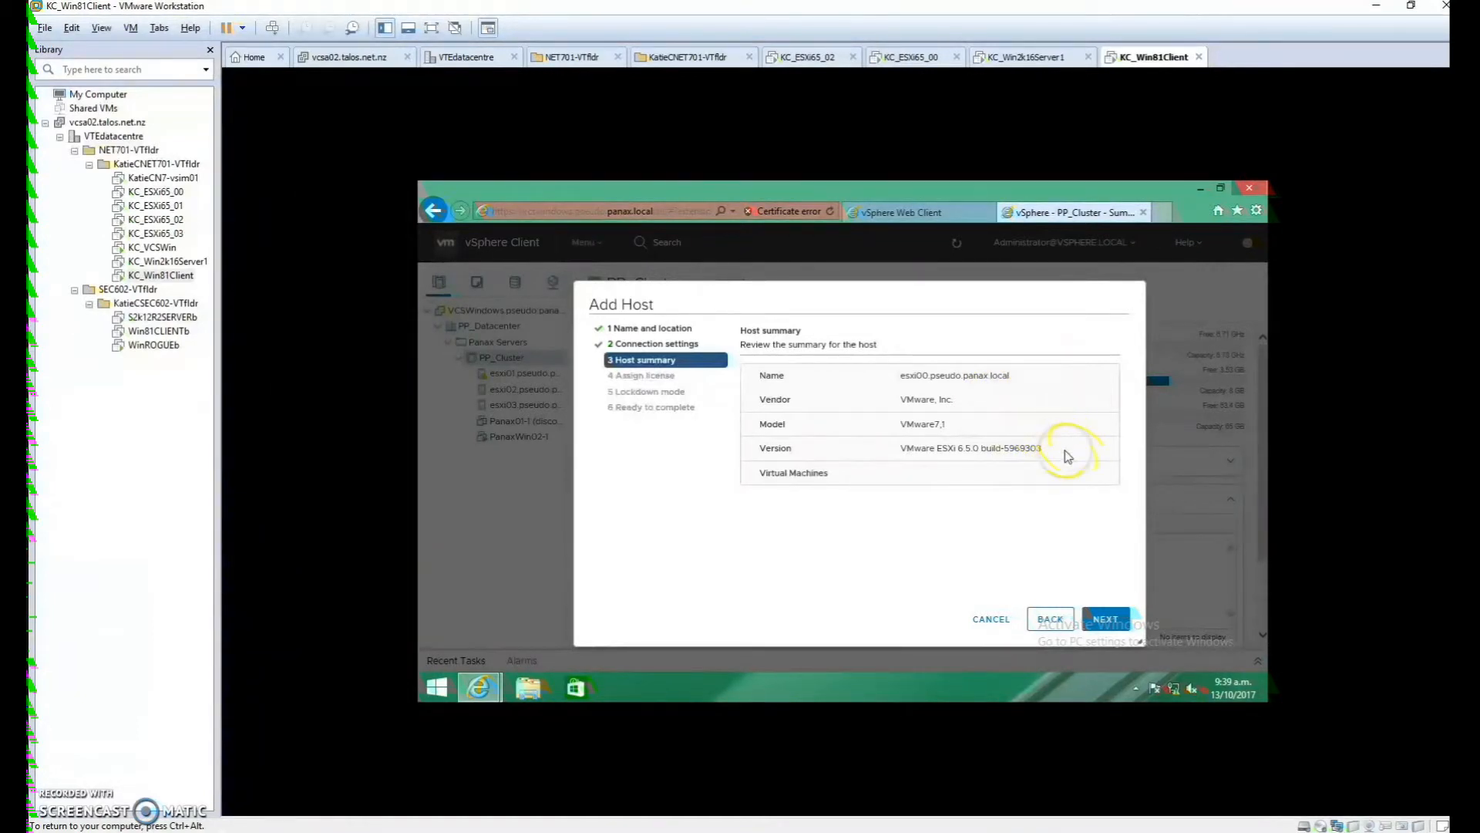
{"action": "left_click", "coordinate": [1105, 616]}
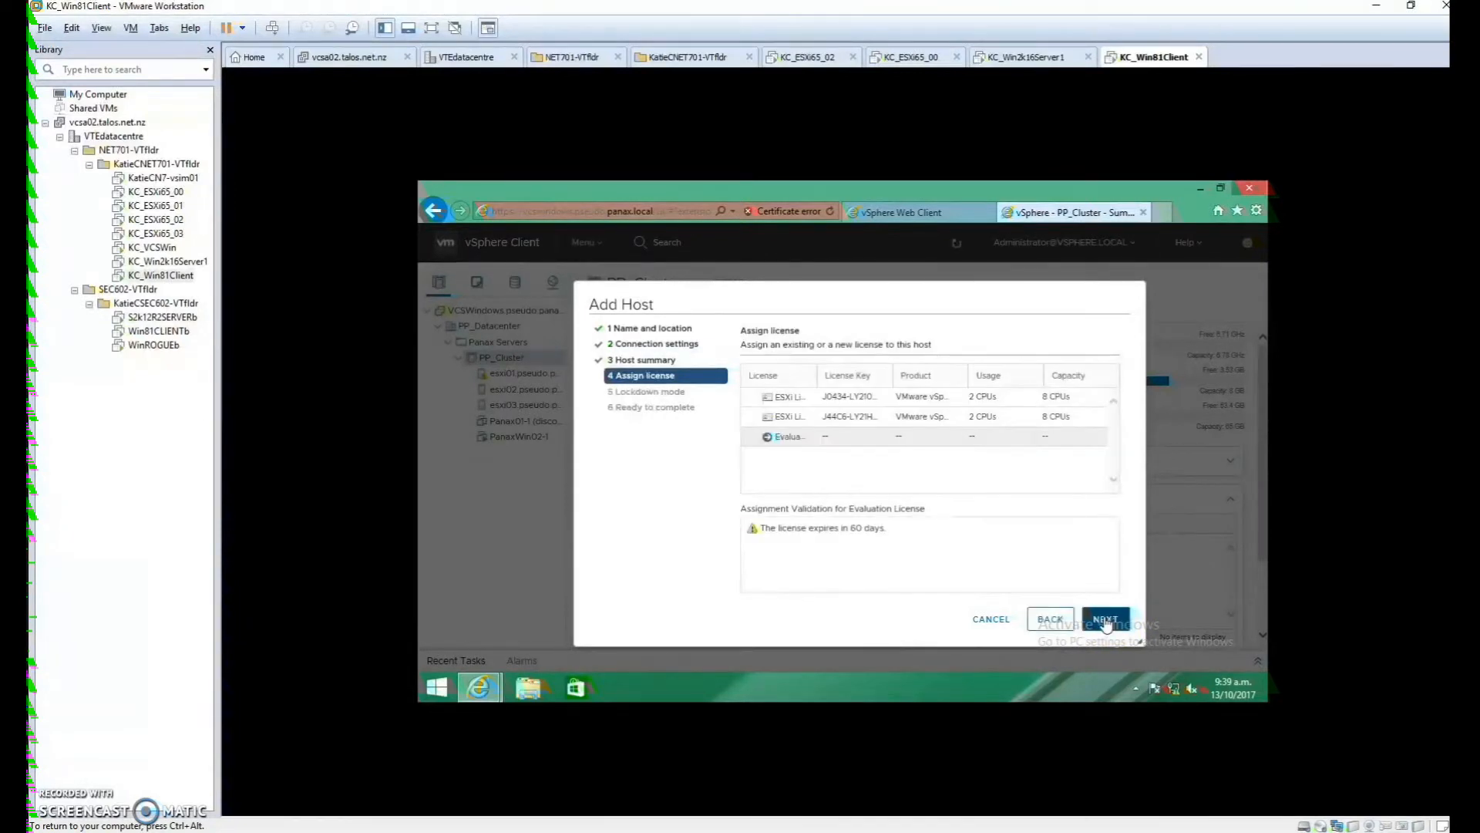
{"action": "left_click", "coordinate": [1112, 620]}
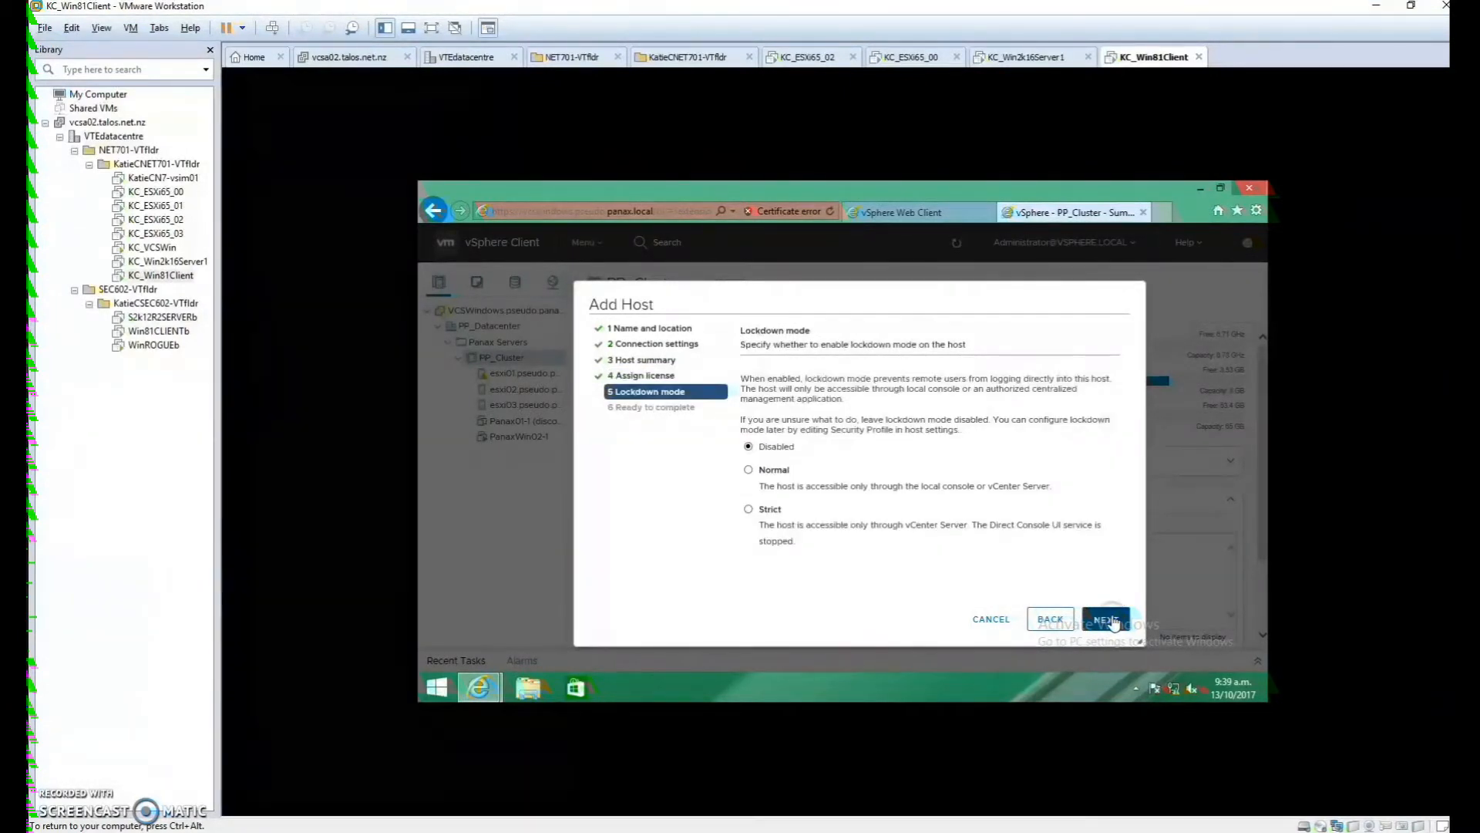
{"action": "left_click", "coordinate": [1112, 621]}
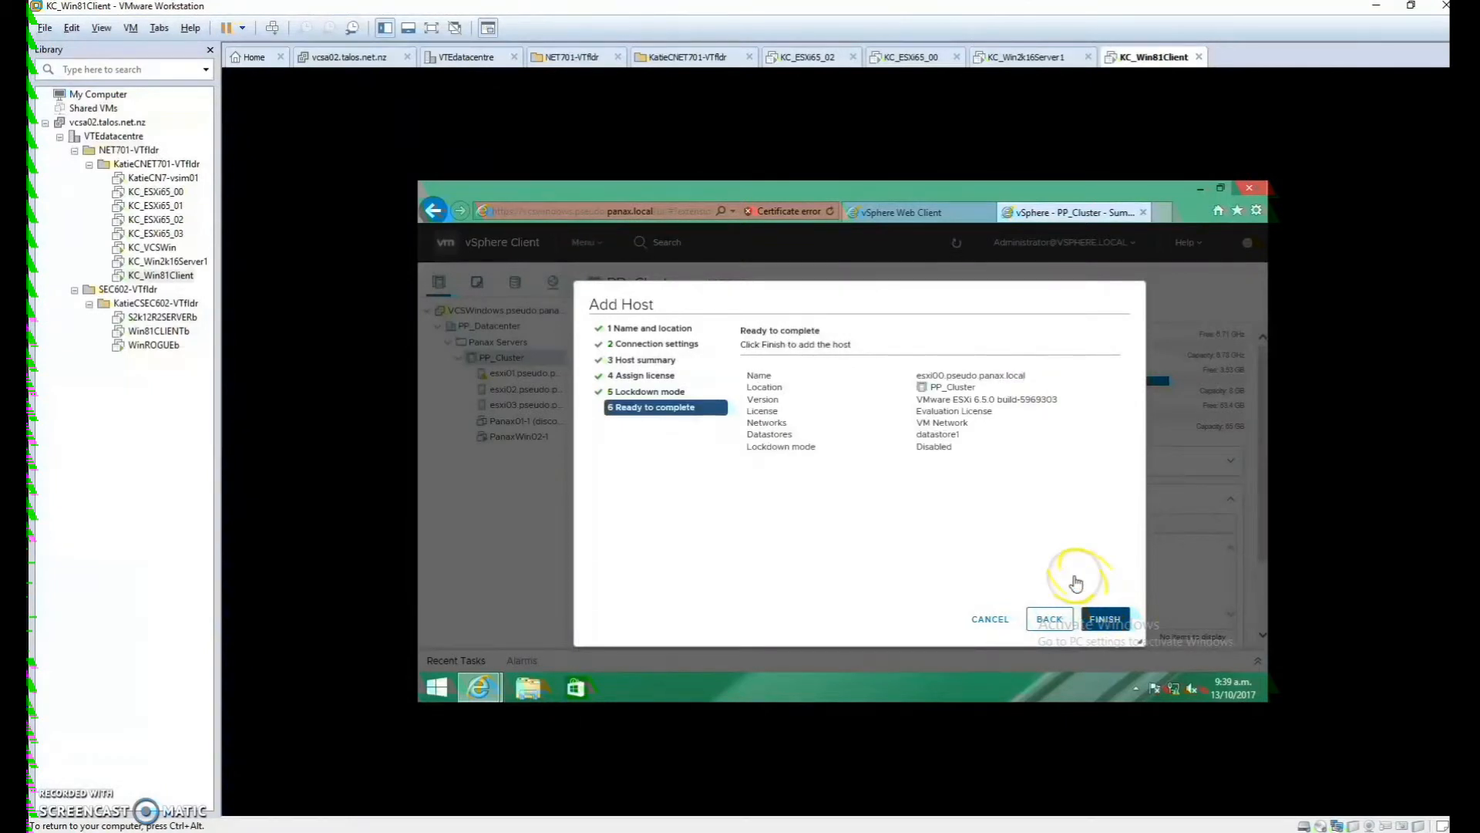
{"action": "left_click", "coordinate": [1117, 619]}
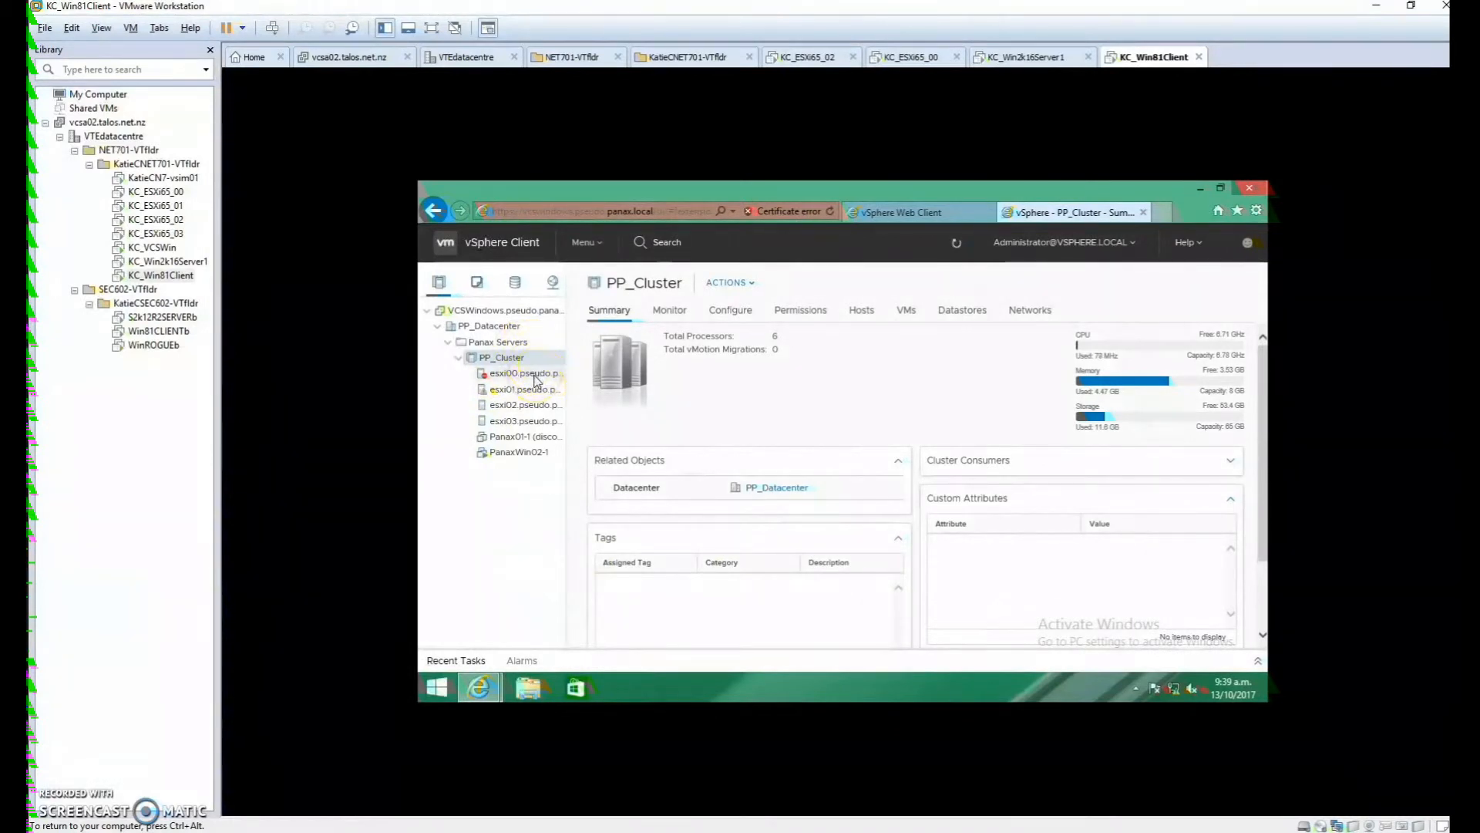
{"action": "left_click", "coordinate": [50, 801]}
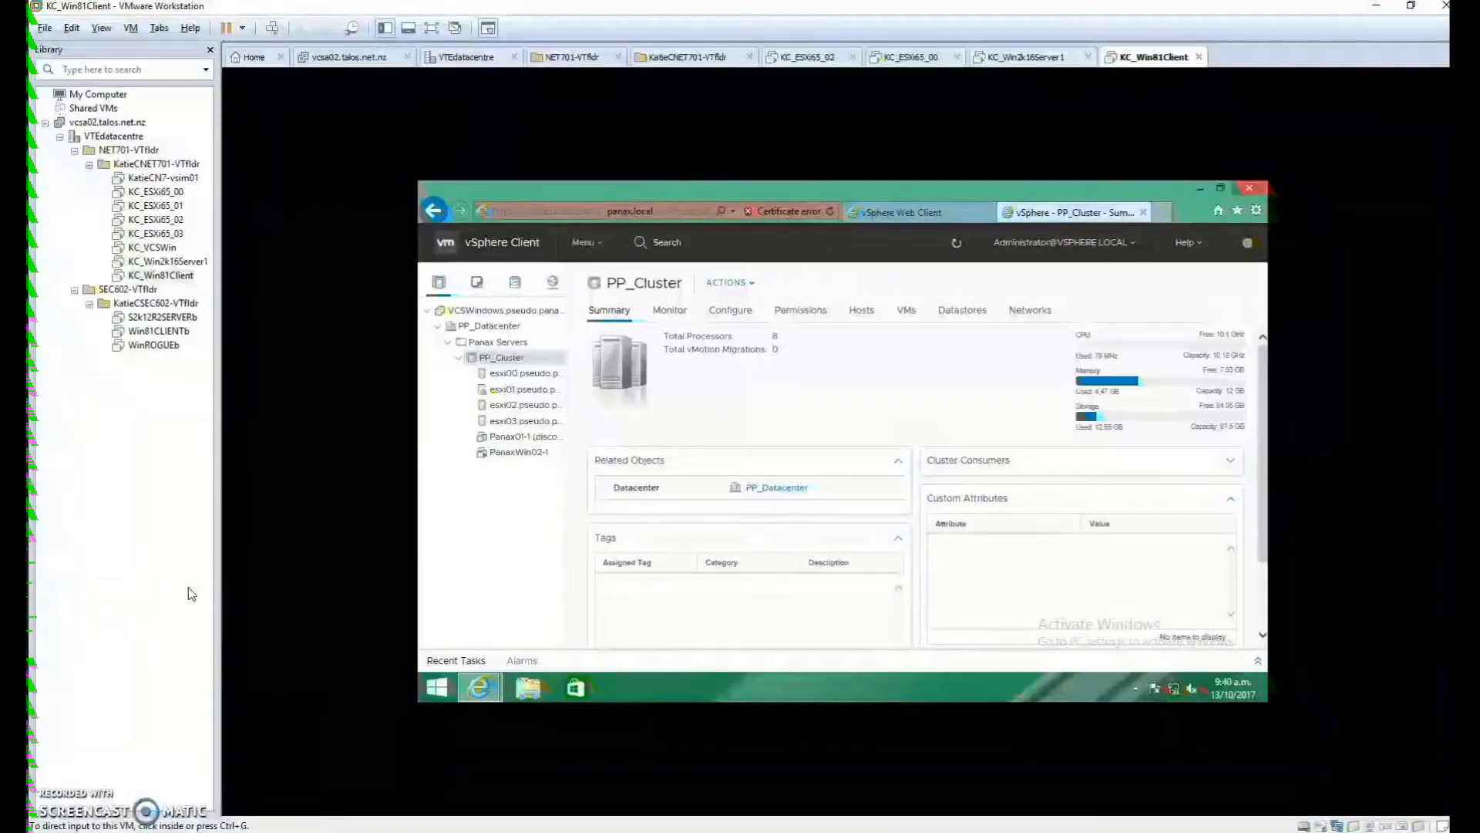
Select esxi00 and review its Summary: ESXi 6.5.0, 2 CPUs at 1.7 GHz, 4 GB memory
{"action": "left_click", "coordinate": [466, 374]}
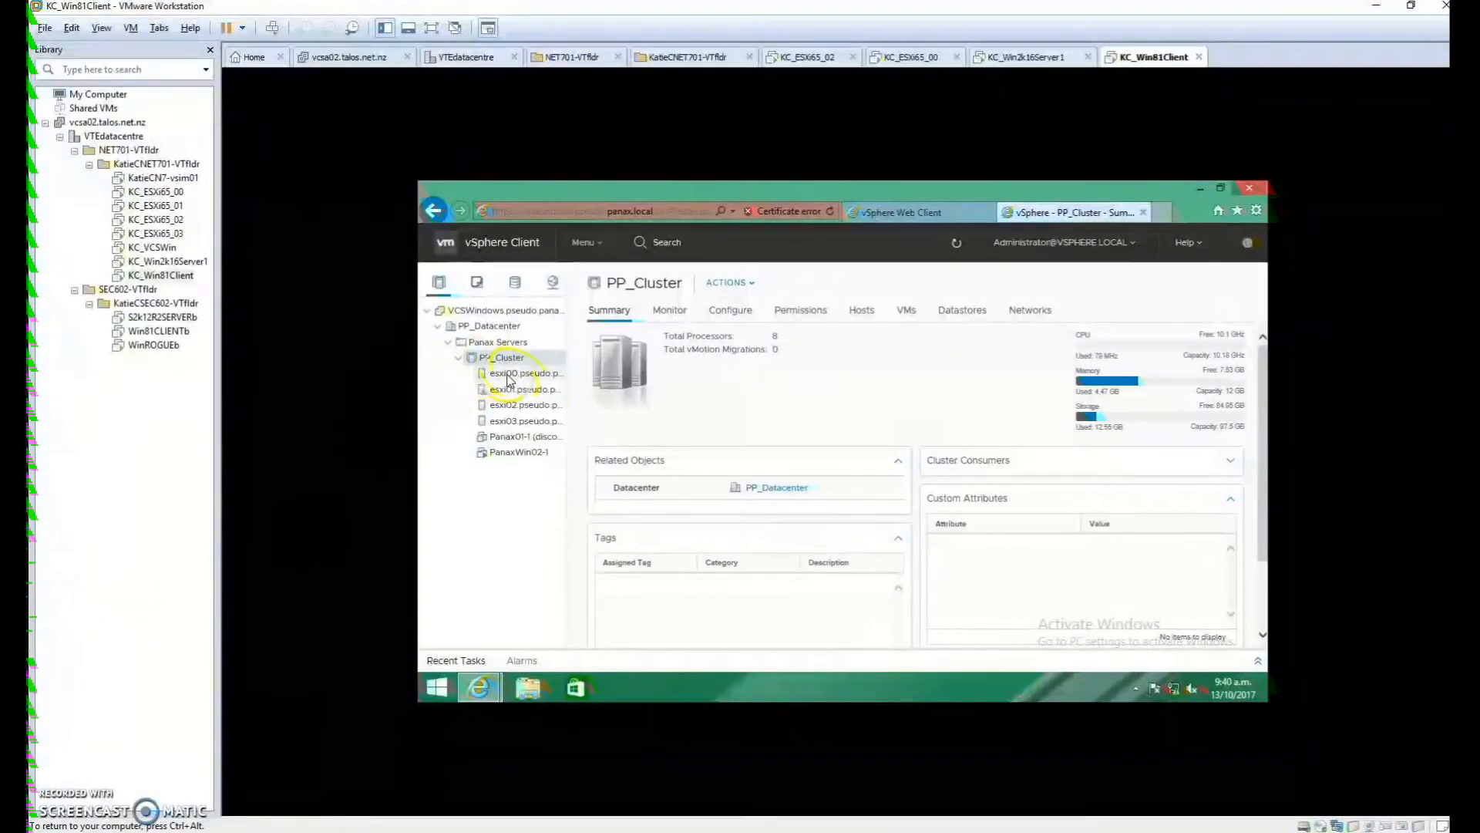
{"action": "left_click", "coordinate": [508, 375]}
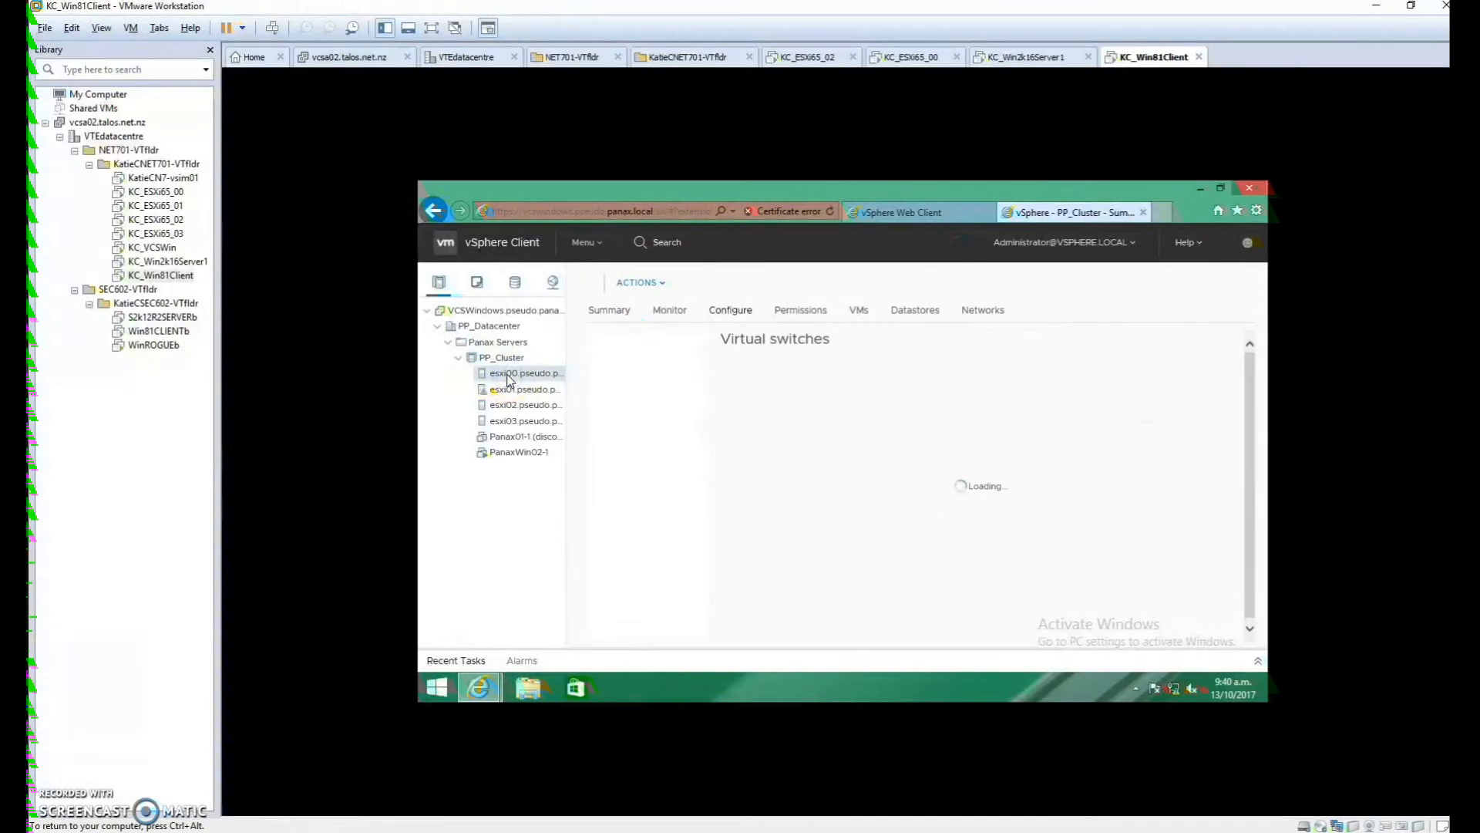
{"action": "left_click", "coordinate": [571, 350]}
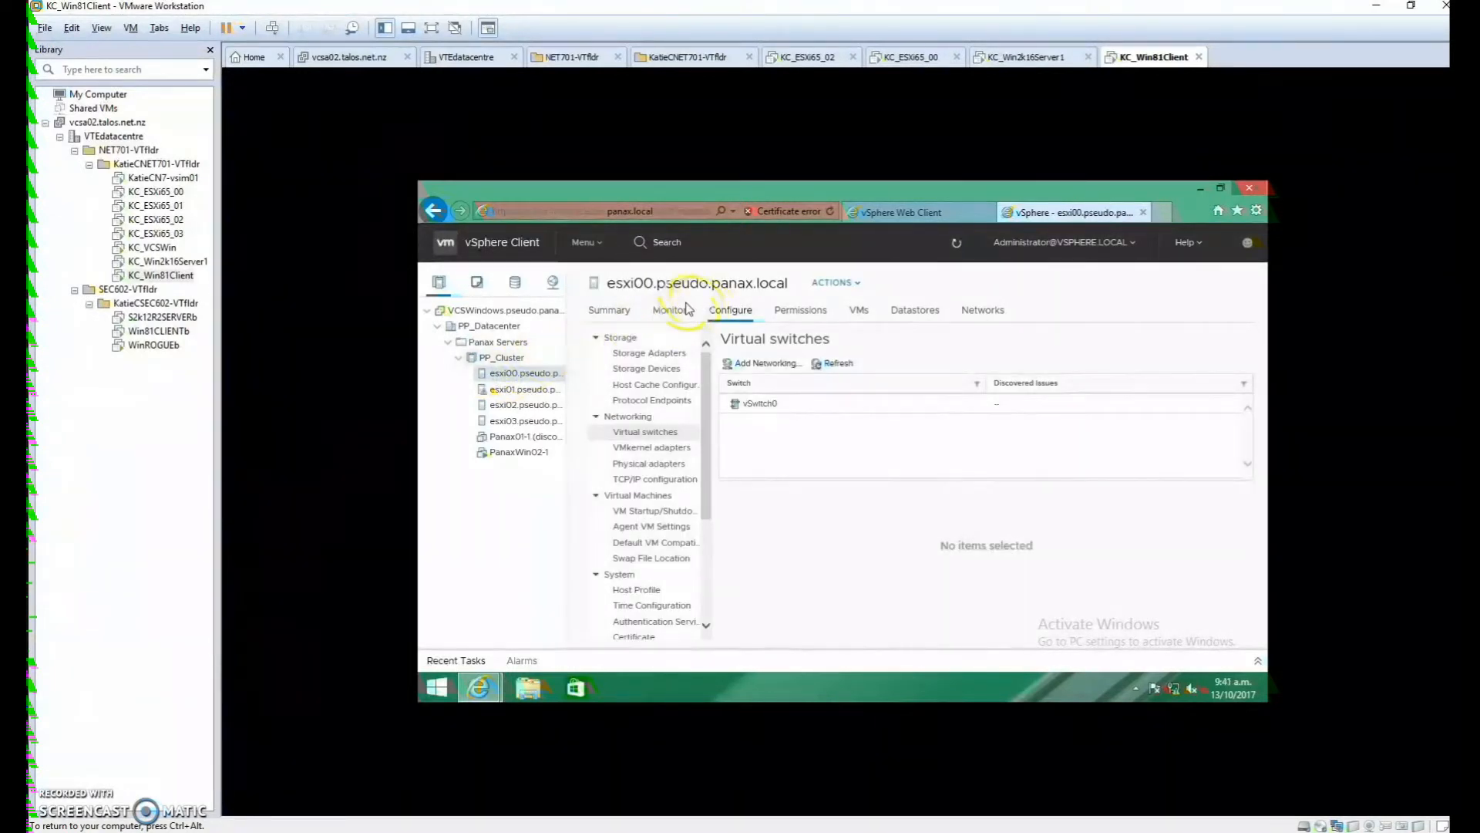
{"action": "left_click", "coordinate": [611, 310]}
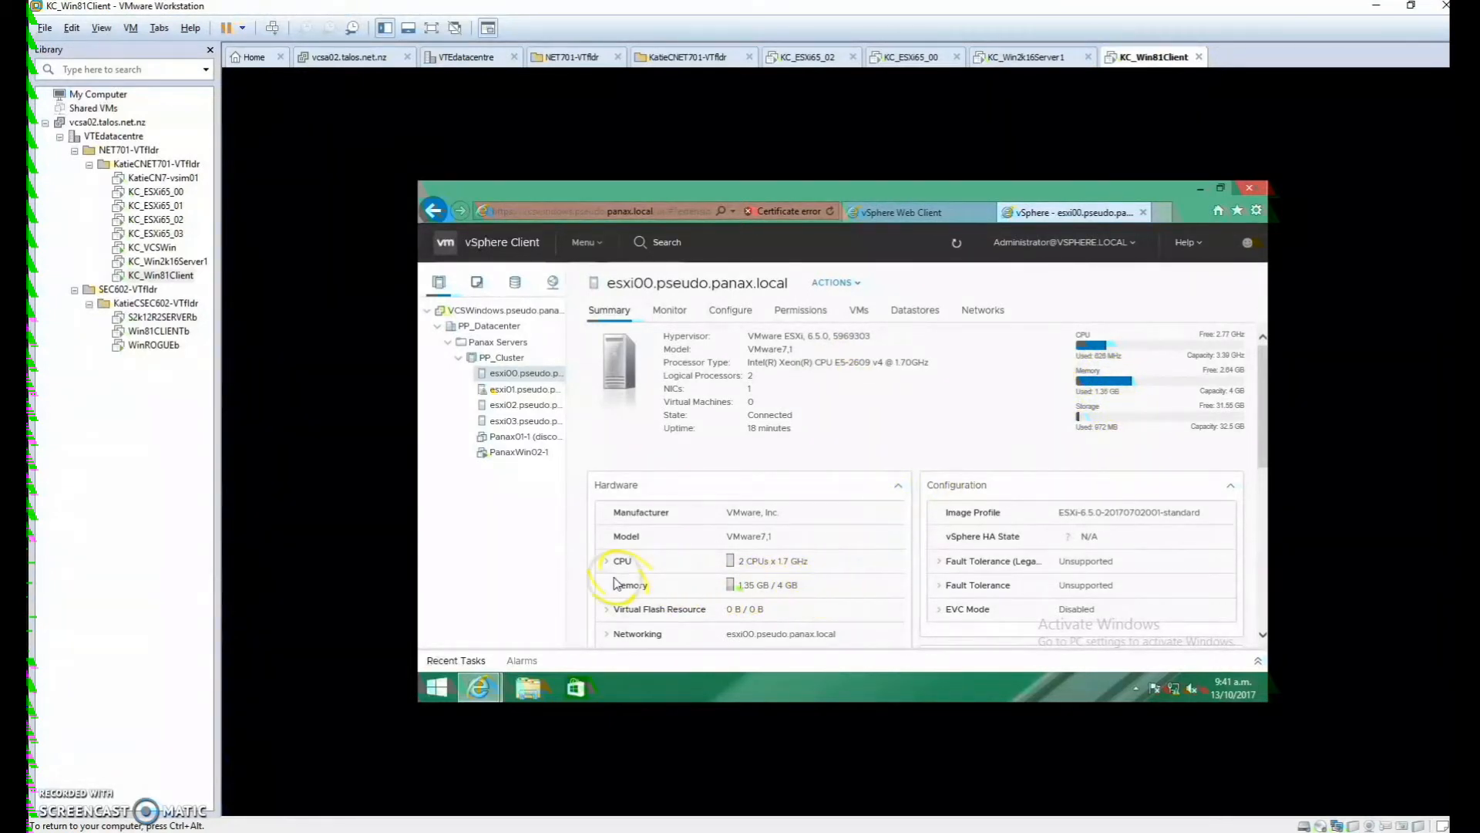
{"action": "scroll", "coordinate": [925, 544], "scroll_direction": "down", "scroll_amount": 1}
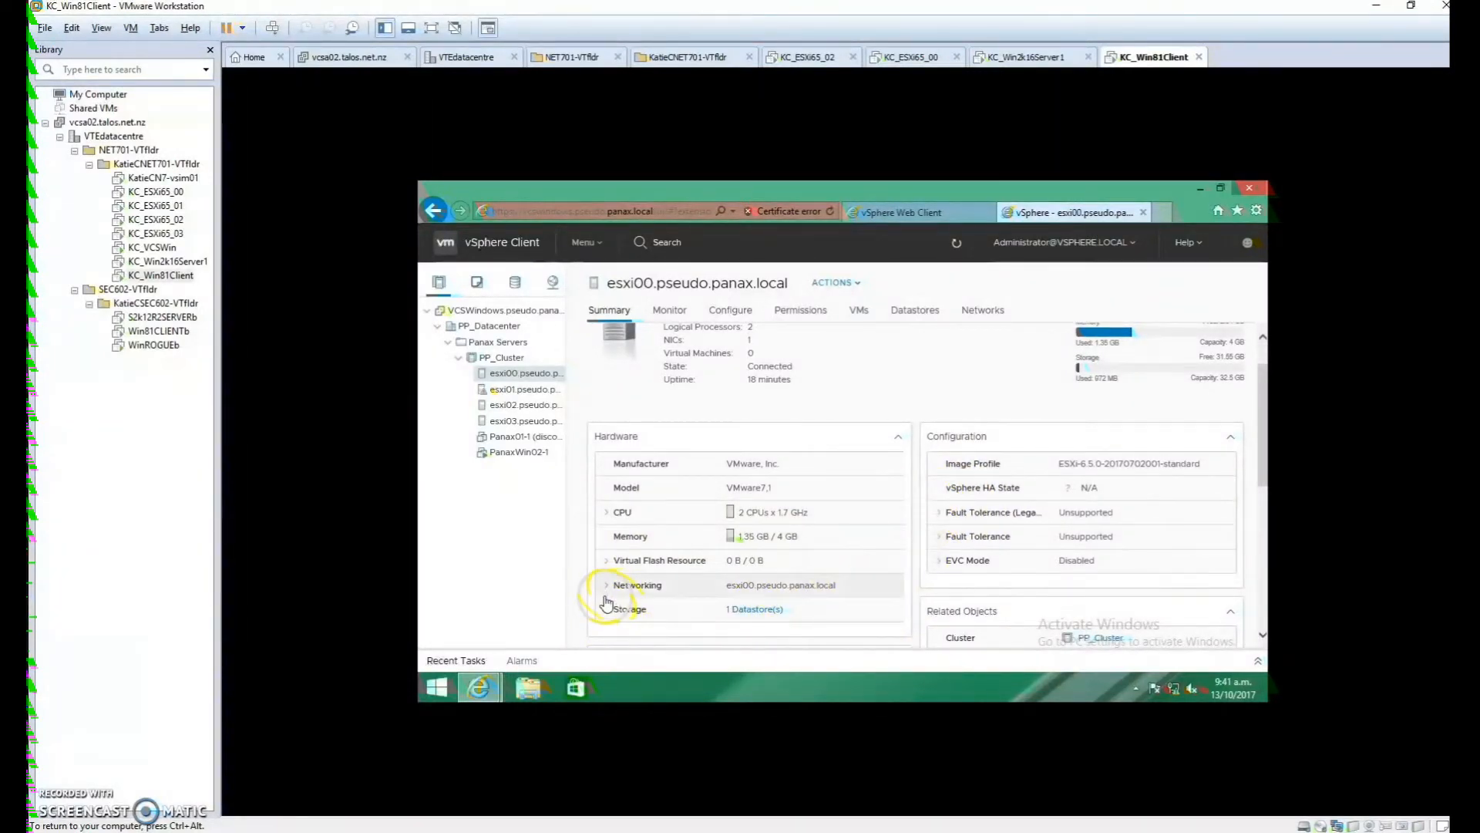
{"action": "scroll", "coordinate": [582, 601], "scroll_direction": "down", "scroll_amount": 2}
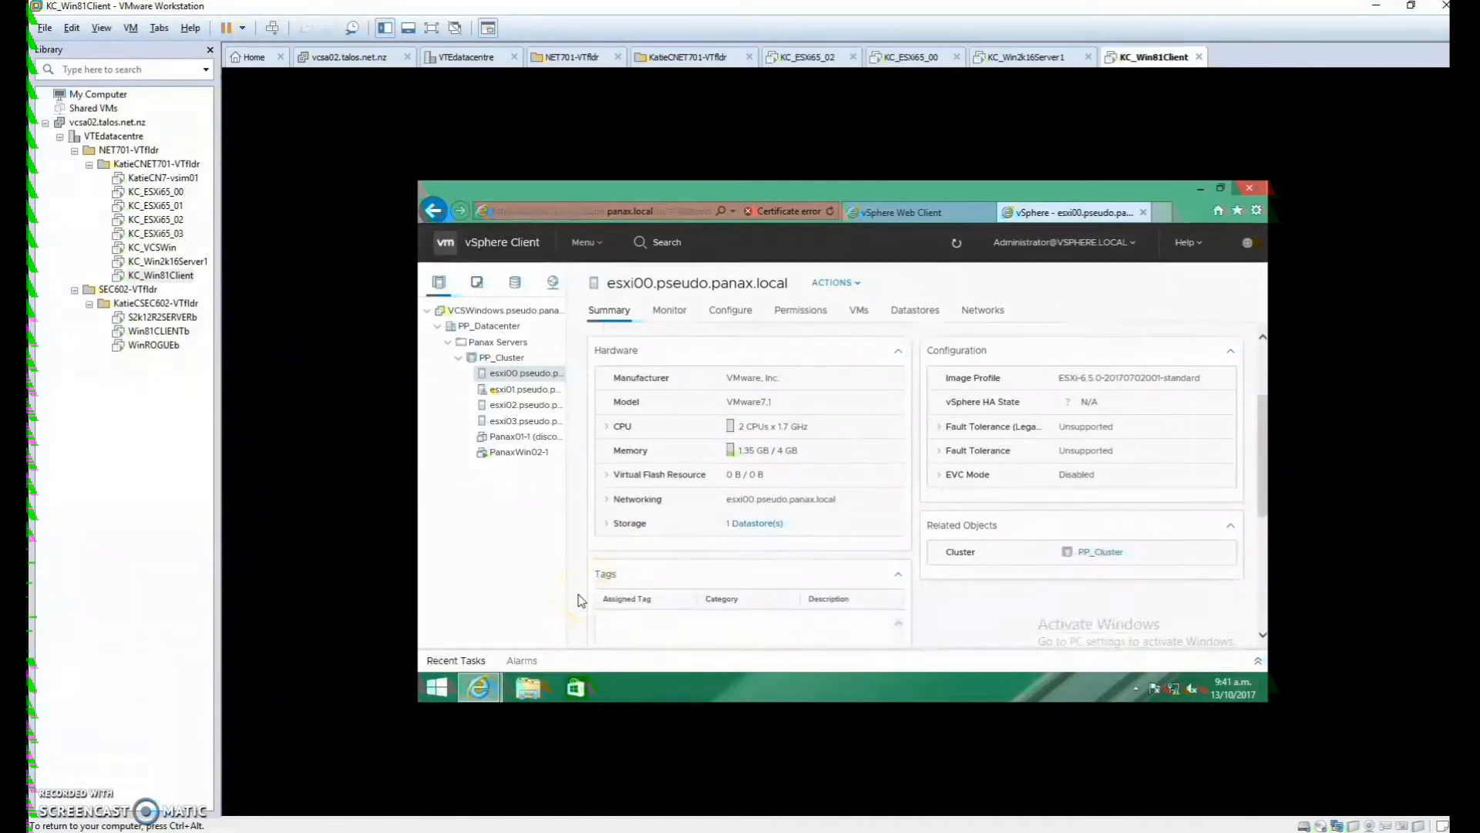
{"action": "scroll", "coordinate": [581, 601], "scroll_direction": "up", "scroll_amount": 3}
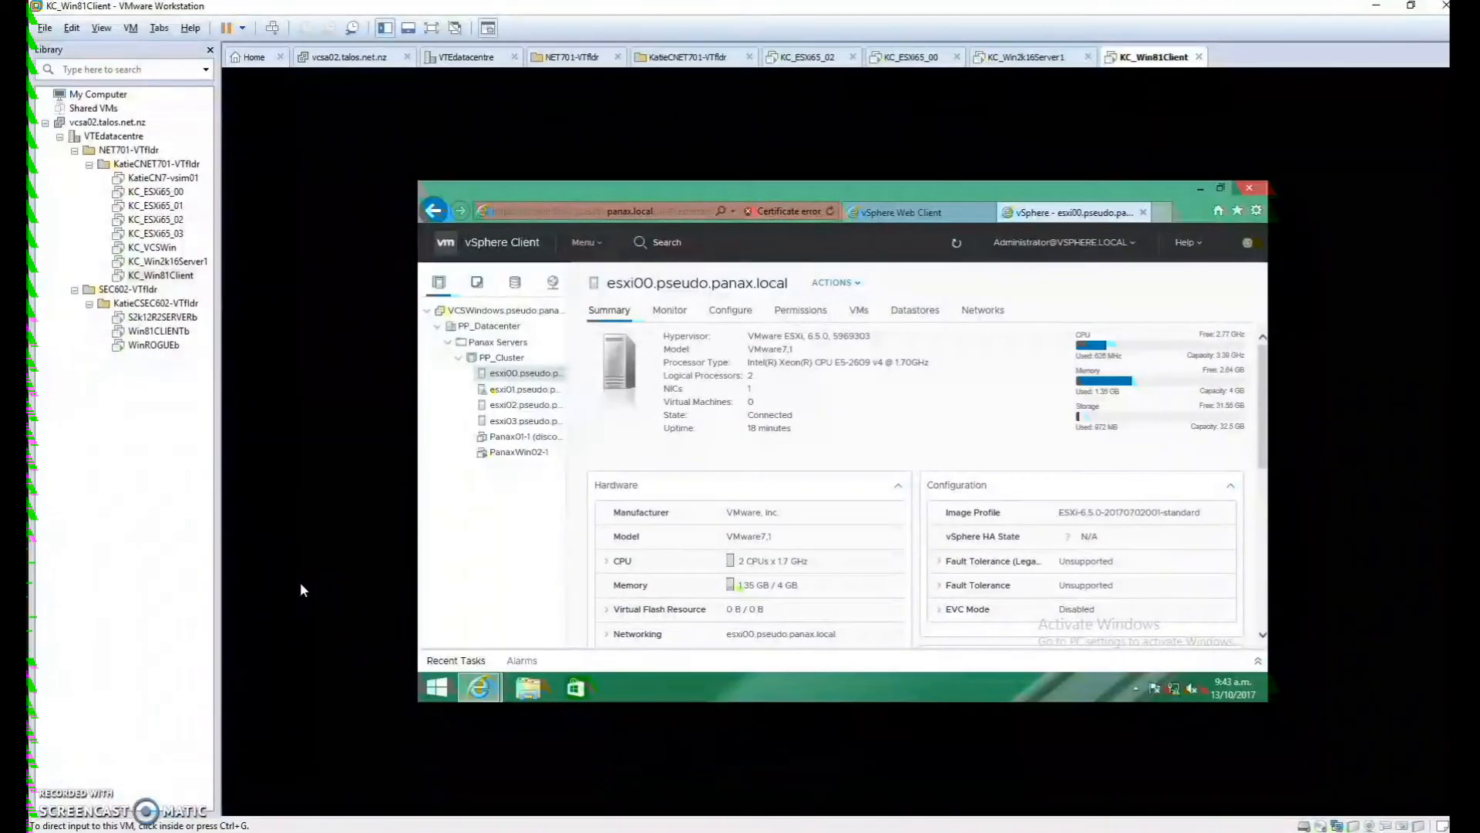
View esxi00's processor details under Configure > Hardware, then return to Storage Adapters
{"action": "left_click", "coordinate": [638, 416]}
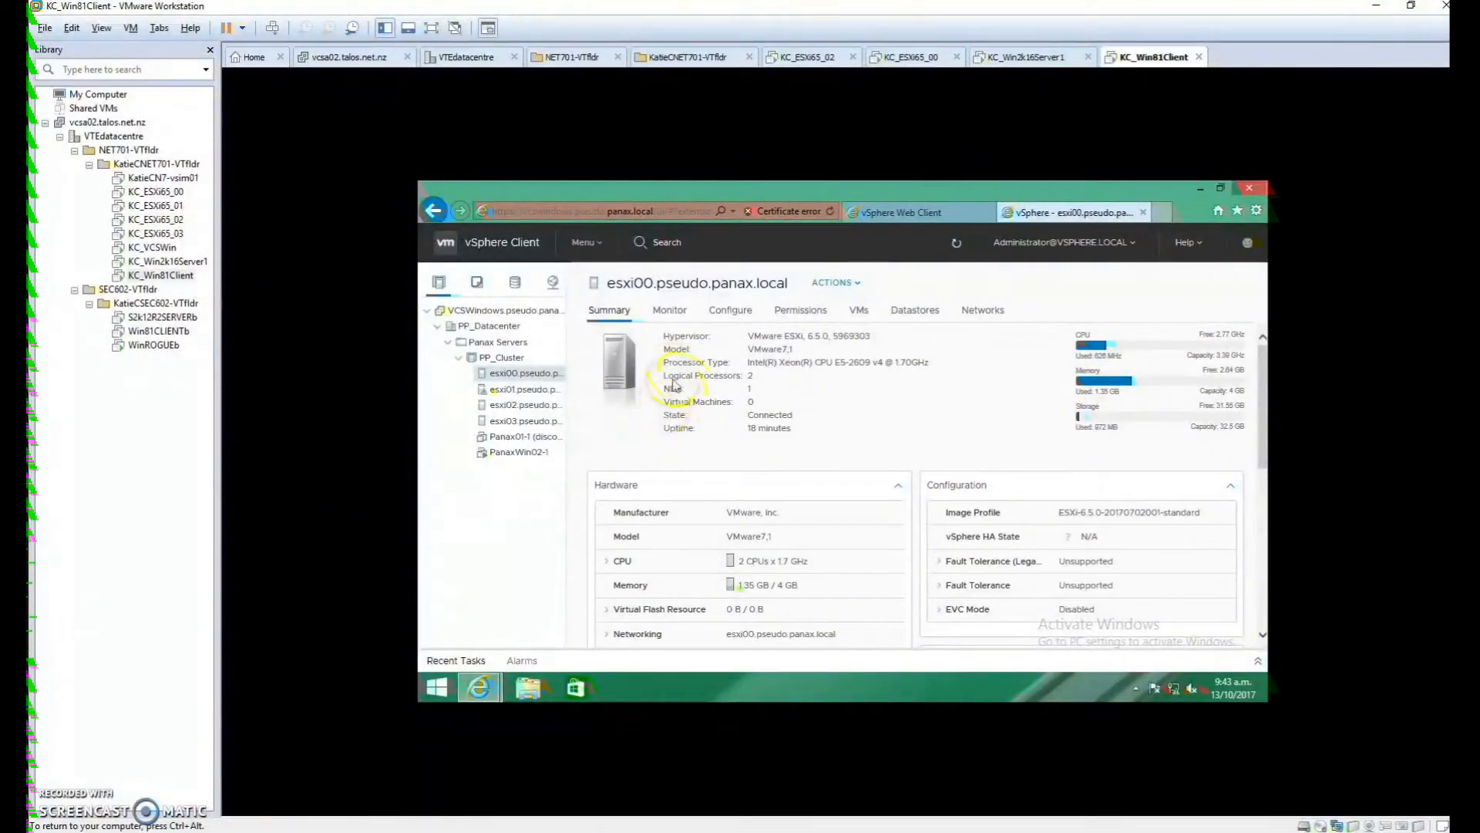
{"action": "left_click", "coordinate": [722, 316]}
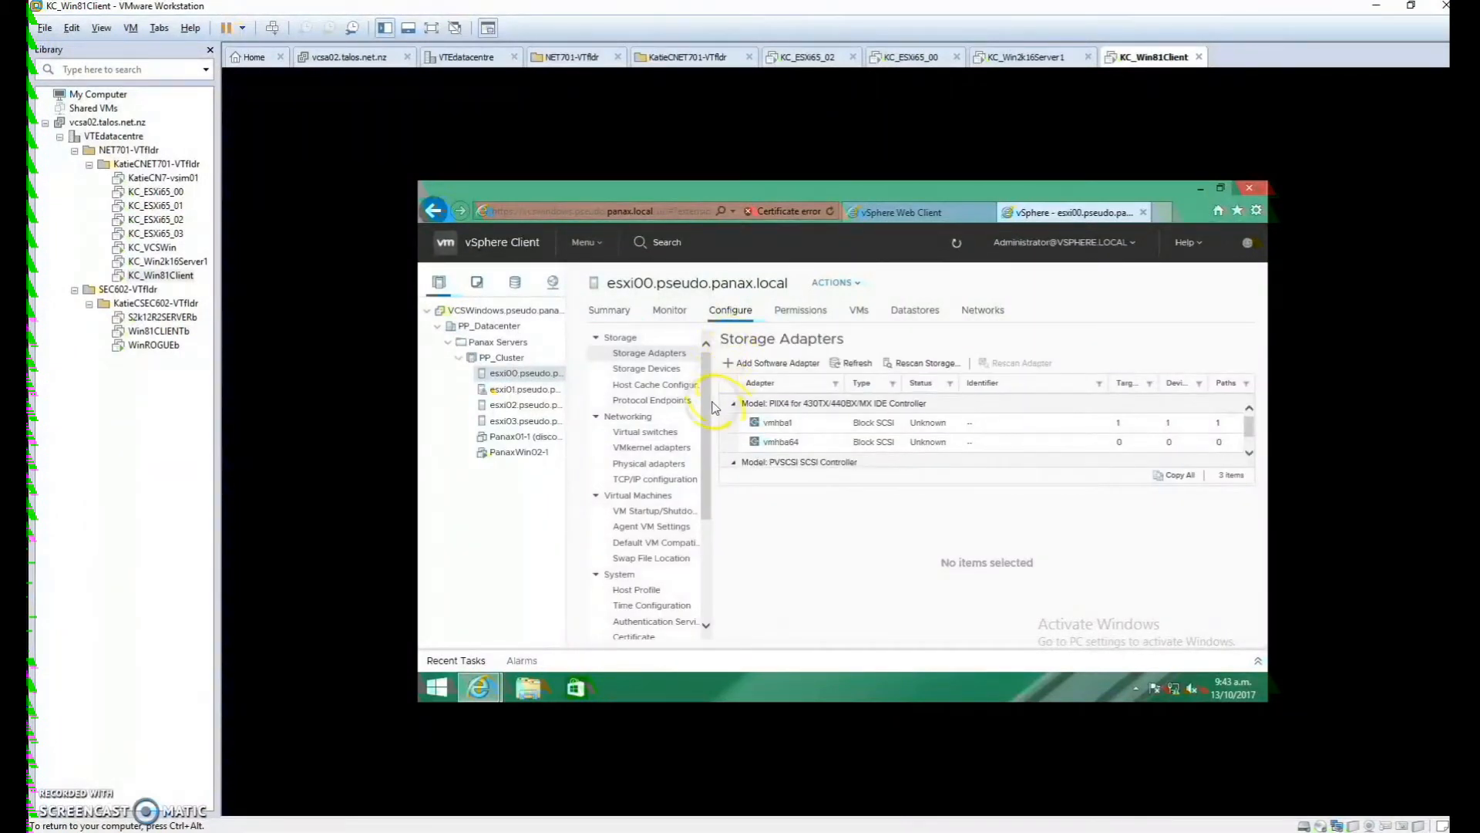
{"action": "left_click_drag", "start_coordinate": [703, 403], "coordinate": [710, 515]}
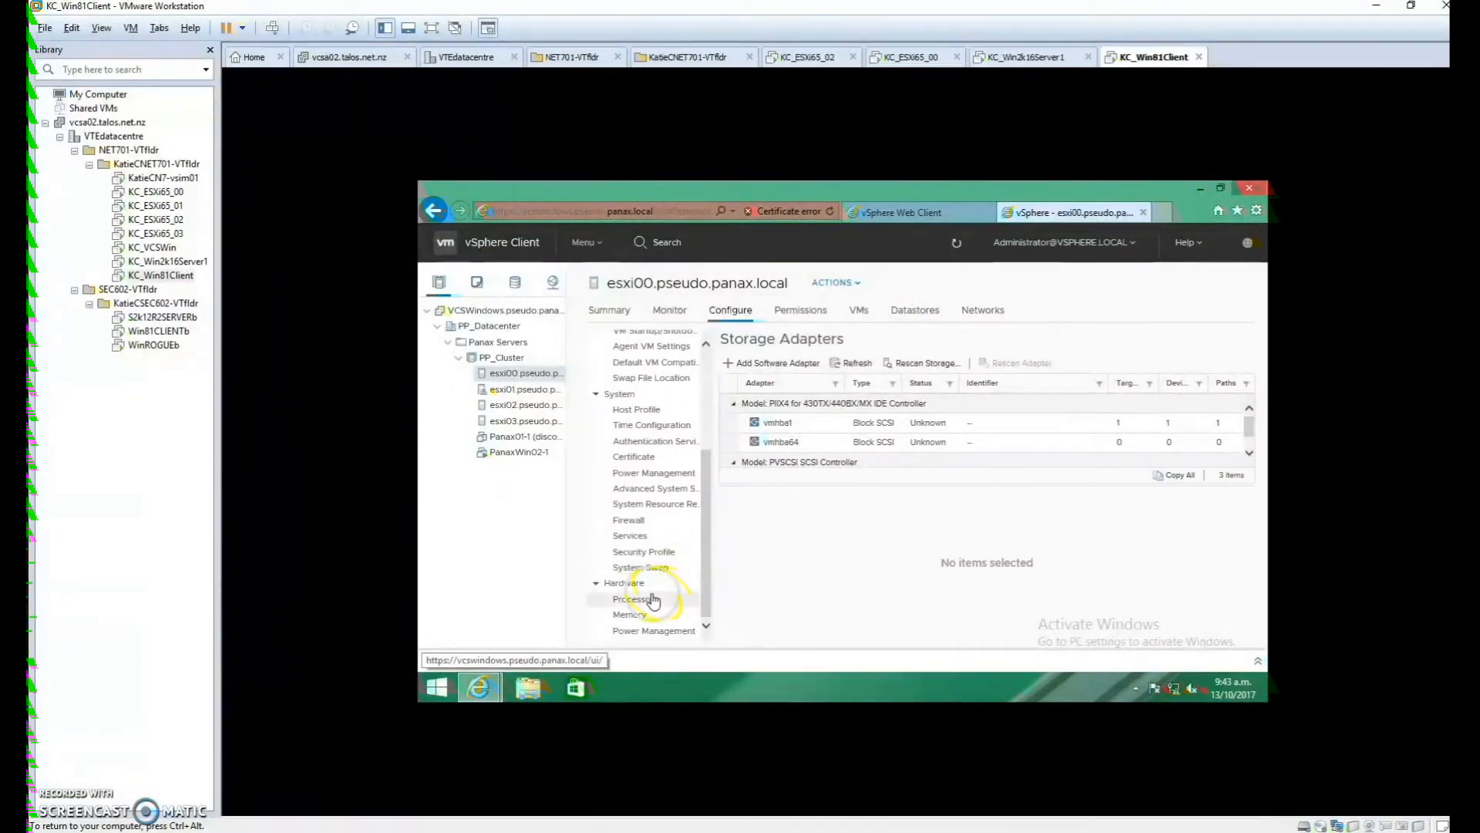
{"action": "left_click", "coordinate": [652, 601]}
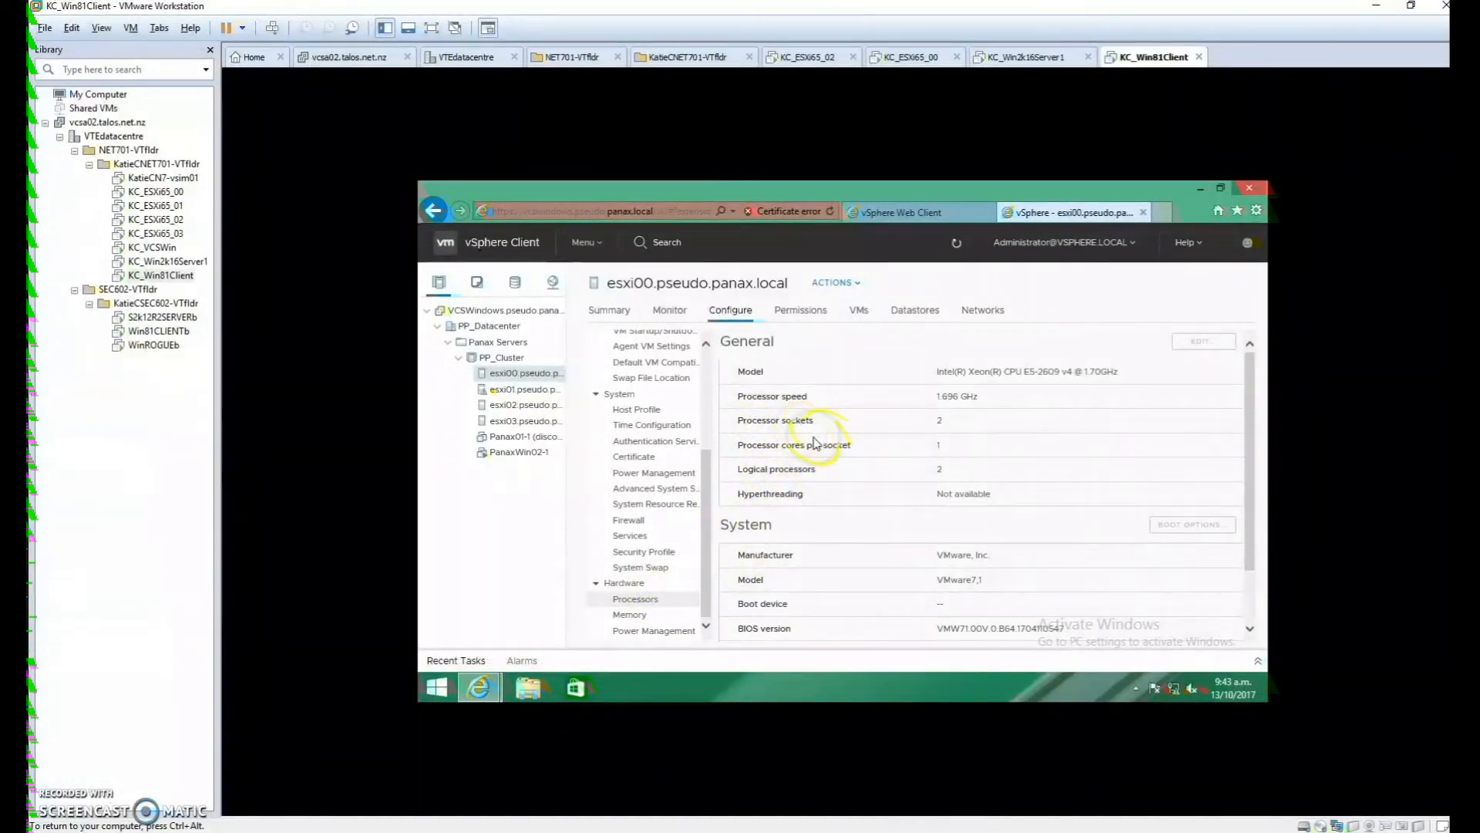
{"action": "scroll", "coordinate": [894, 540], "scroll_direction": "down", "scroll_amount": 1}
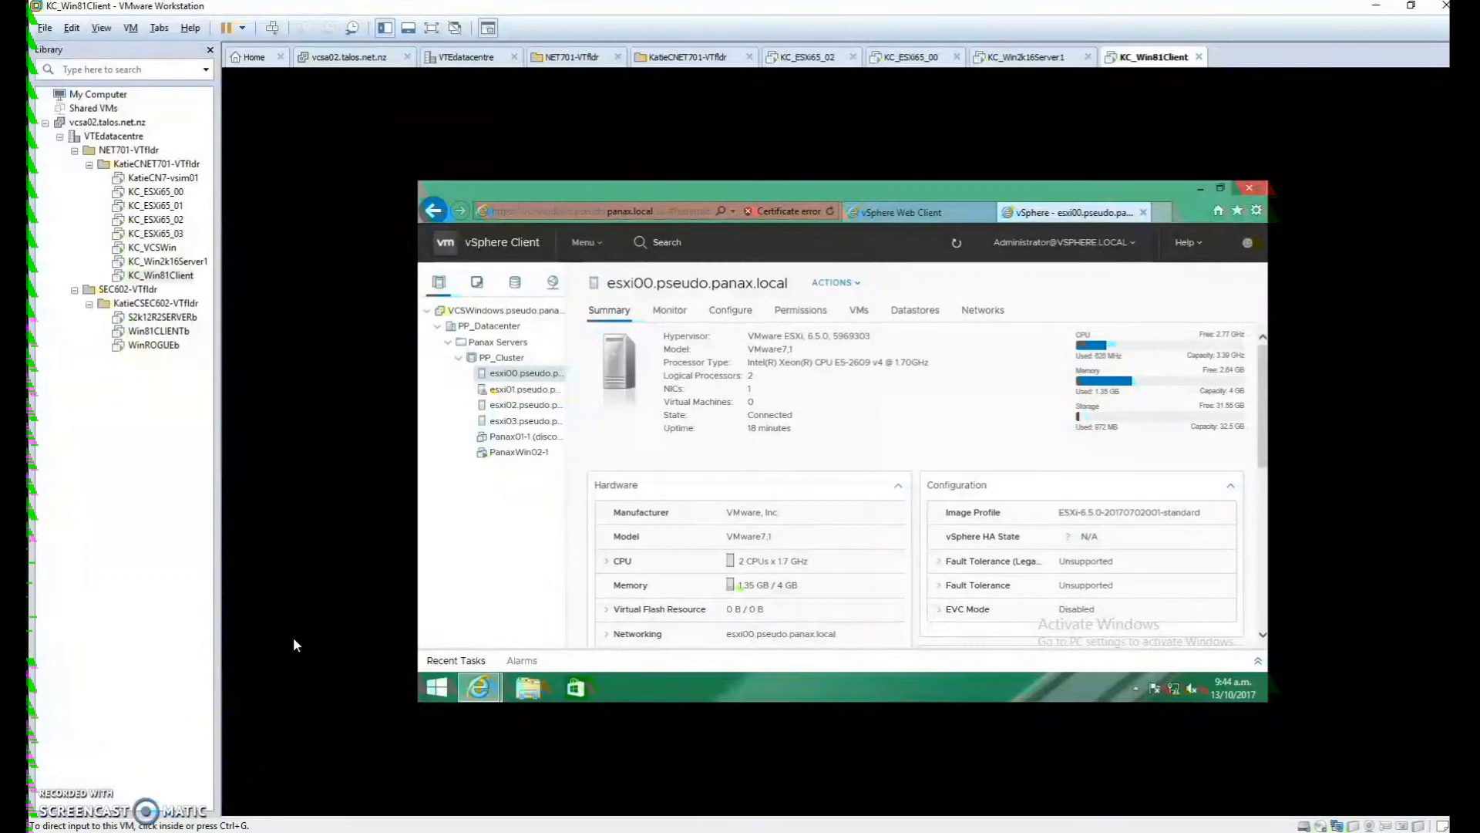
{"action": "left_click", "coordinate": [294, 645]}
{"action": "left_click", "coordinate": [725, 312]}
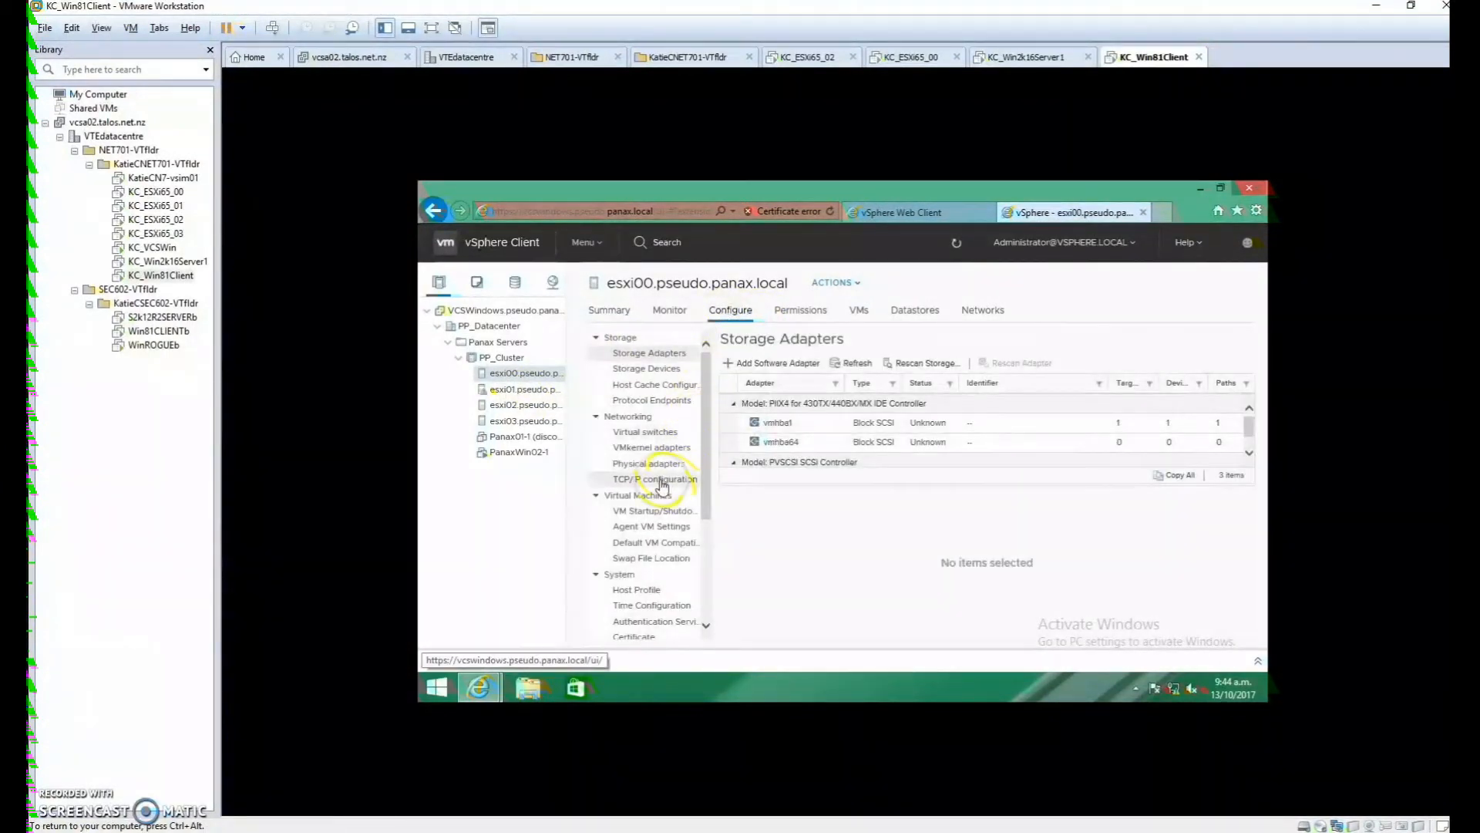
Check the Default TCP/IP stack's DNS (pseudo.panax.local, 192.168.1.101, 192.168.1.254), routing and name, then confirm
{"action": "left_click", "coordinate": [661, 480]}
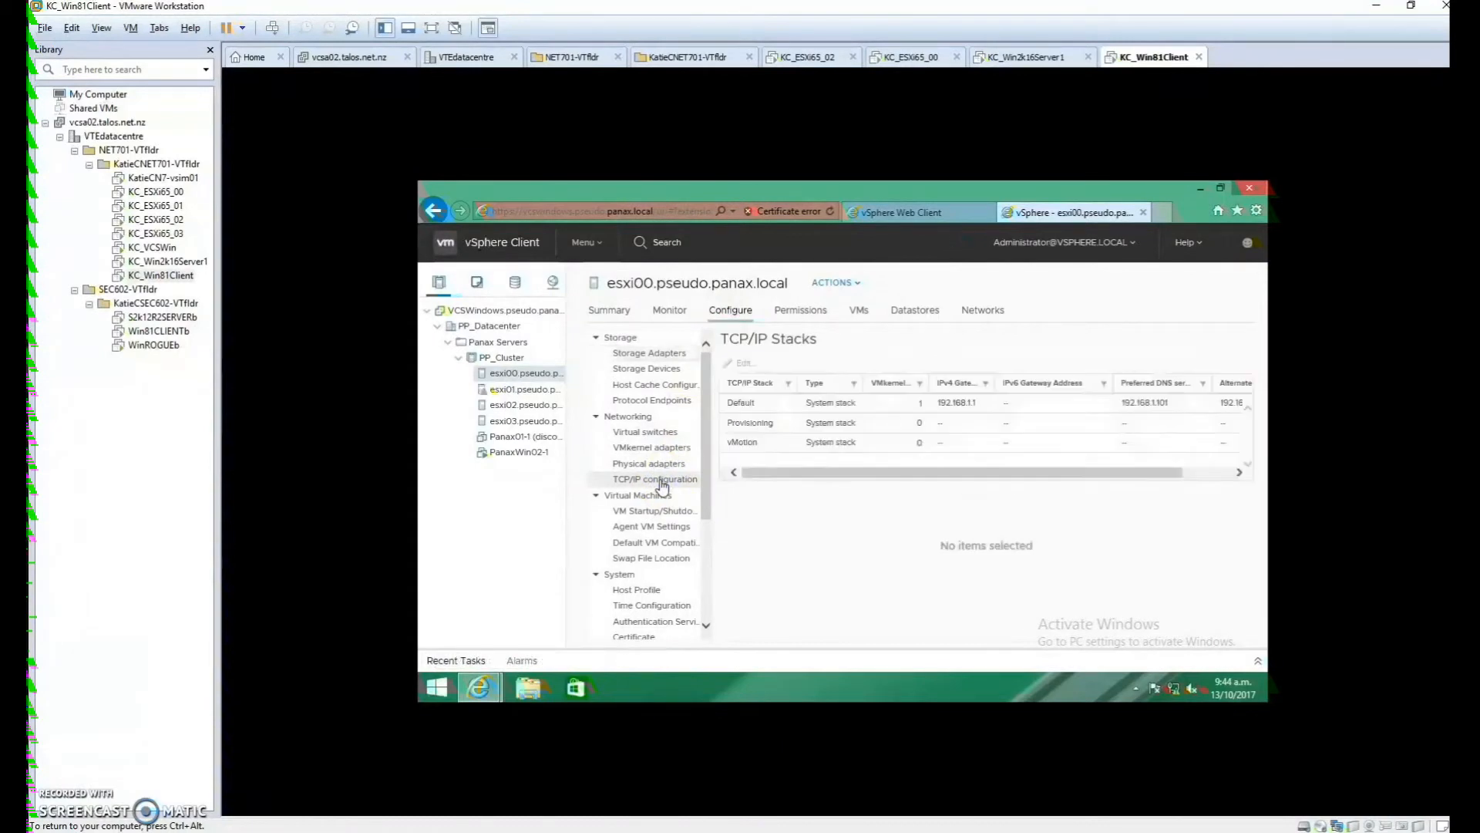
{"action": "left_click", "coordinate": [763, 440]}
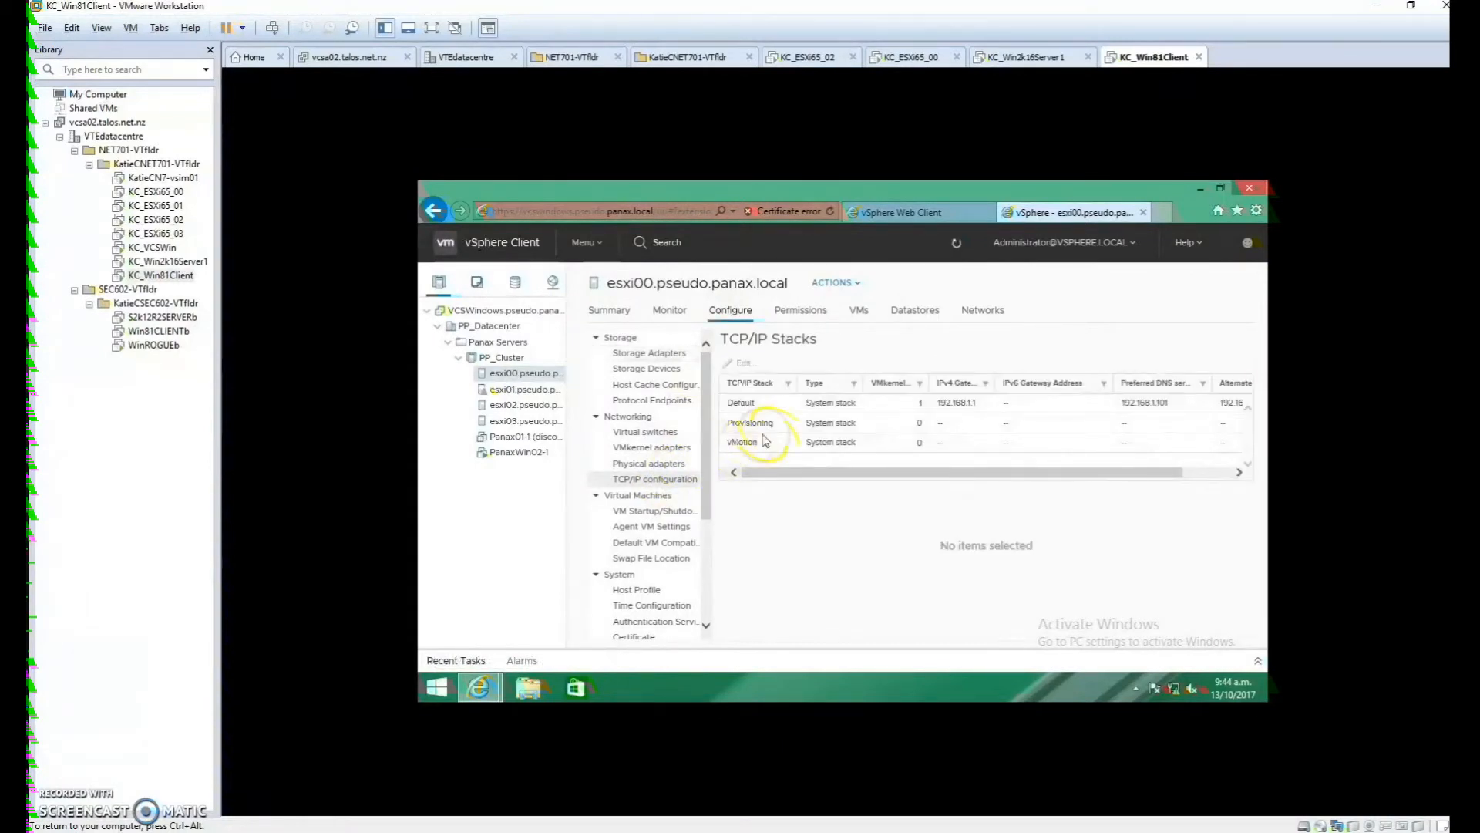
{"action": "left_click", "coordinate": [840, 406]}
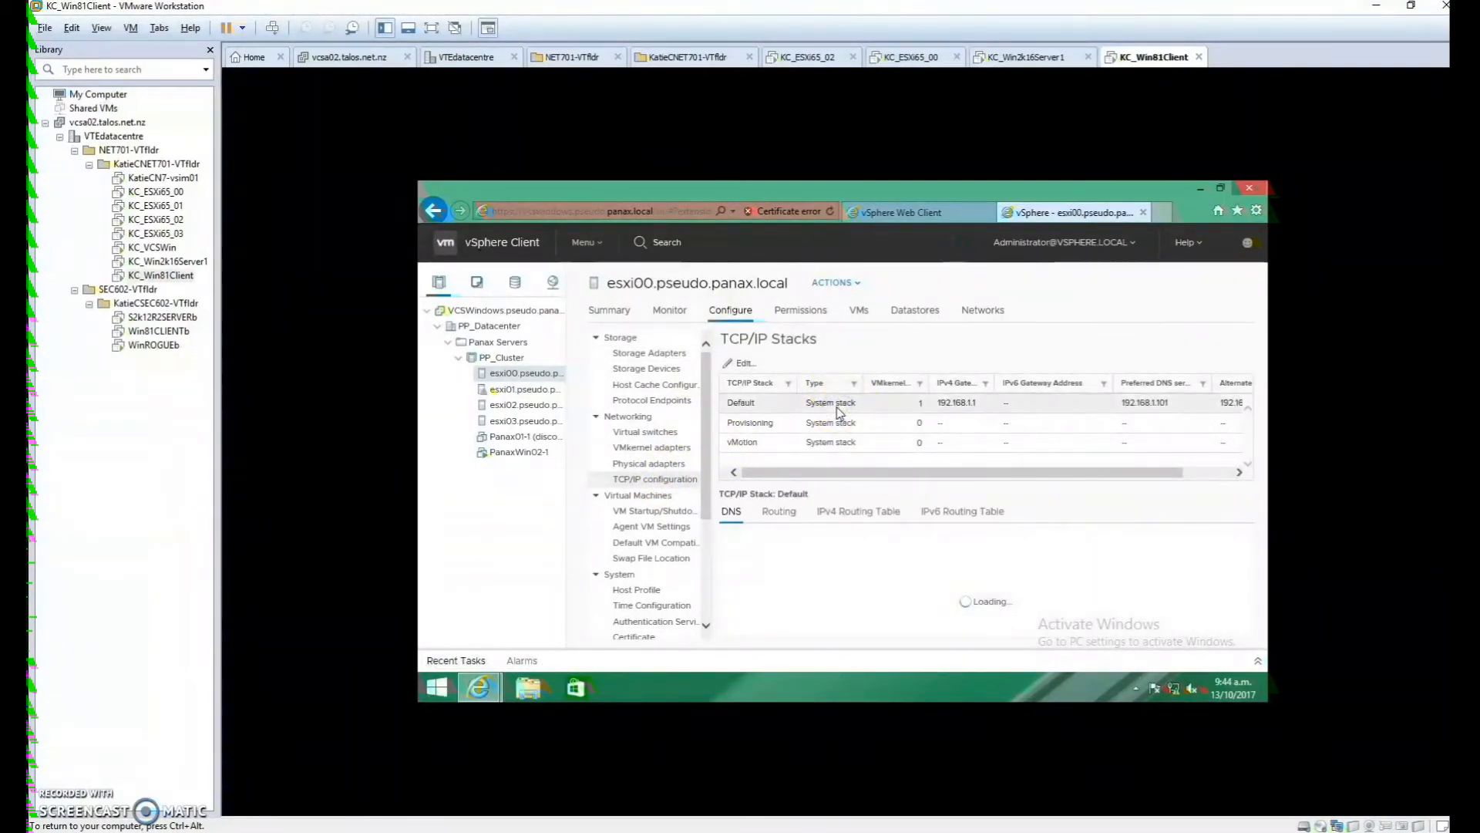
{"action": "left_click", "coordinate": [746, 363]}
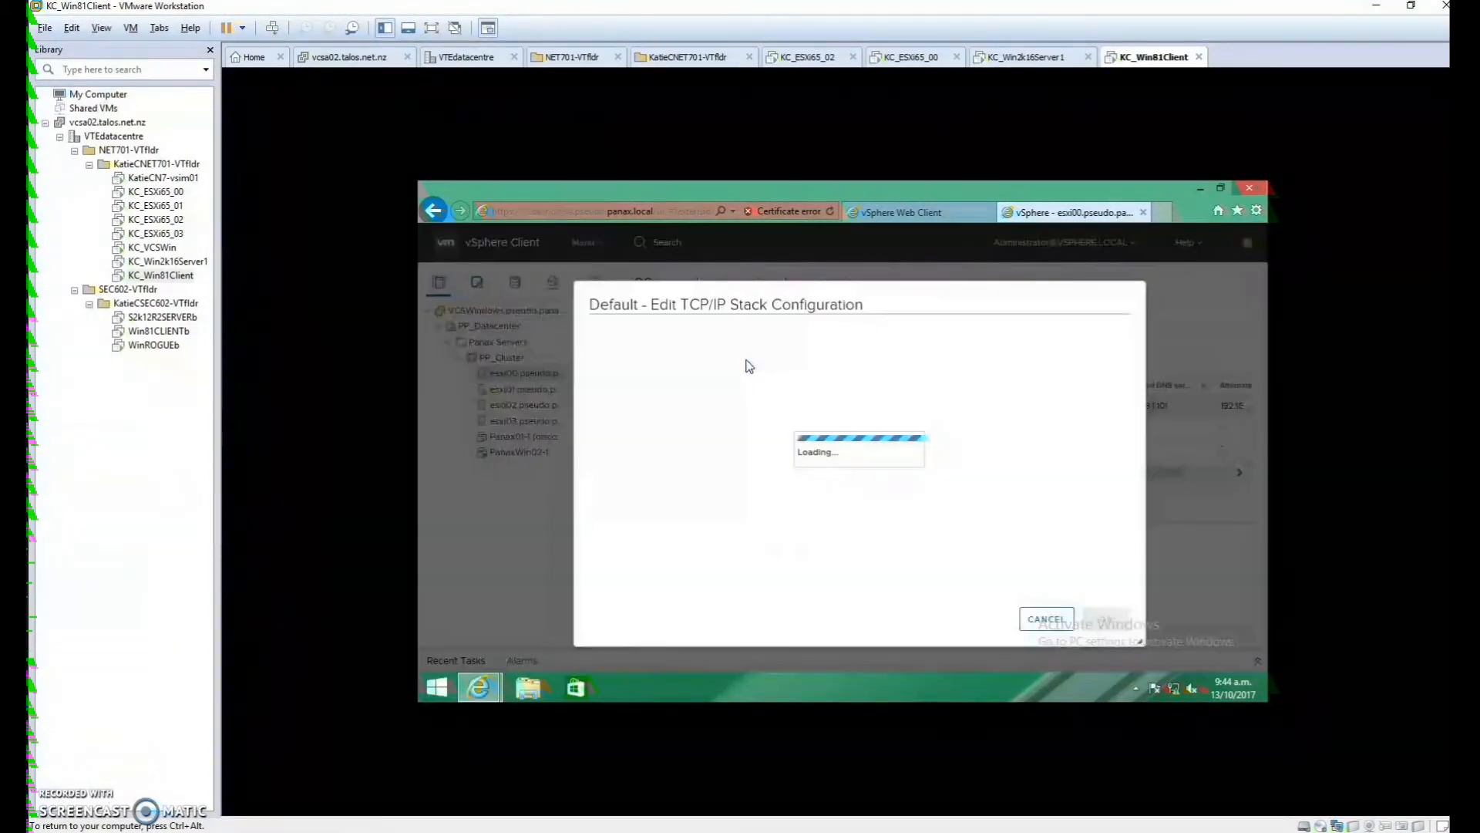
{"action": "left_click", "coordinate": [705, 366]}
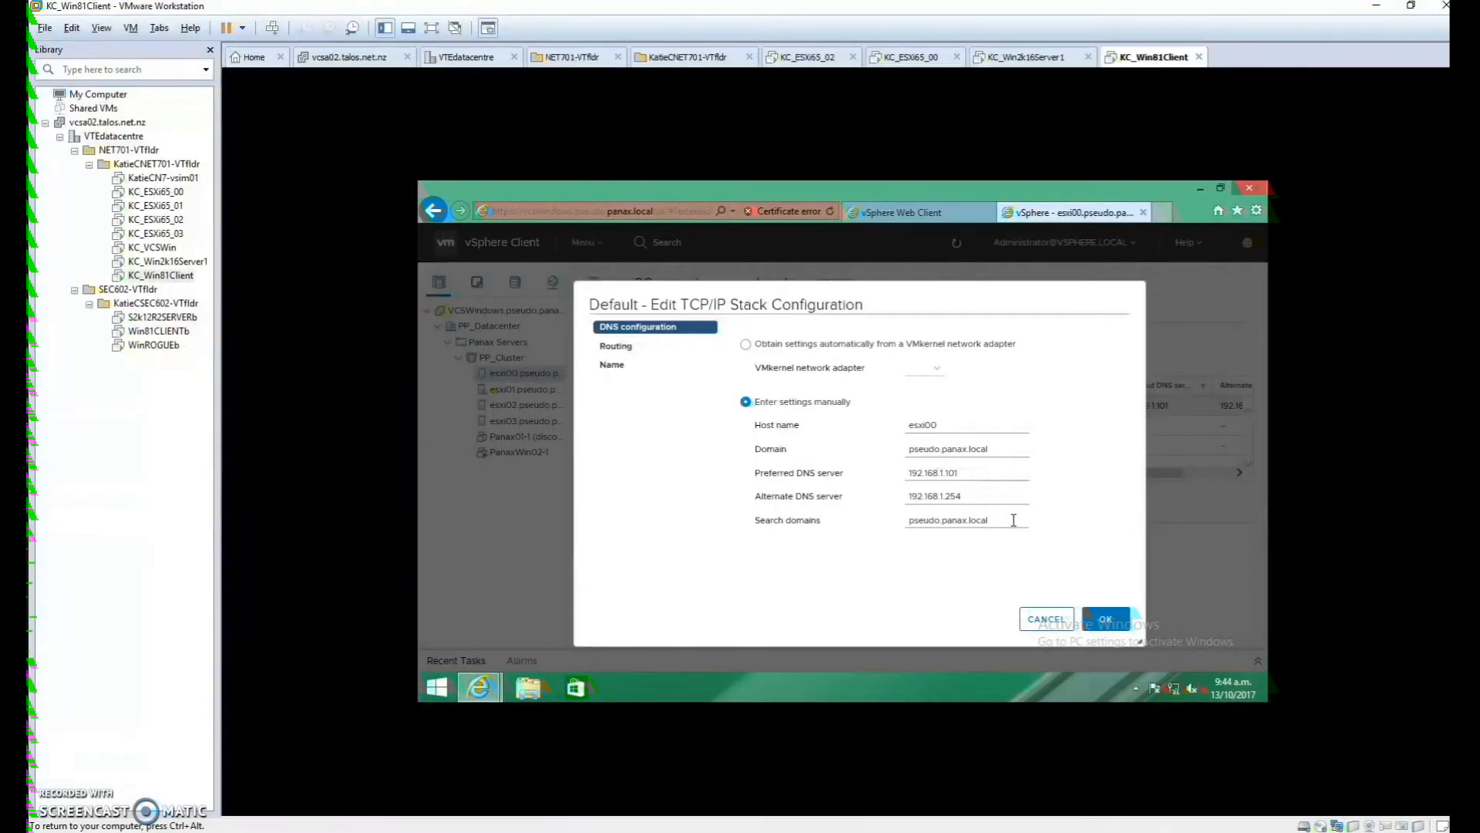
{"action": "left_click", "coordinate": [624, 347]}
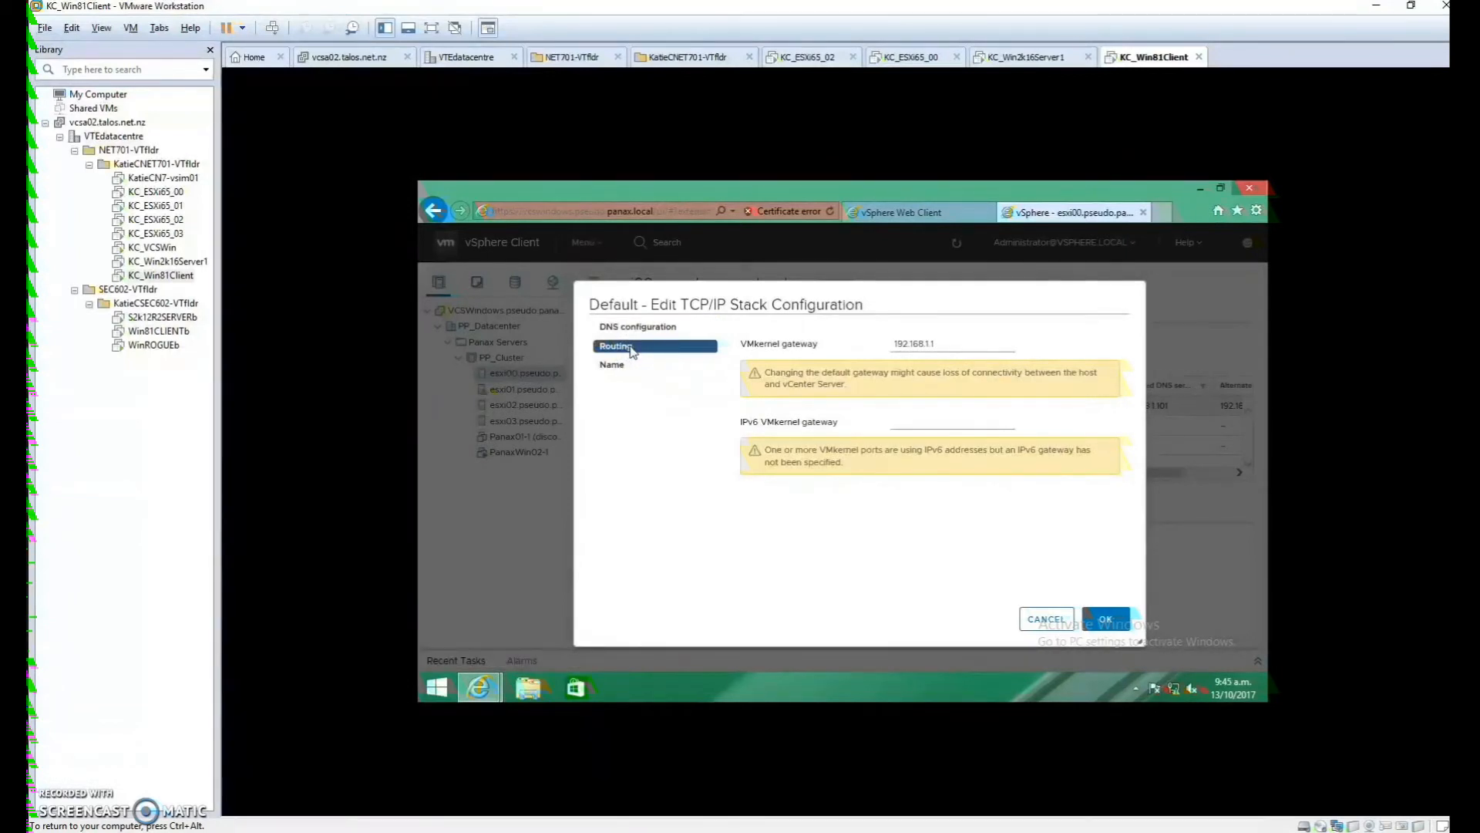
{"action": "left_click", "coordinate": [949, 339]}
{"action": "left_click", "coordinate": [1012, 515]}
{"action": "left_click", "coordinate": [627, 367]}
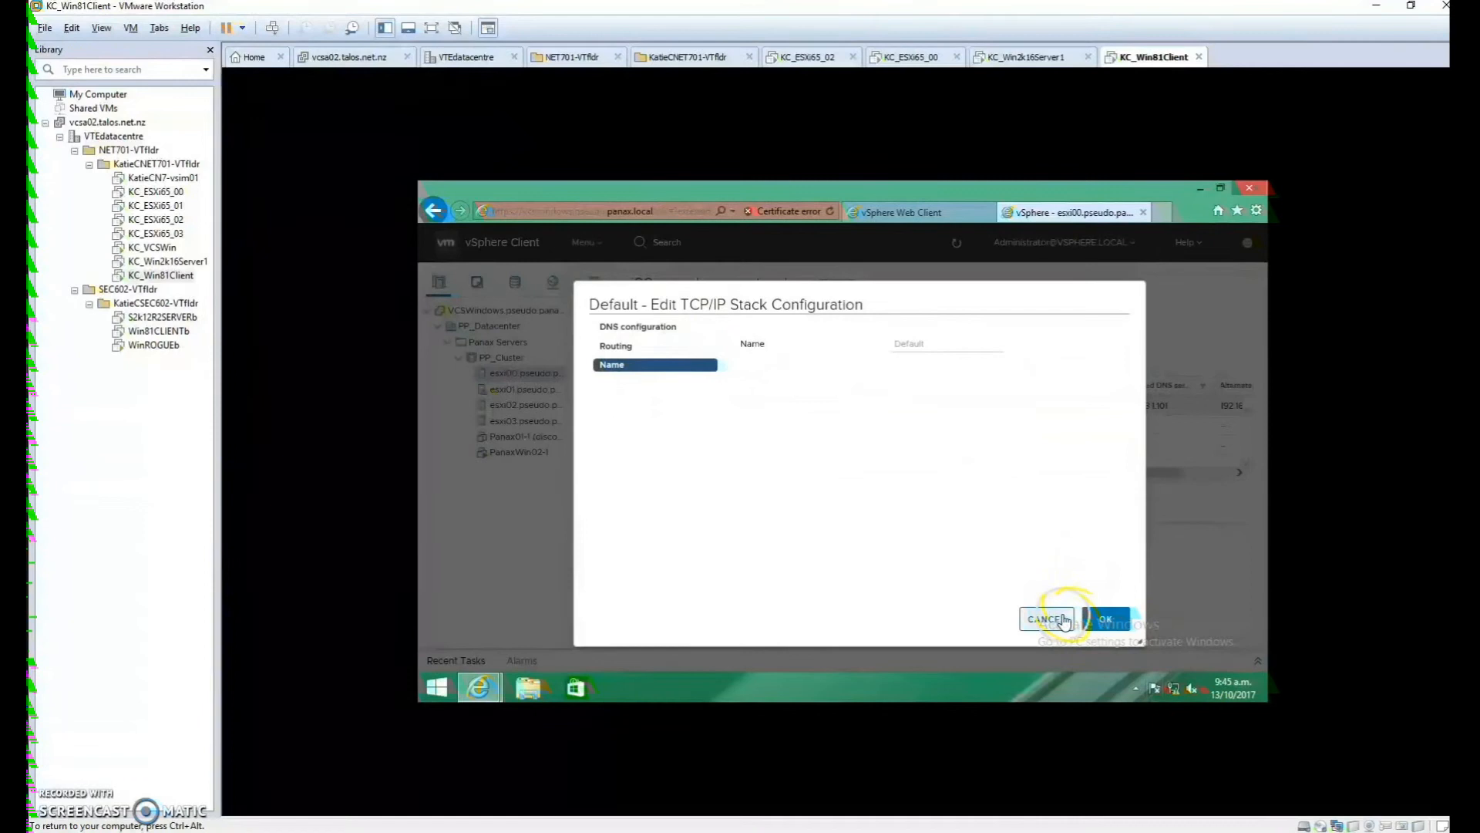
{"action": "left_click", "coordinate": [1107, 619]}
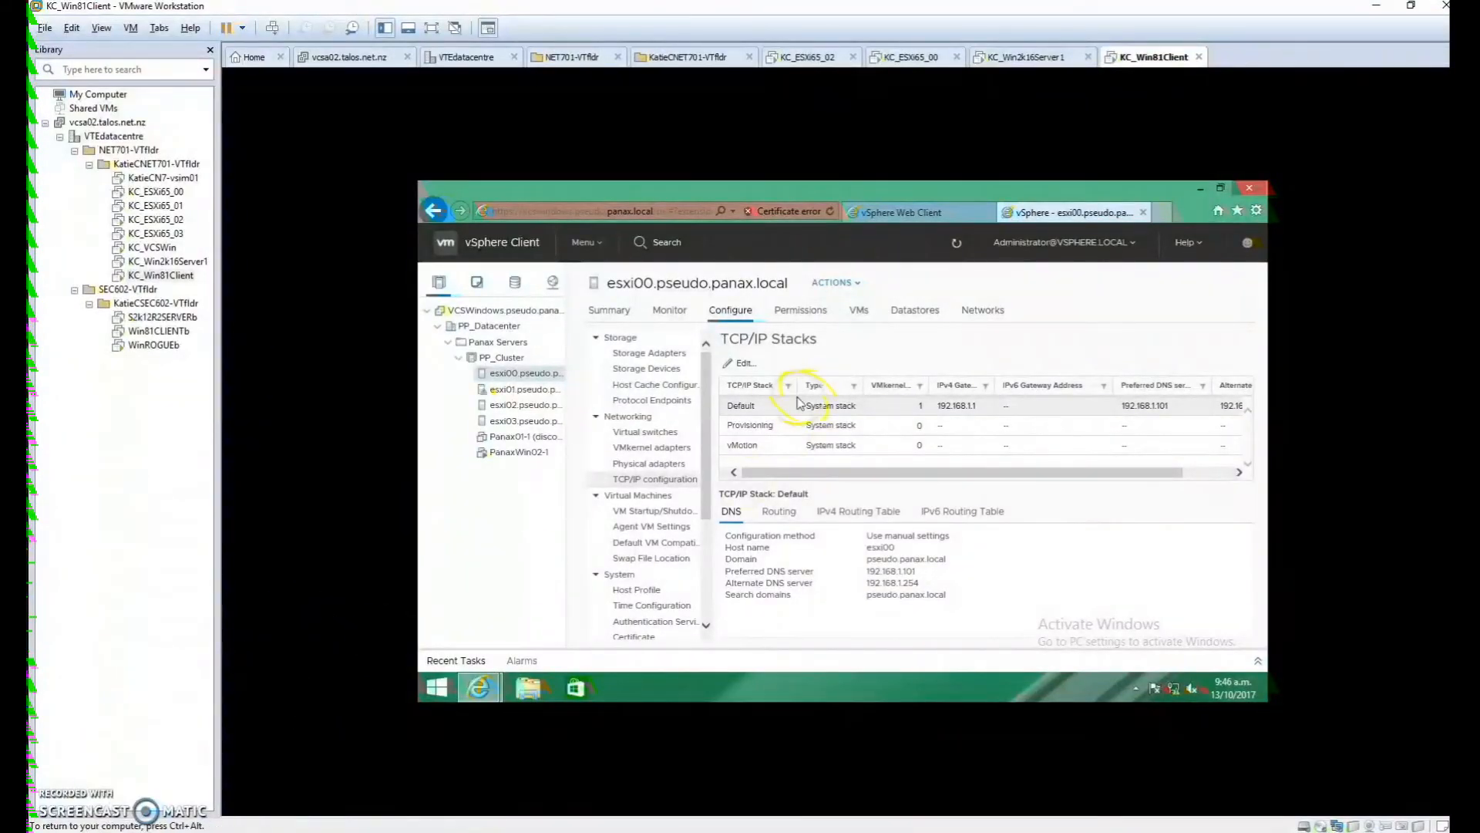
Join esxi00 to domain pseudo.panax.local as Administrator with the domain password
{"action": "left_click", "coordinate": [651, 621]}
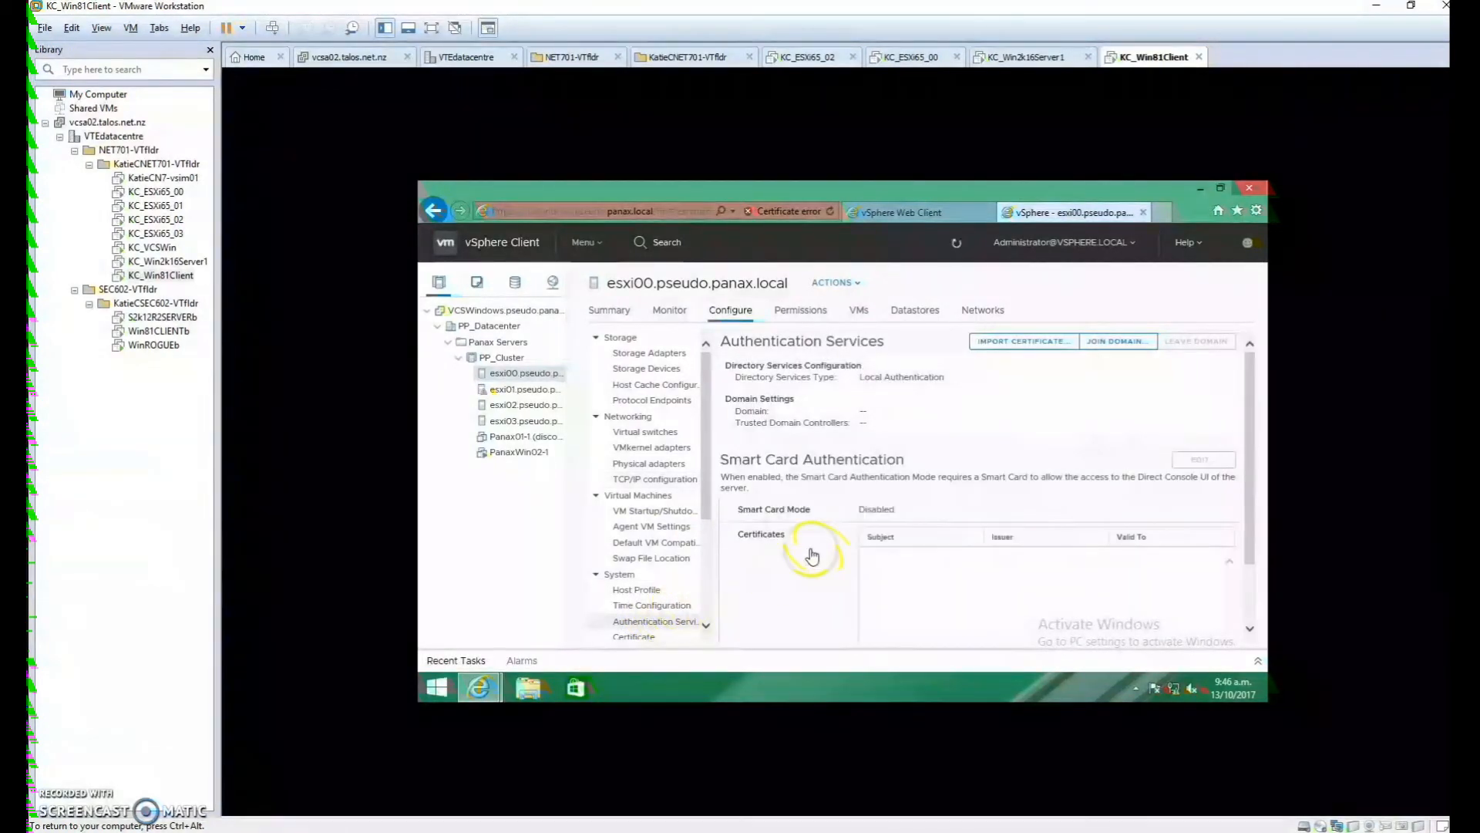
{"action": "left_click", "coordinate": [1119, 348]}
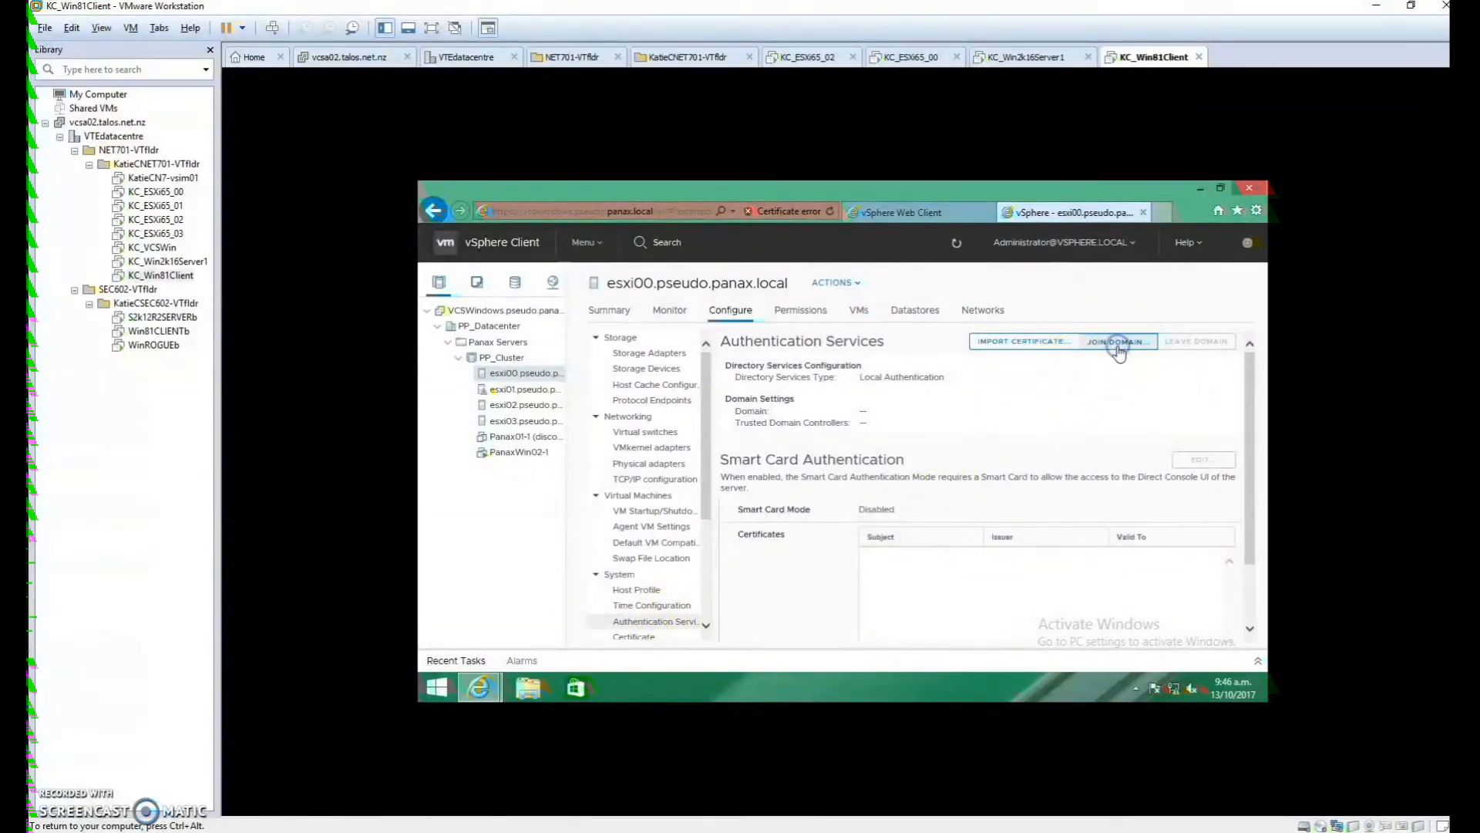
{"action": "left_click", "coordinate": [837, 358]}
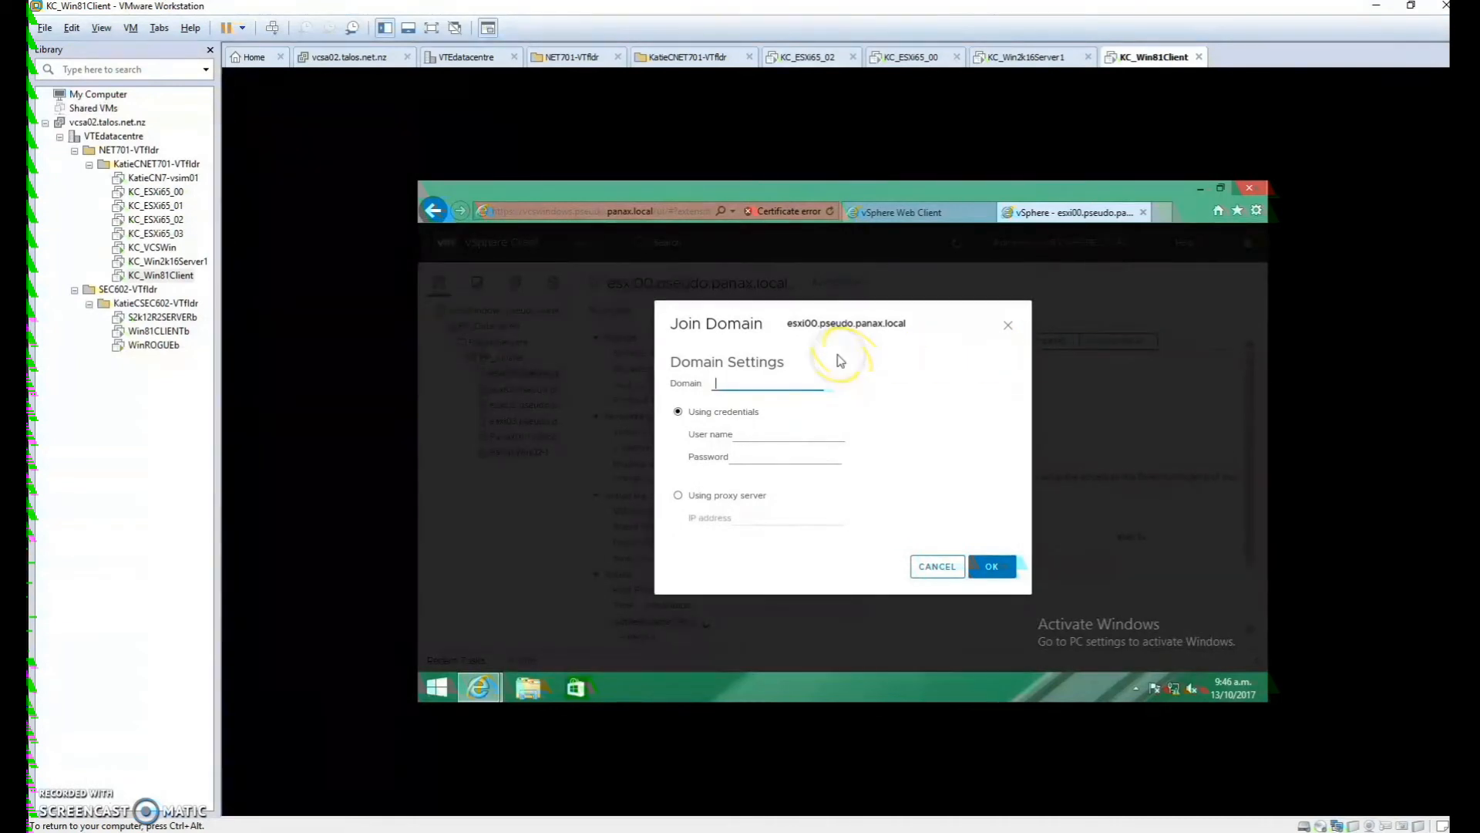
{"action": "type", "text": "pseudo.panax.local"}
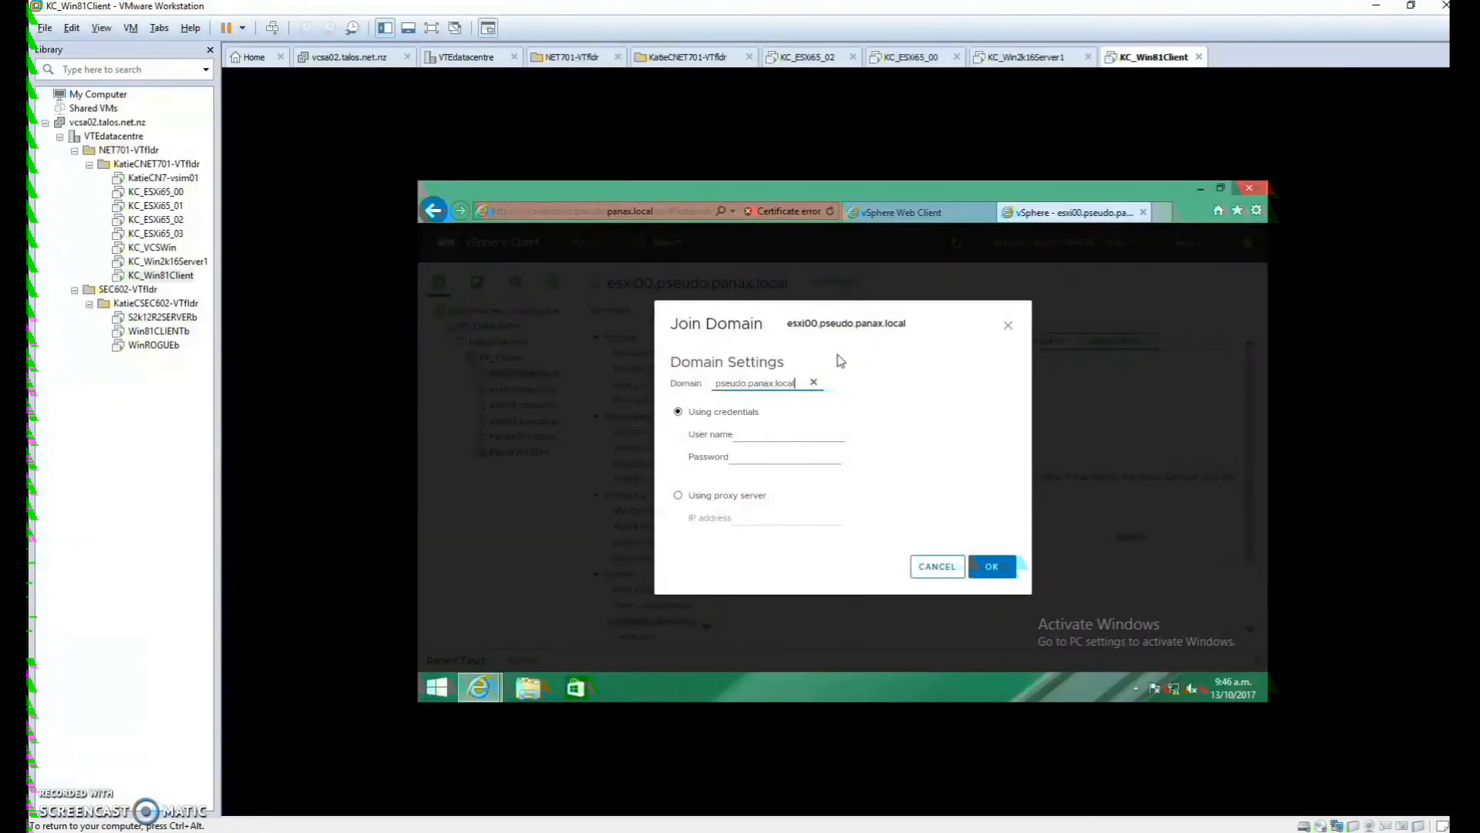
{"action": "left_click", "coordinate": [790, 433]}
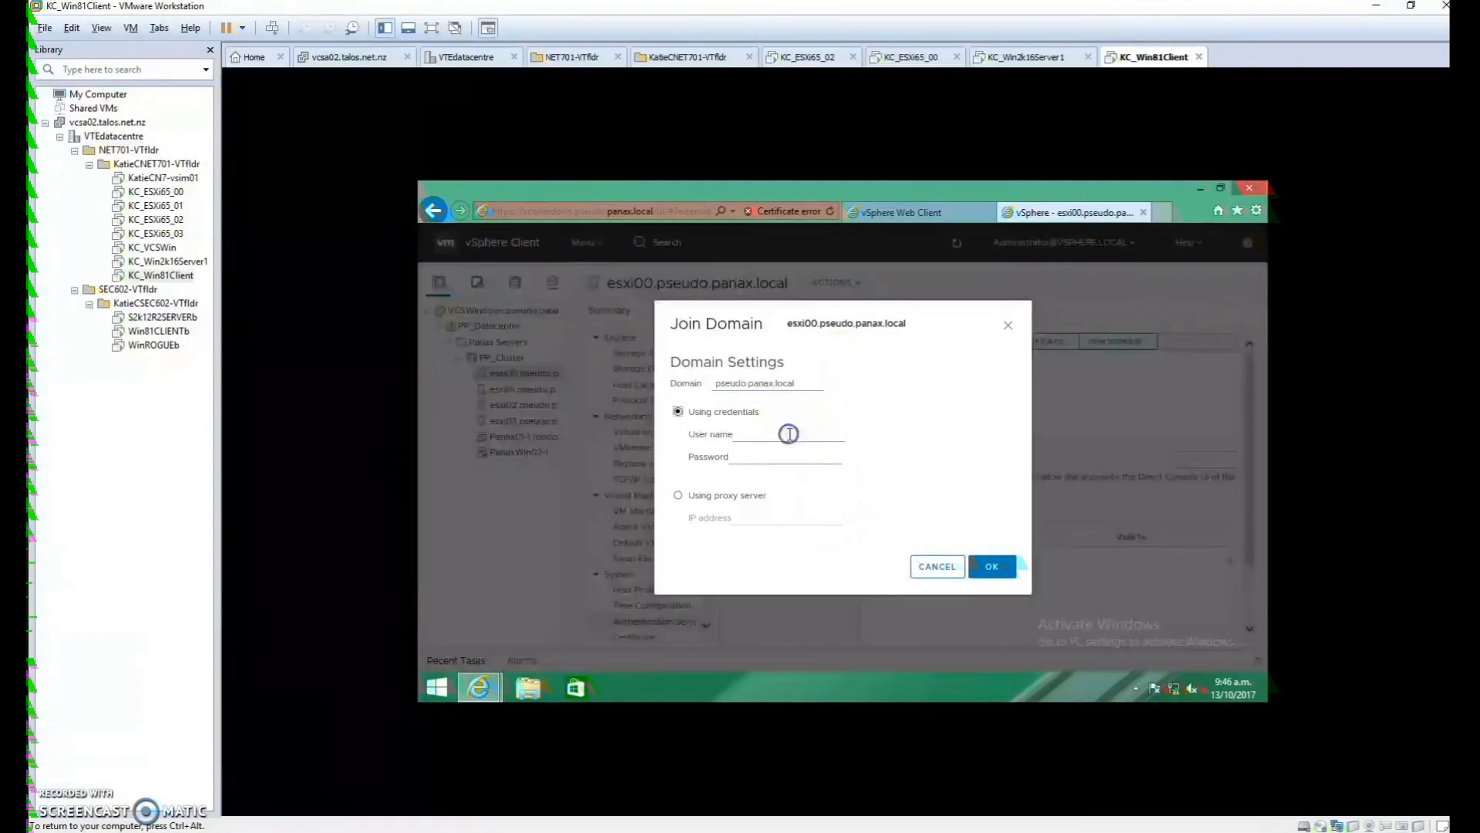
{"action": "type", "text": "Administrator"}
{"action": "key", "text": "Tab"}
{"action": "type", "text": "P@ssw0"}
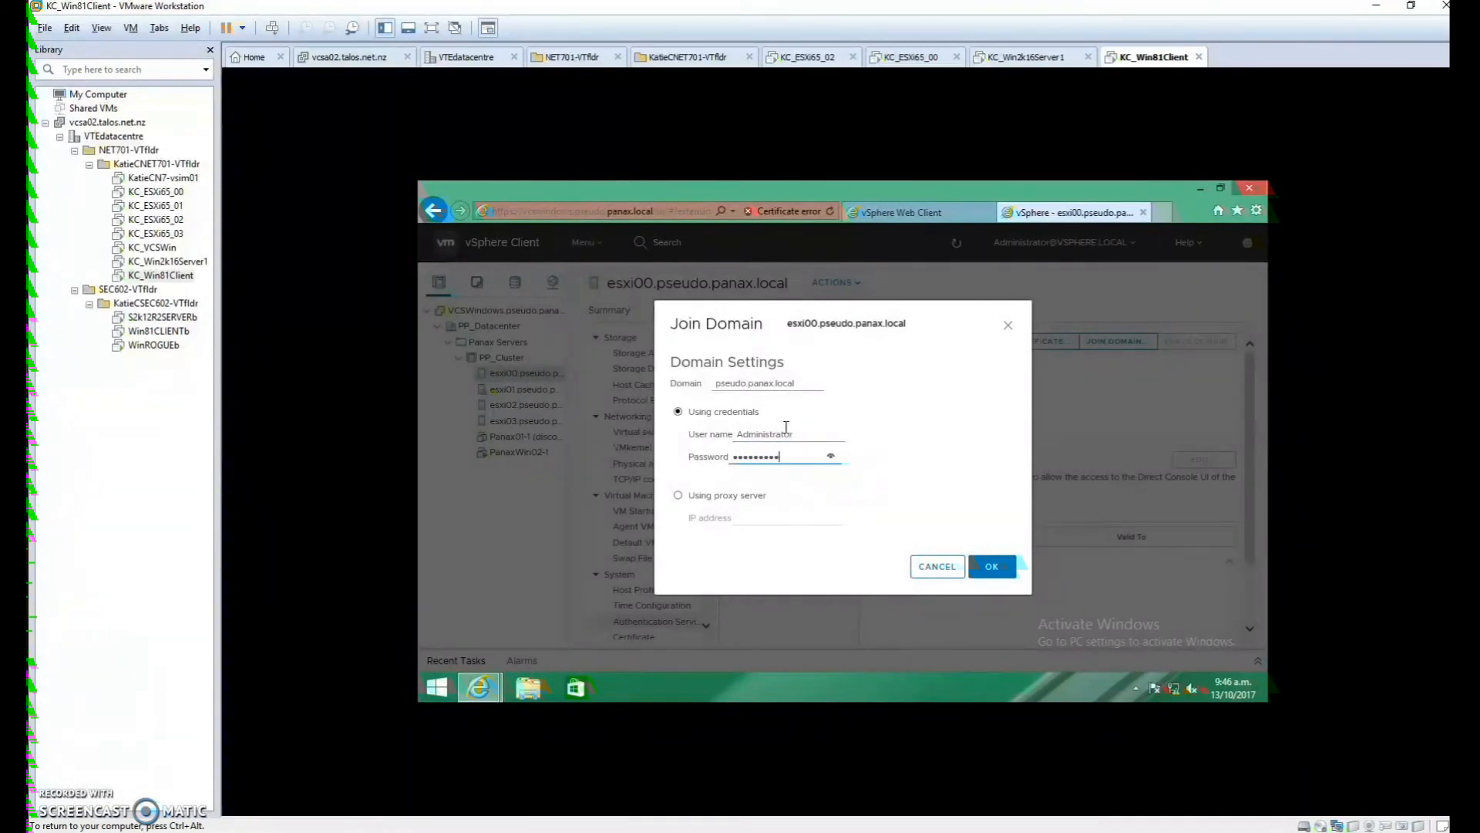
{"action": "left_click", "coordinate": [995, 567]}
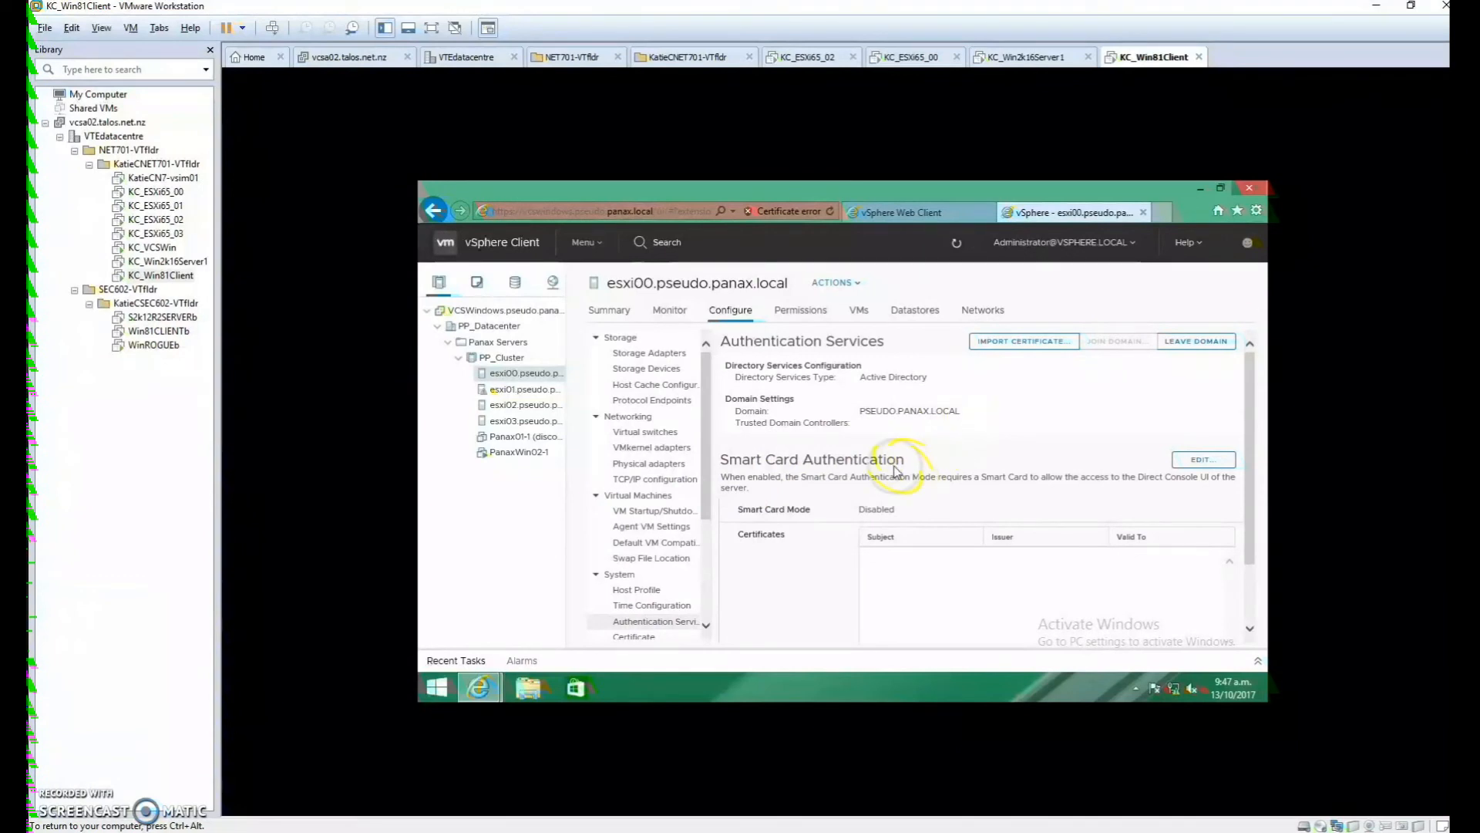
{"action": "left_click", "coordinate": [263, 729]}
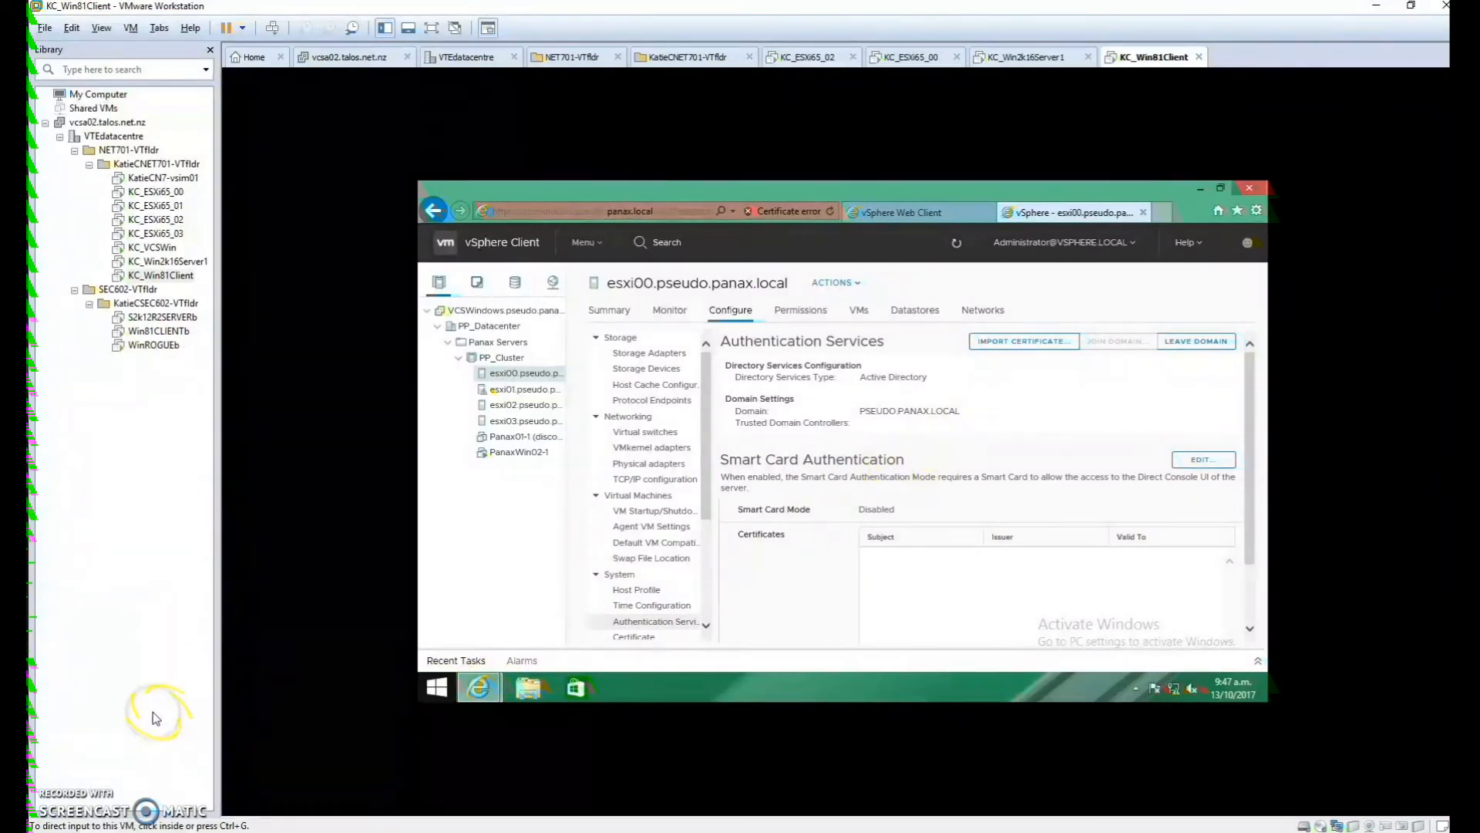